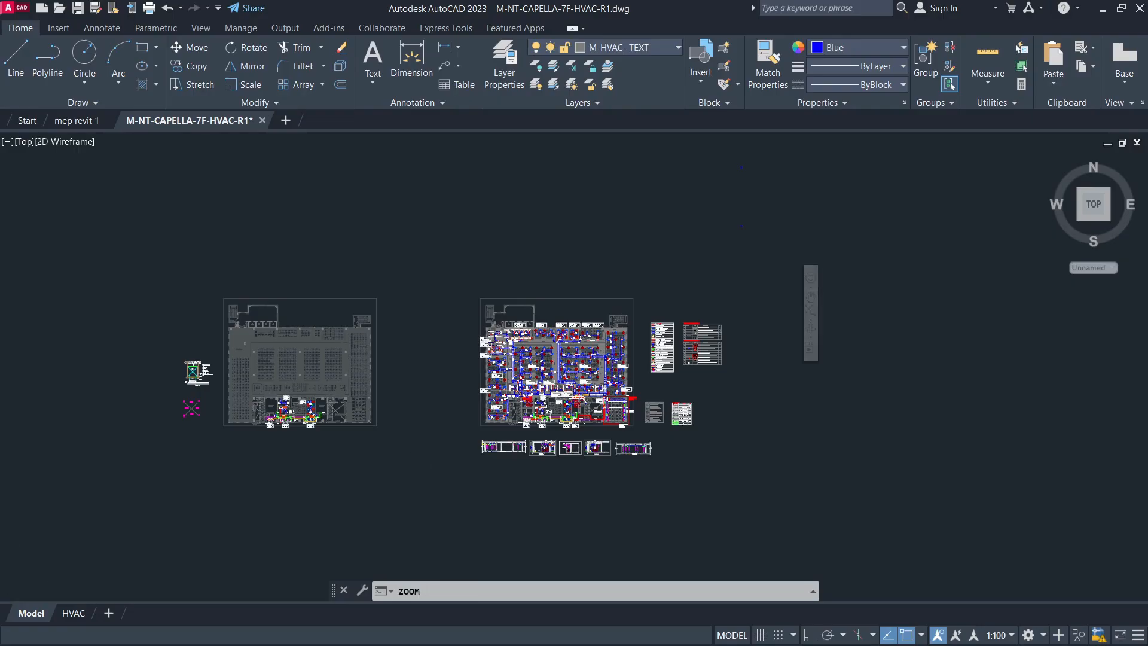
Examine the overall layout of the seventh-floor HVAC plan with its ductwork, diffusers, legends and section details
middle_click_drag(394, 397, 265, 287)
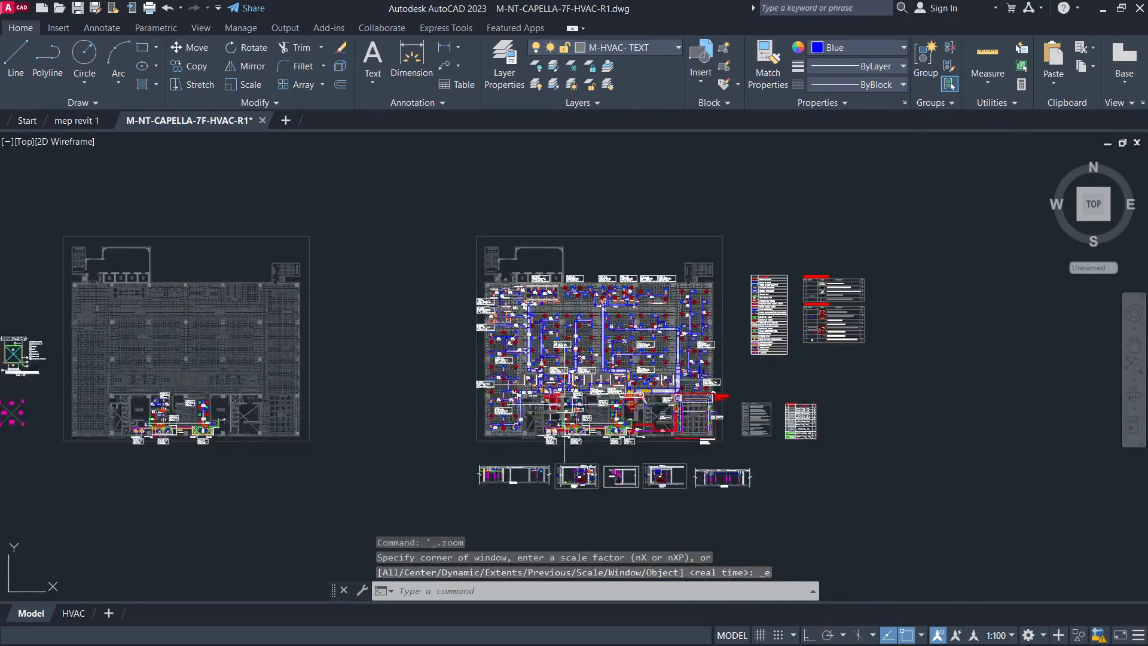
scroll(619, 403, "up", 4)
scroll(619, 404, "down", 2)
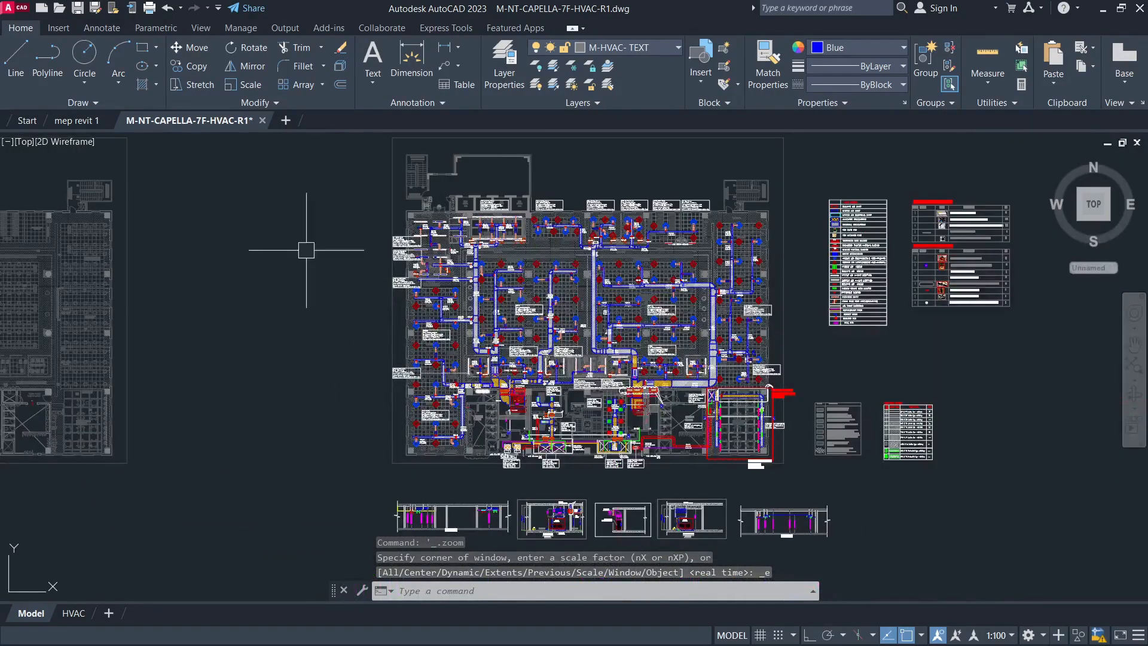
mouse_move(131, 123)
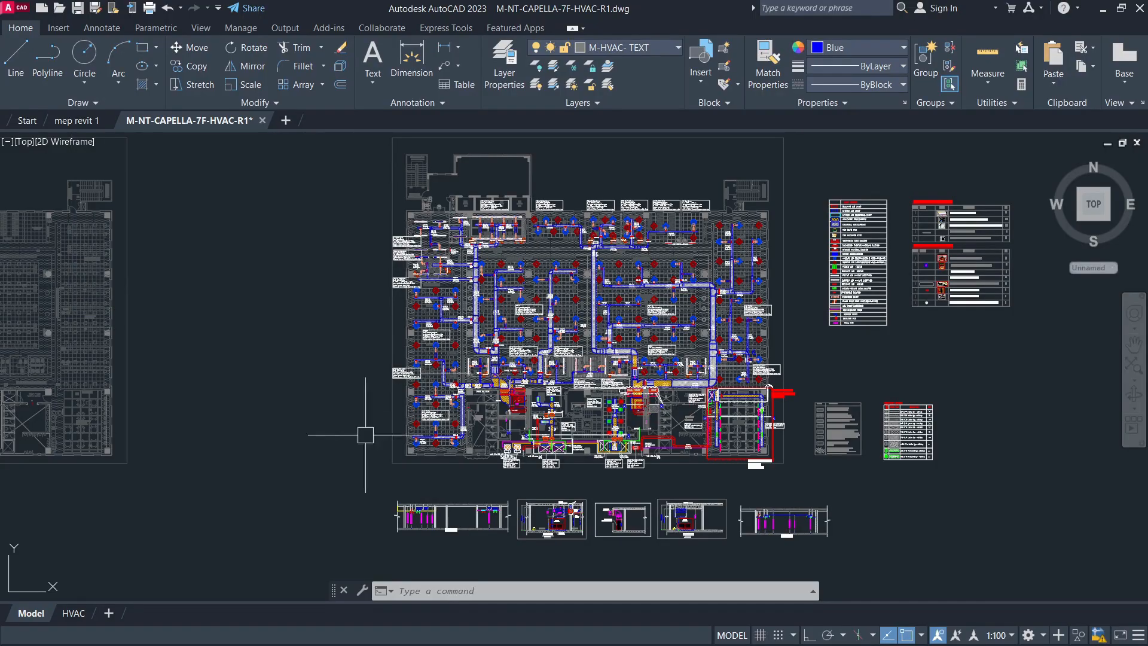
scroll(508, 398, "up", 5)
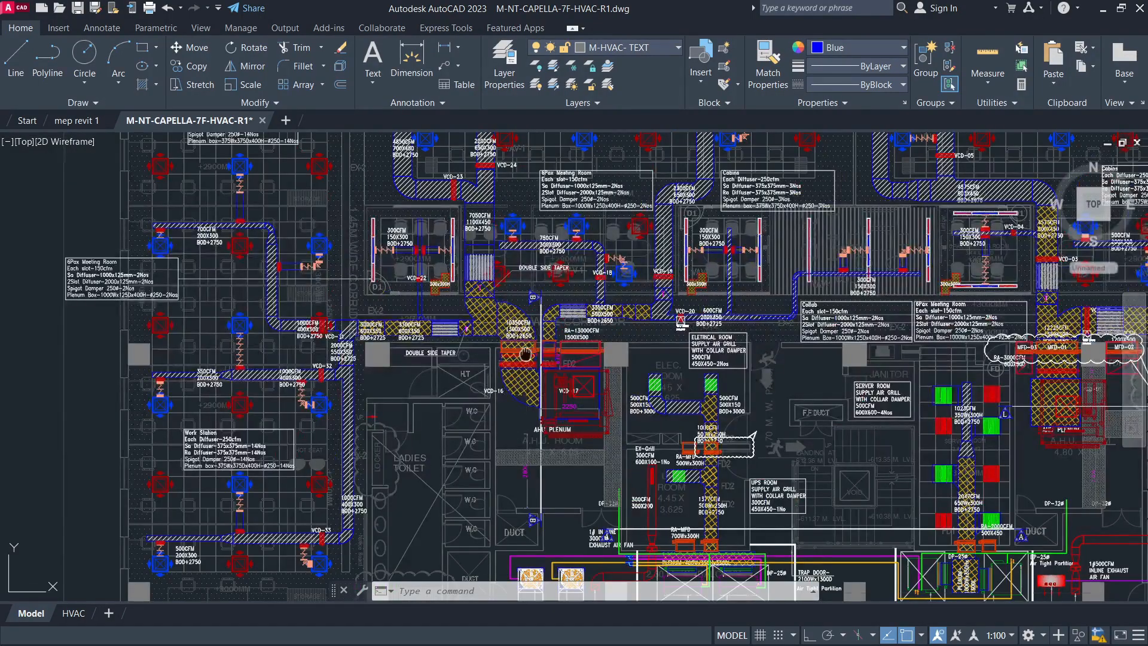
scroll(514, 458, "down", 2)
scroll(550, 541, "down", 4)
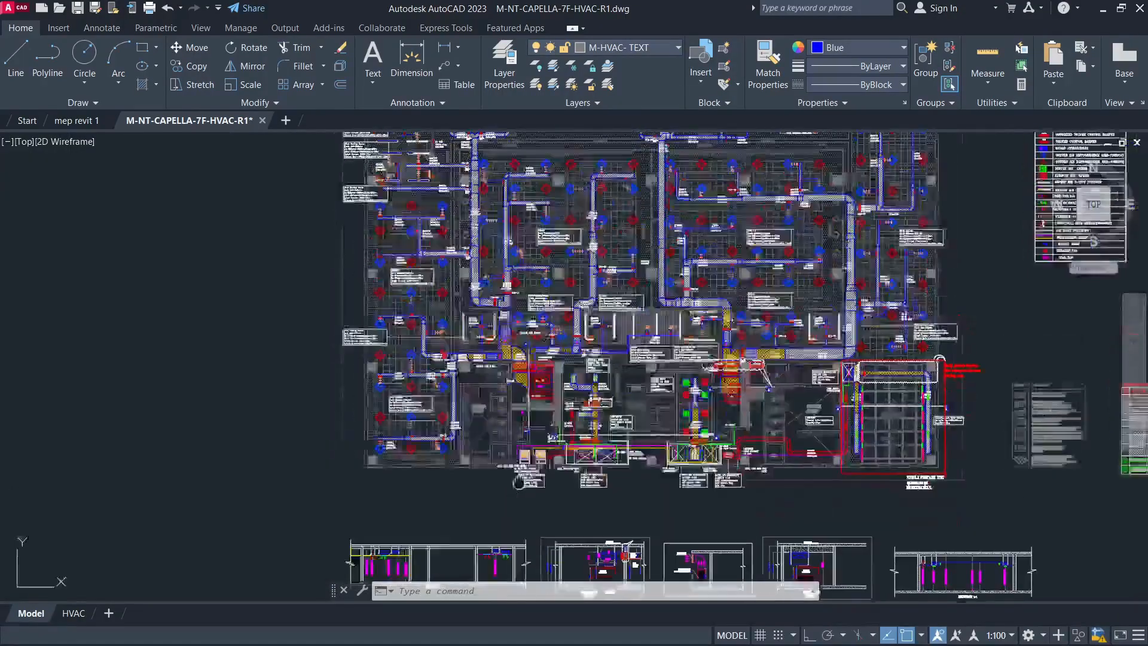
Examine the A.H.U. room, including the air handling unit, its plenum outline and the hatched supply duct elbow beside it
scroll(591, 478, "up", 6)
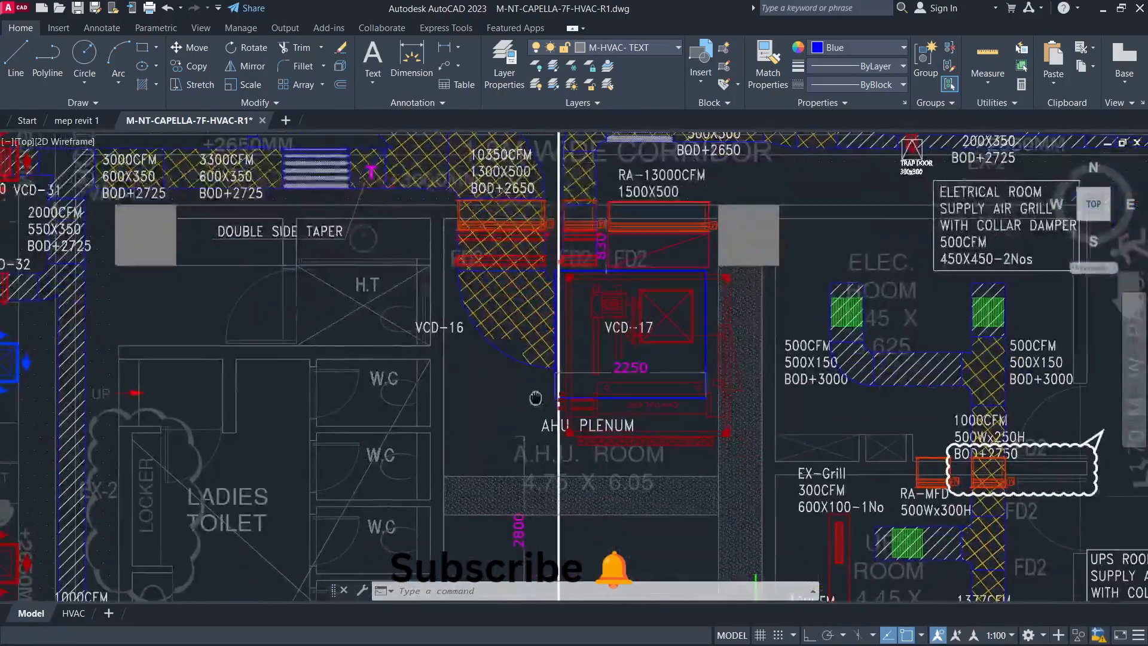
middle_click_drag(535, 397, 533, 395)
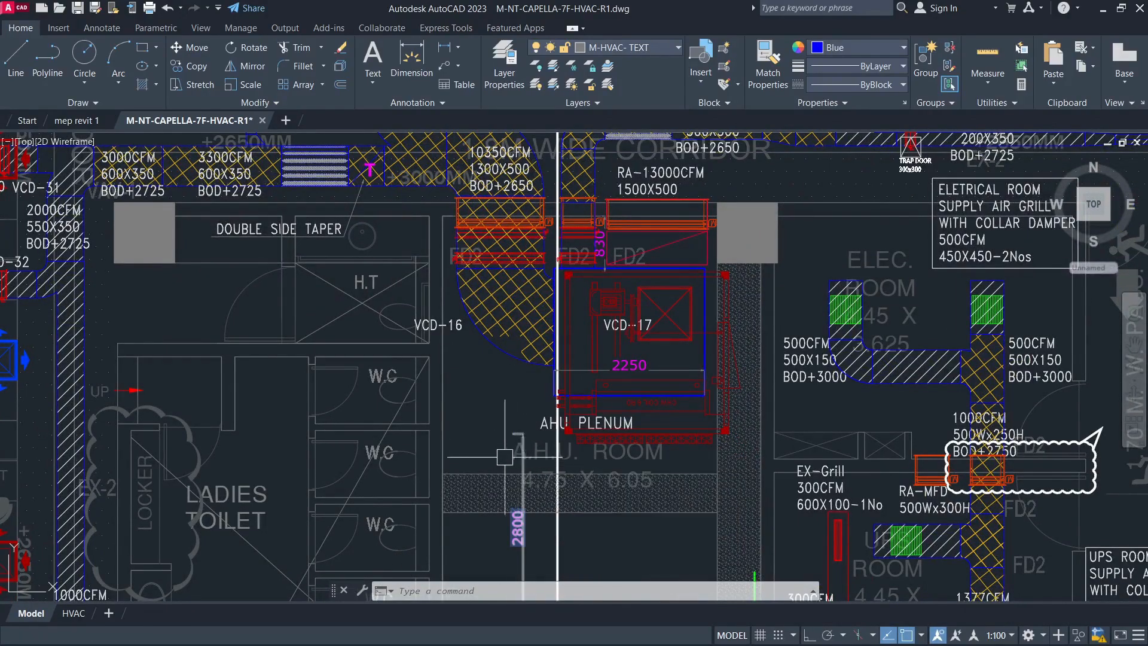
scroll(491, 427, "down", 5)
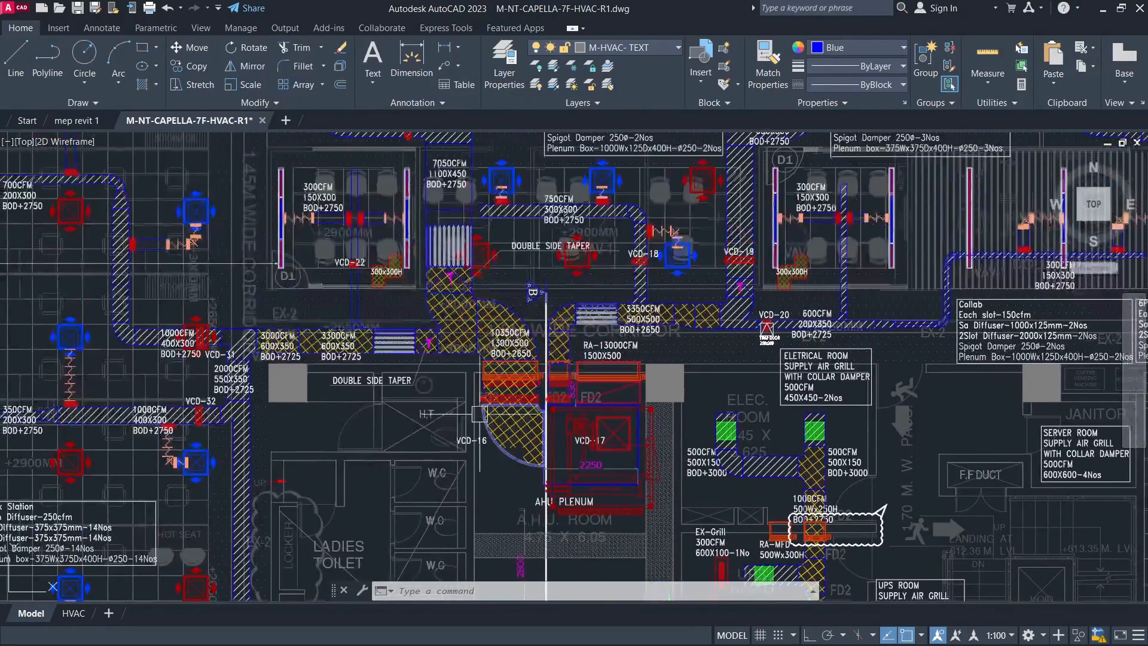
scroll(607, 535, "up", 7)
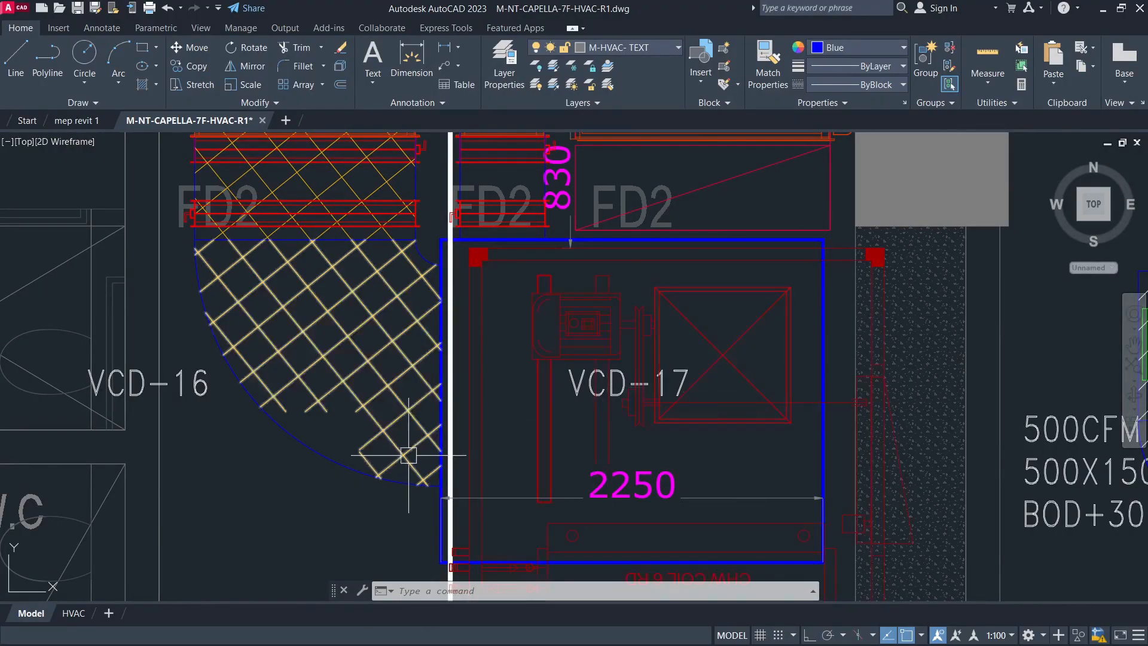
scroll(412, 455, "down", 2)
scroll(533, 358, "down", 3)
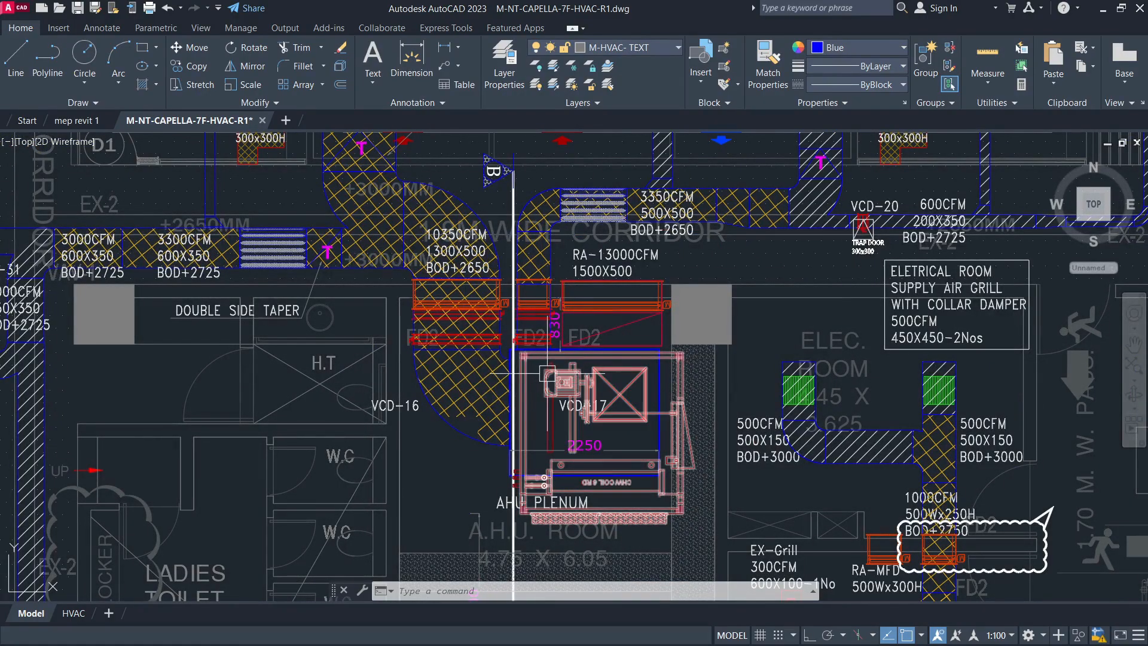
left_click(546, 367)
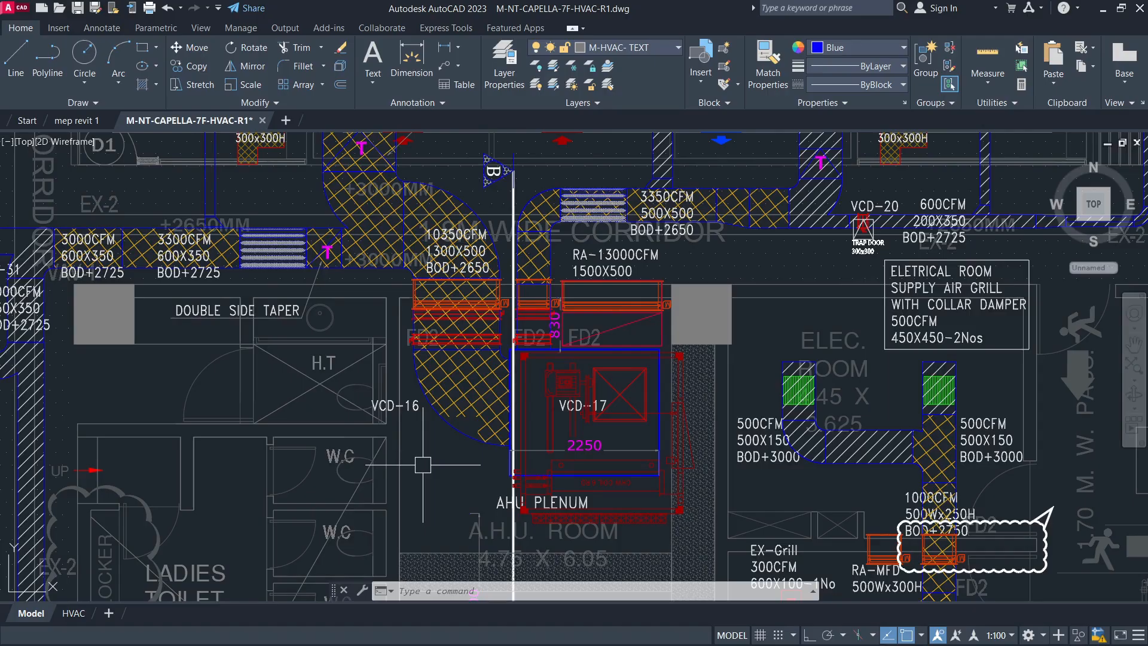
Examine the supply duct branch in the corridor, its double side taper, and its airflow, size and bottom-of-duct labels
mouse_move(398, 315)
middle_mouse_down()
mouse_move(467, 392)
mouse_move(474, 423)
middle_mouse_up()
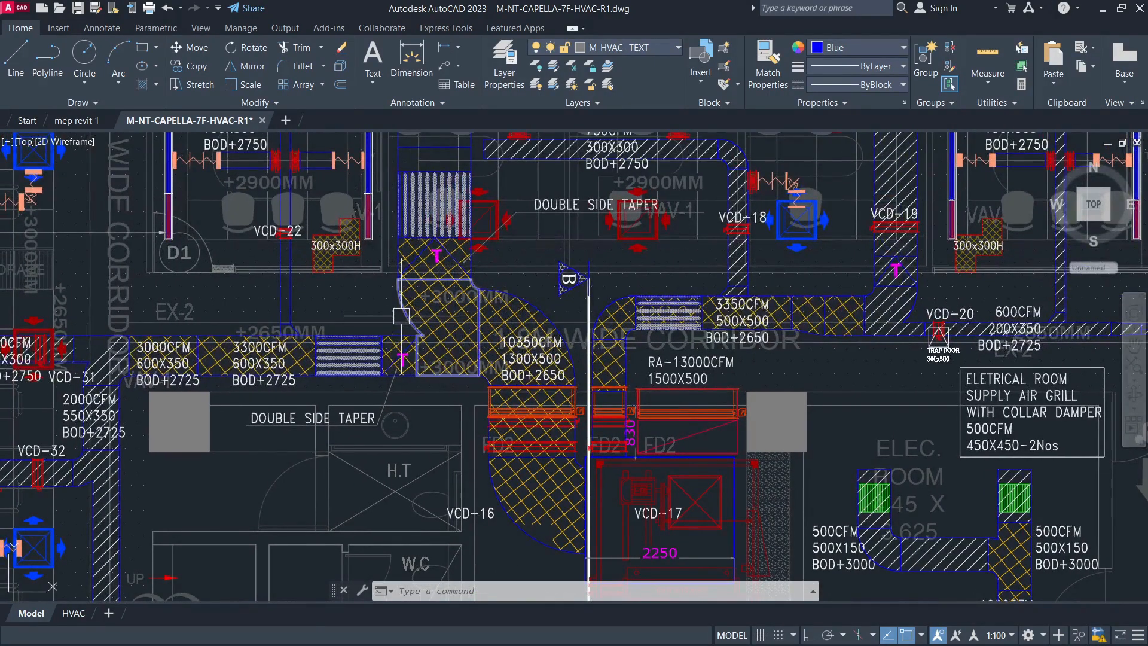
mouse_move(400, 315)
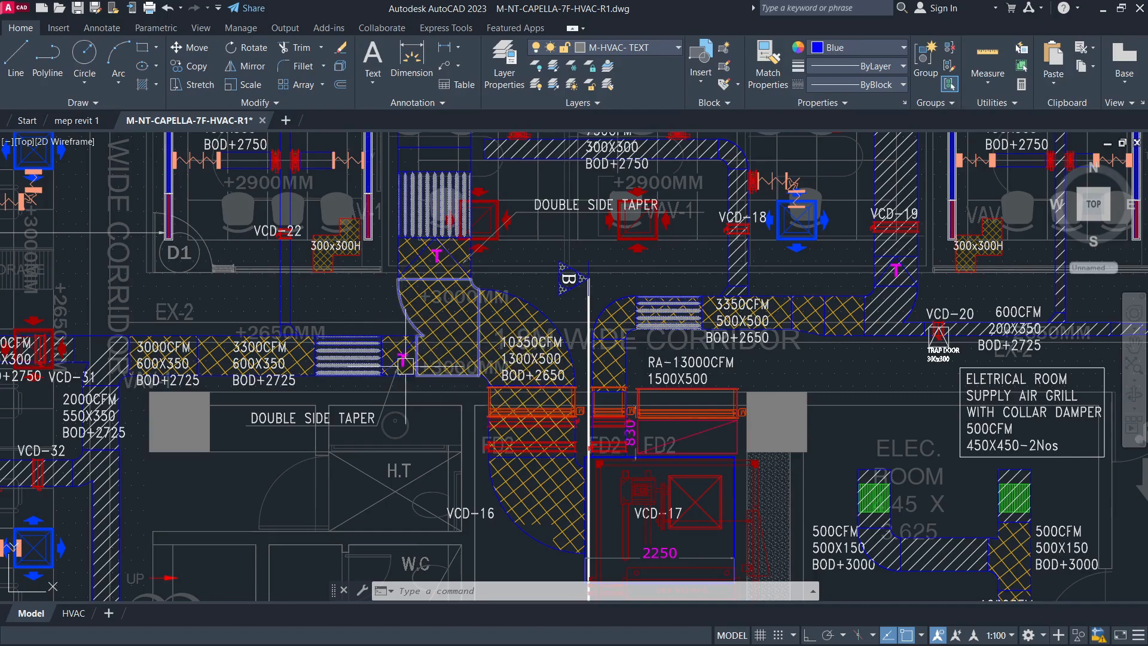
scroll(250, 366, "up", 4)
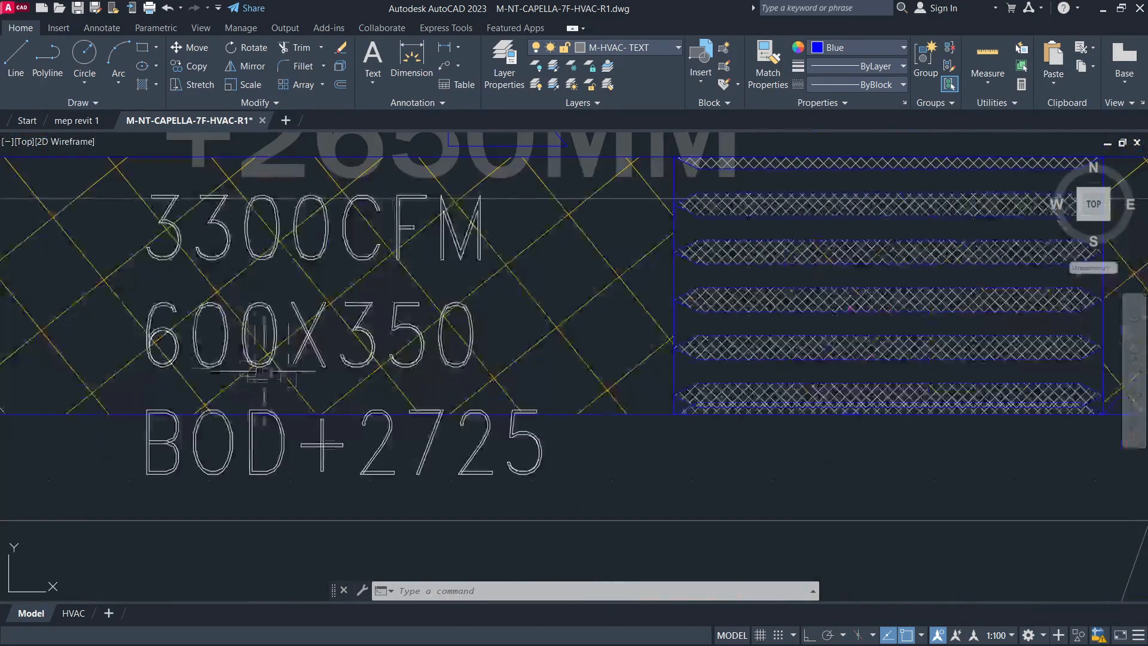
scroll(538, 410, "down", 4)
scroll(521, 412, "down", 2)
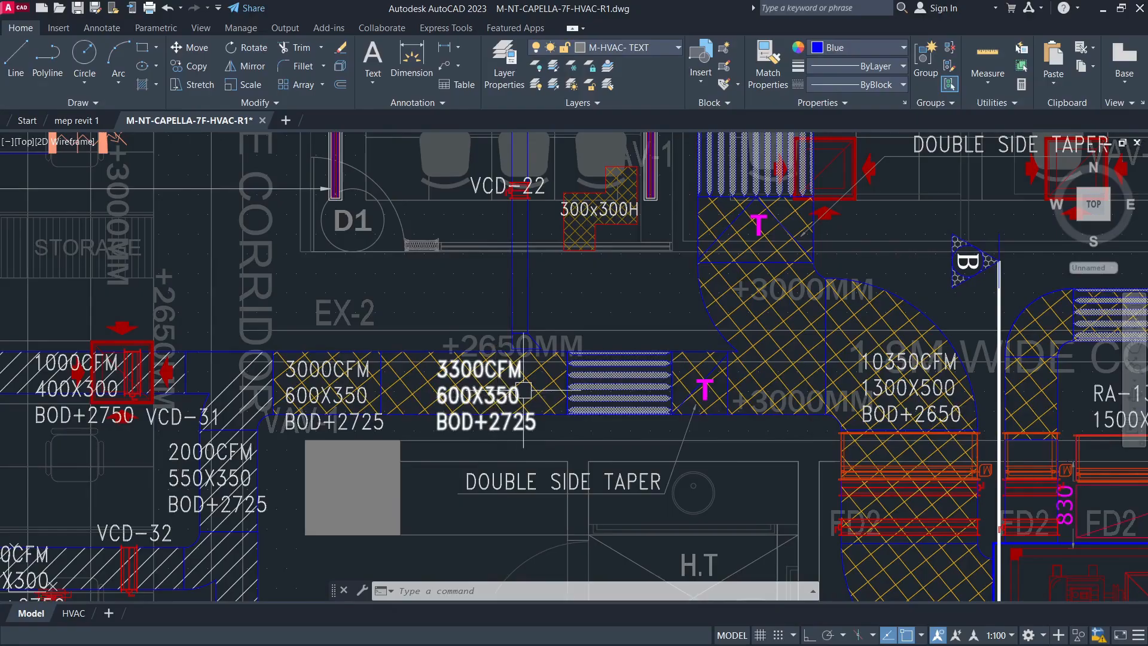
scroll(523, 389, "down", 2)
scroll(546, 342, "down", 2)
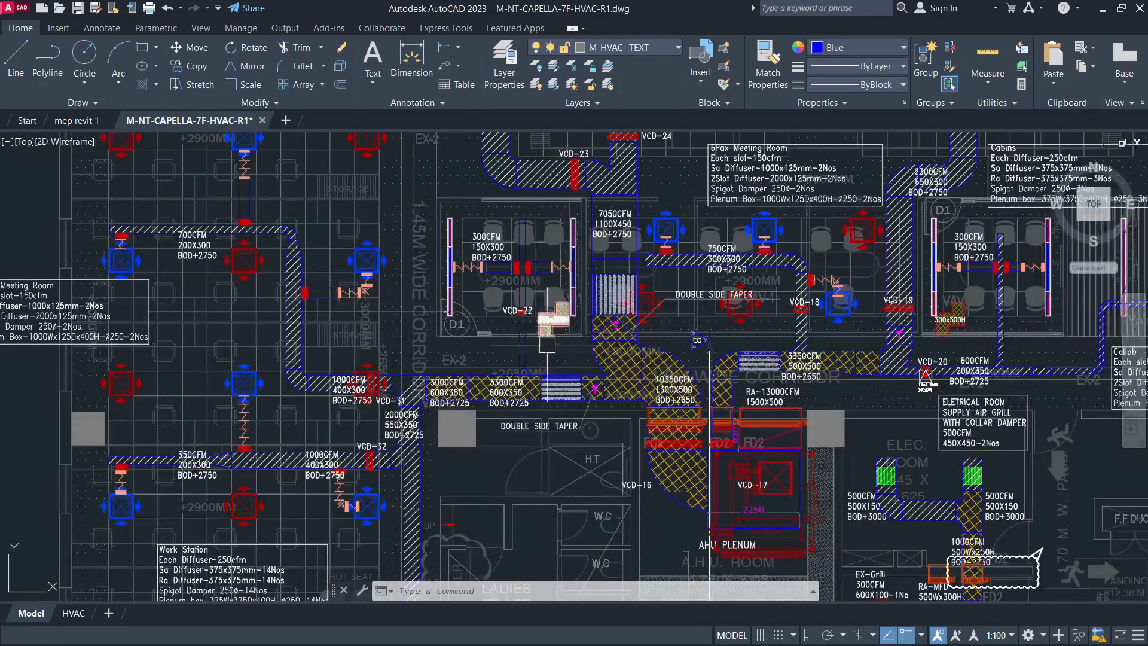
scroll(546, 342, "down", 2)
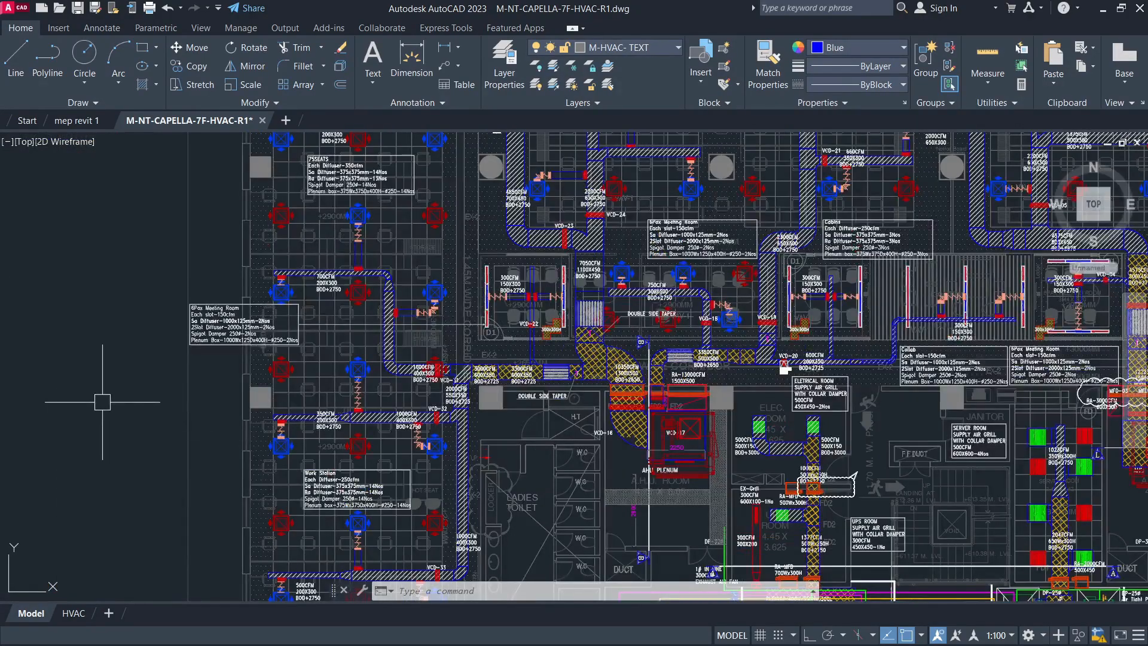
Inspect the AHU plenum in the A.H.U. room, including its text label, outline and connection to the supply duct
scroll(348, 353, "down", 2)
scroll(520, 401, "up", 6)
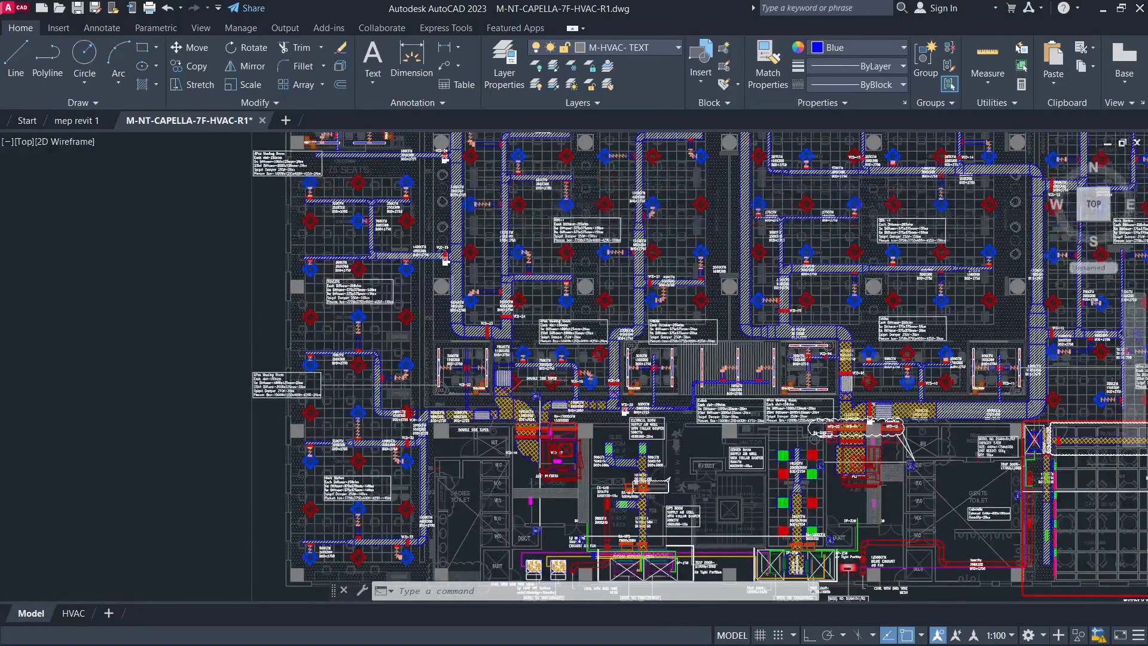
scroll(570, 474, "up", 2)
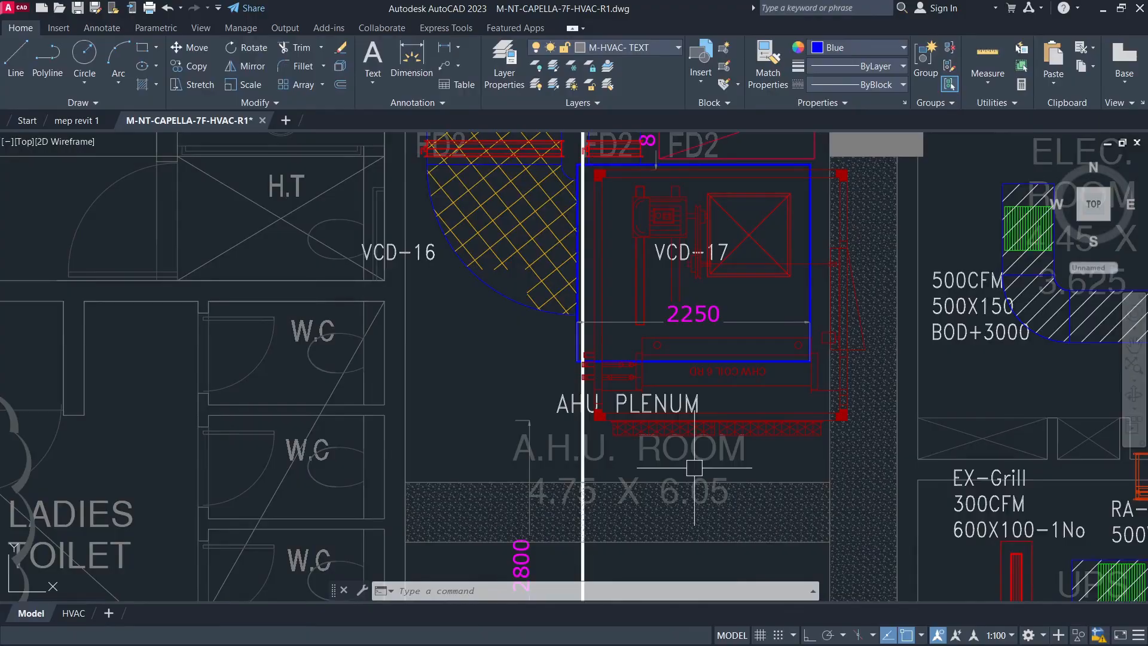
middle_click_drag(514, 376, 571, 456)
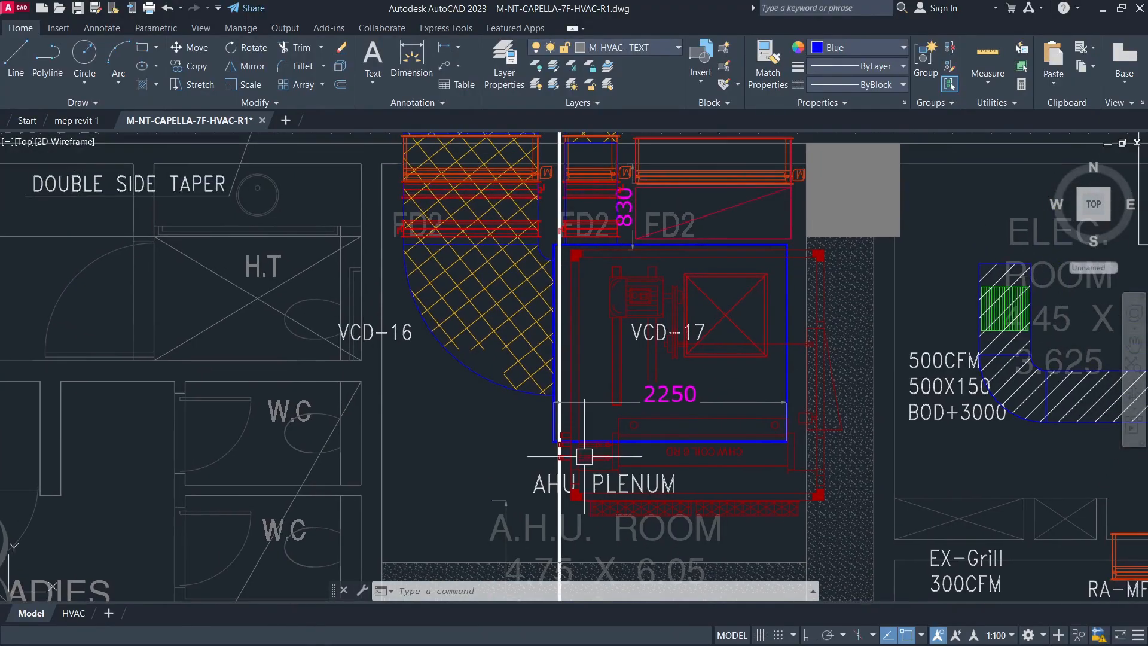
scroll(563, 509, "up", 4)
left_click(465, 414)
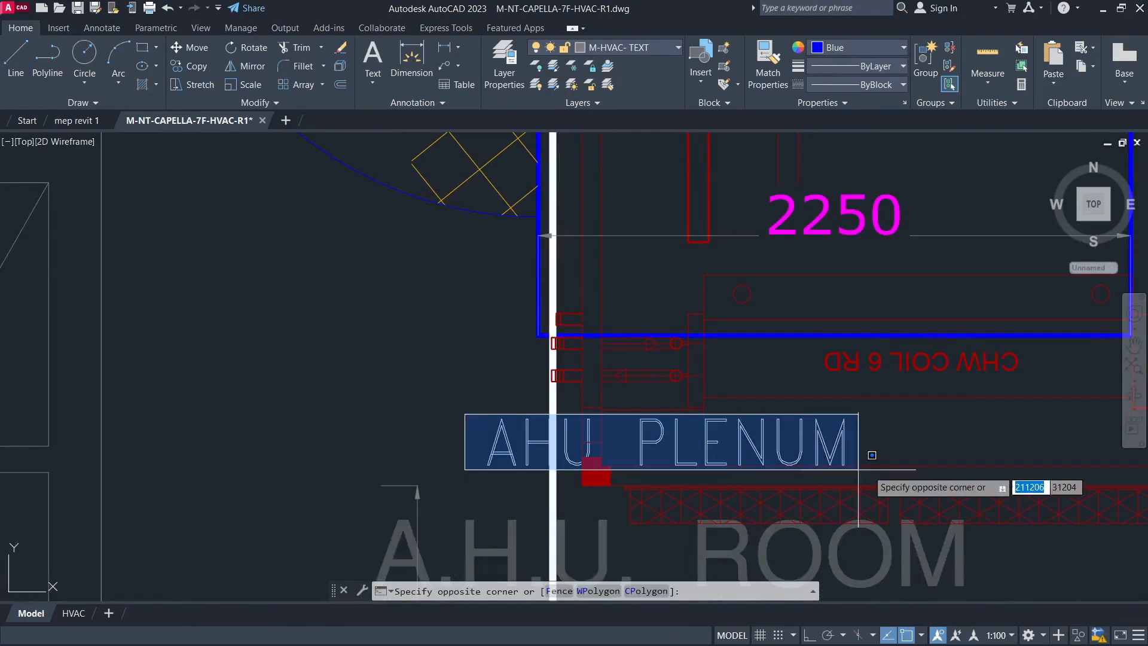
left_click(350, 383)
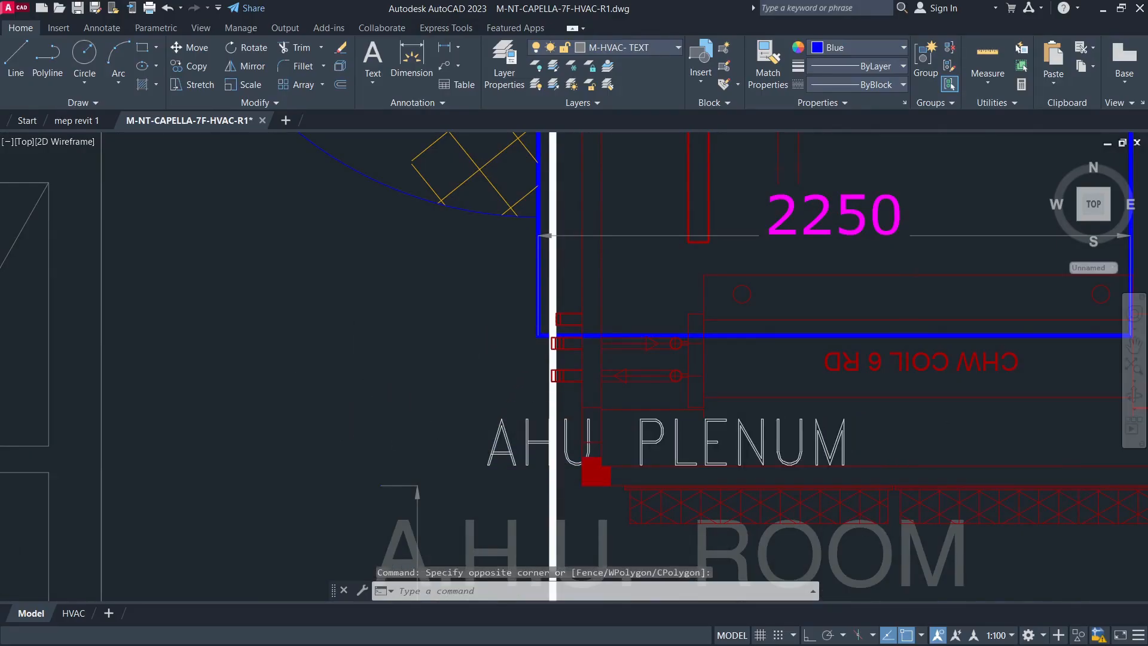
scroll(501, 301, "down", 2)
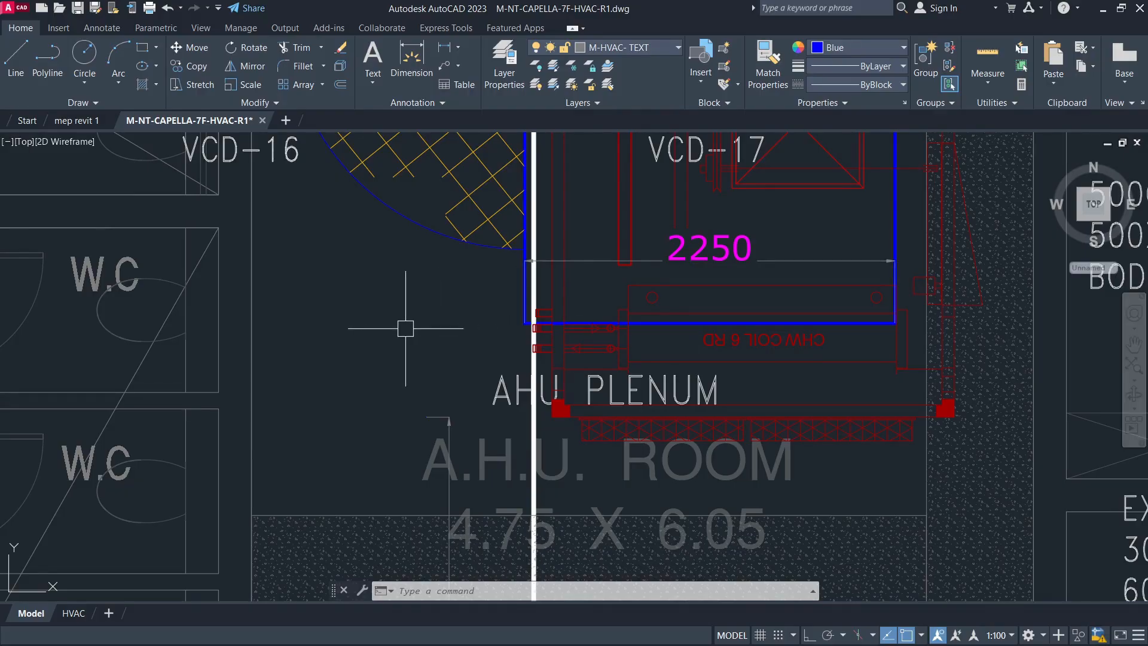
scroll(407, 331, "down", 5)
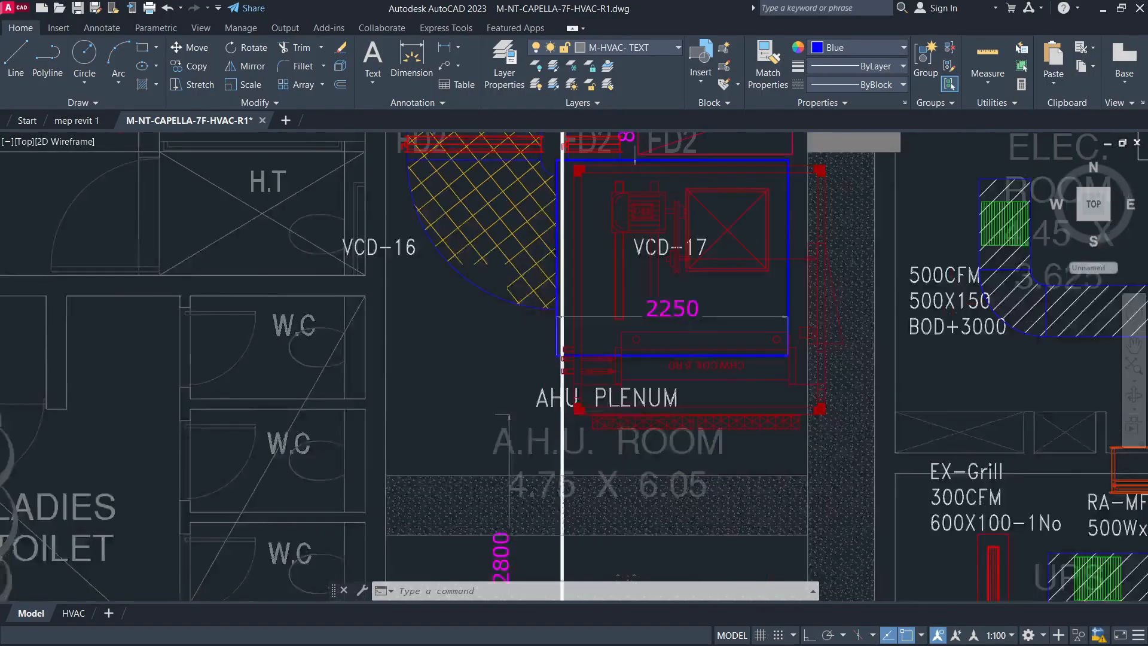
scroll(602, 332, "up", 3)
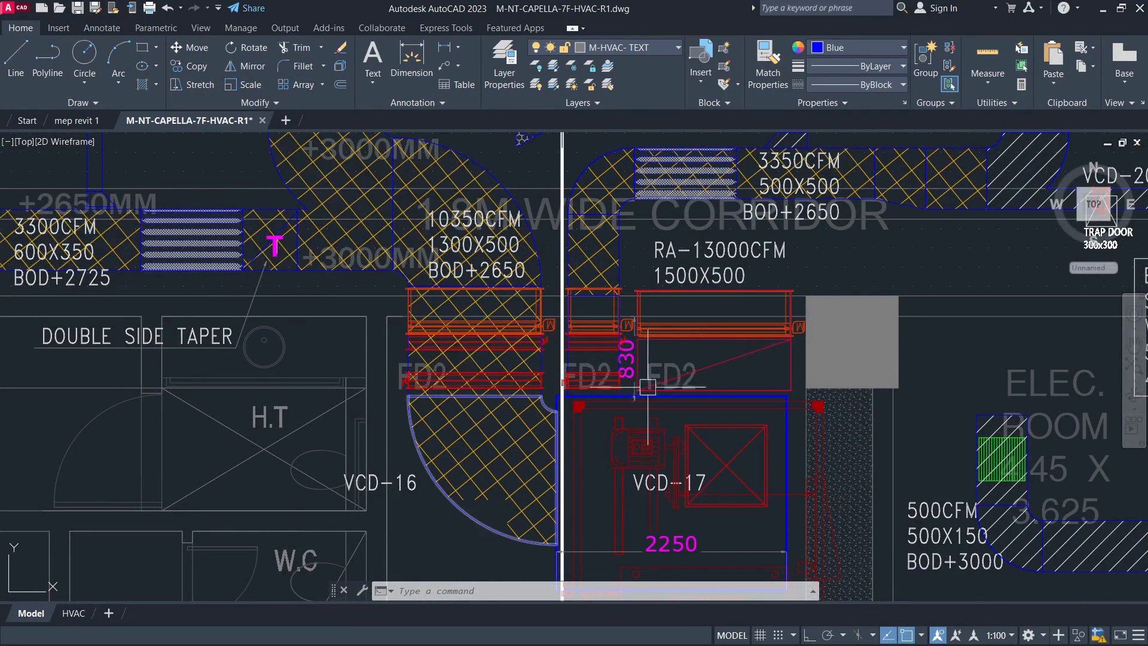
Inspect the supply and return air diffusers in the work station area, including their flexible duct connections near VCD-32
scroll(571, 281, "down", 6)
mouse_move(560, 293)
middle_mouse_down()
mouse_move(561, 456)
mouse_move(577, 320)
middle_mouse_up()
middle_click_drag(499, 483, 549, 350)
scroll(481, 433, "up", 8)
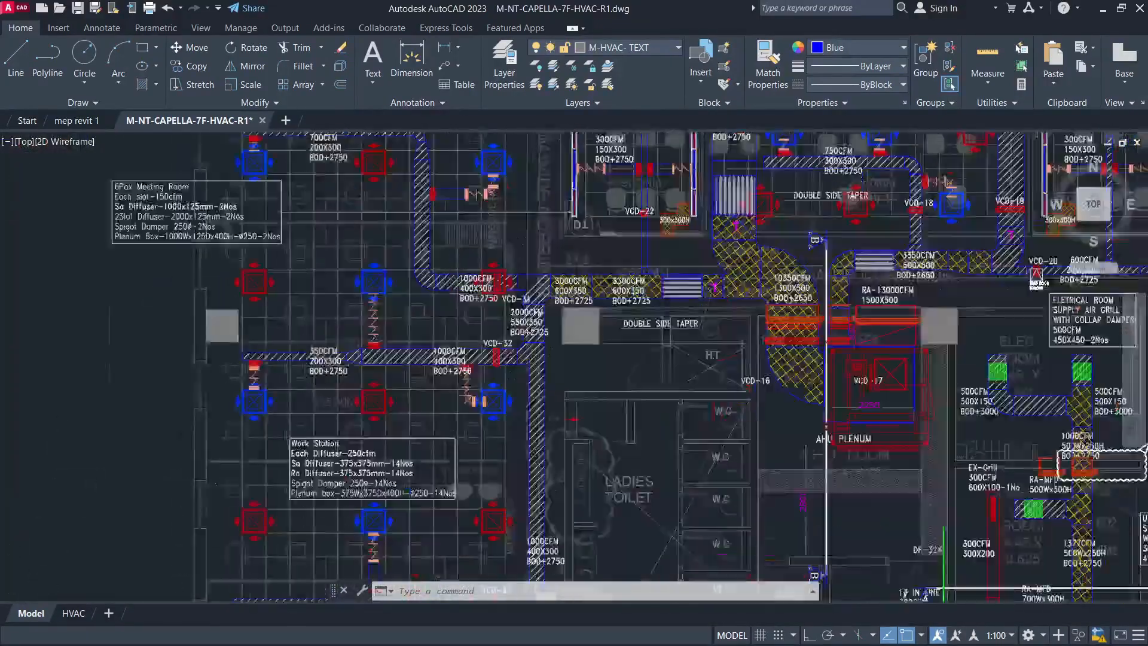
scroll(590, 397, "down", 4)
scroll(529, 394, "up", 6)
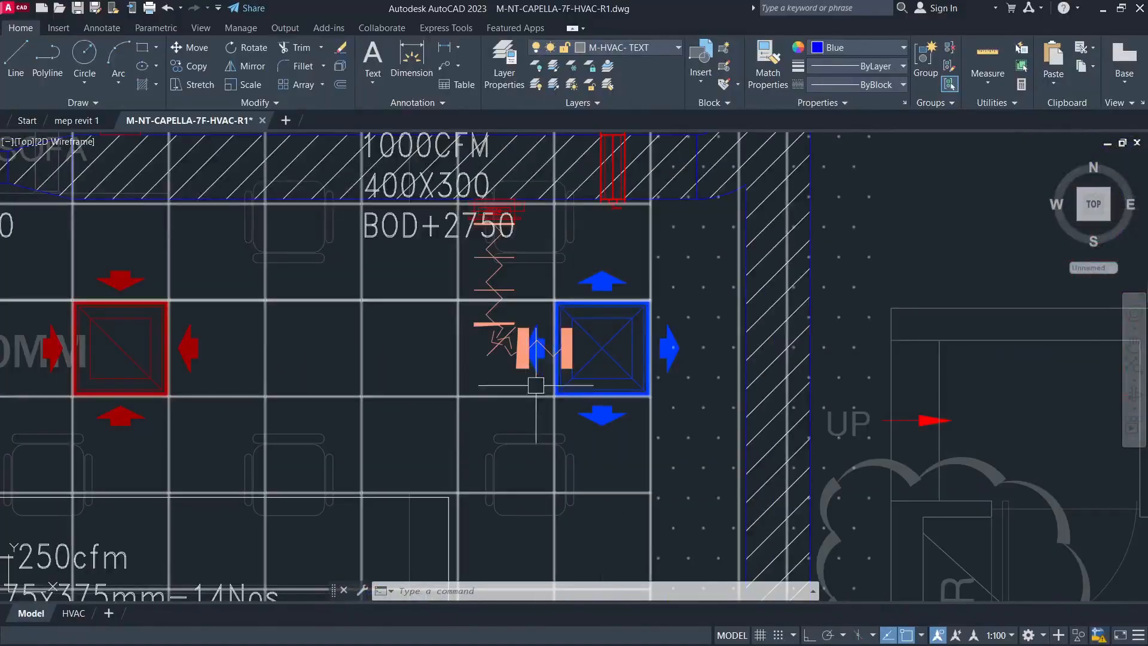
scroll(598, 346, "down", 4)
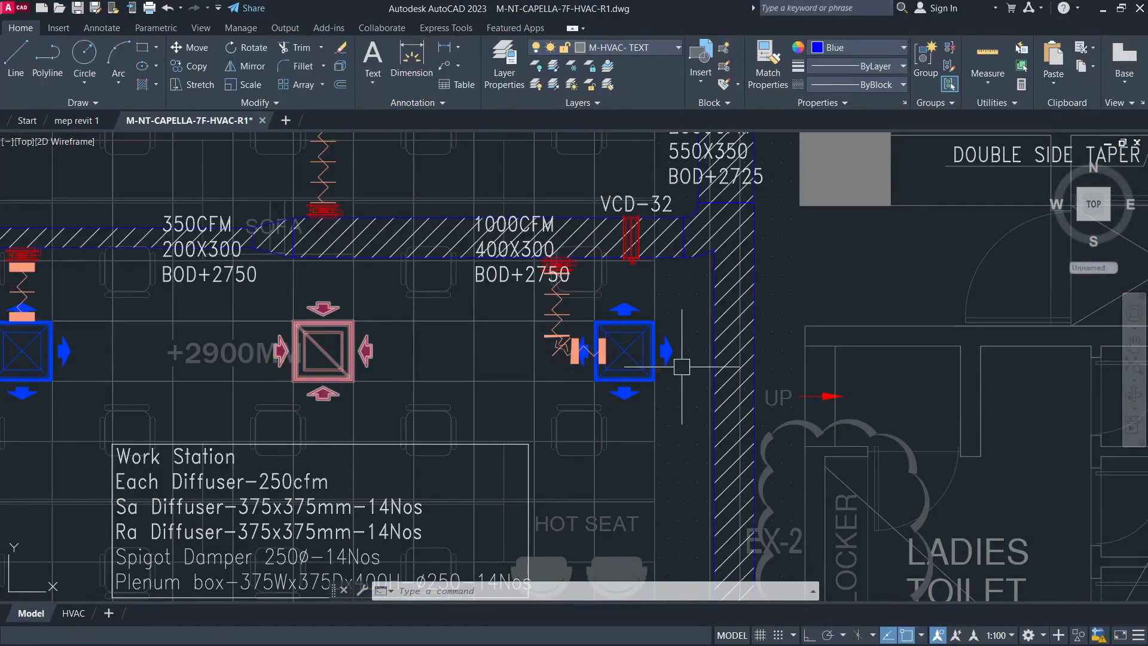
mouse_move(660, 373)
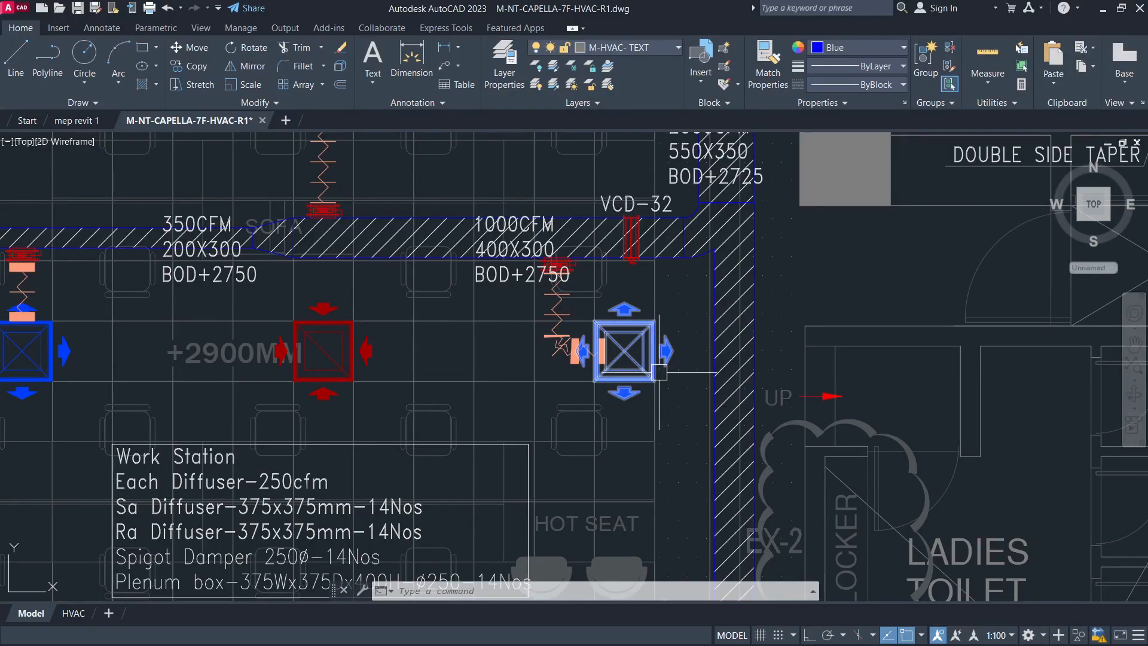
mouse_move(325, 377)
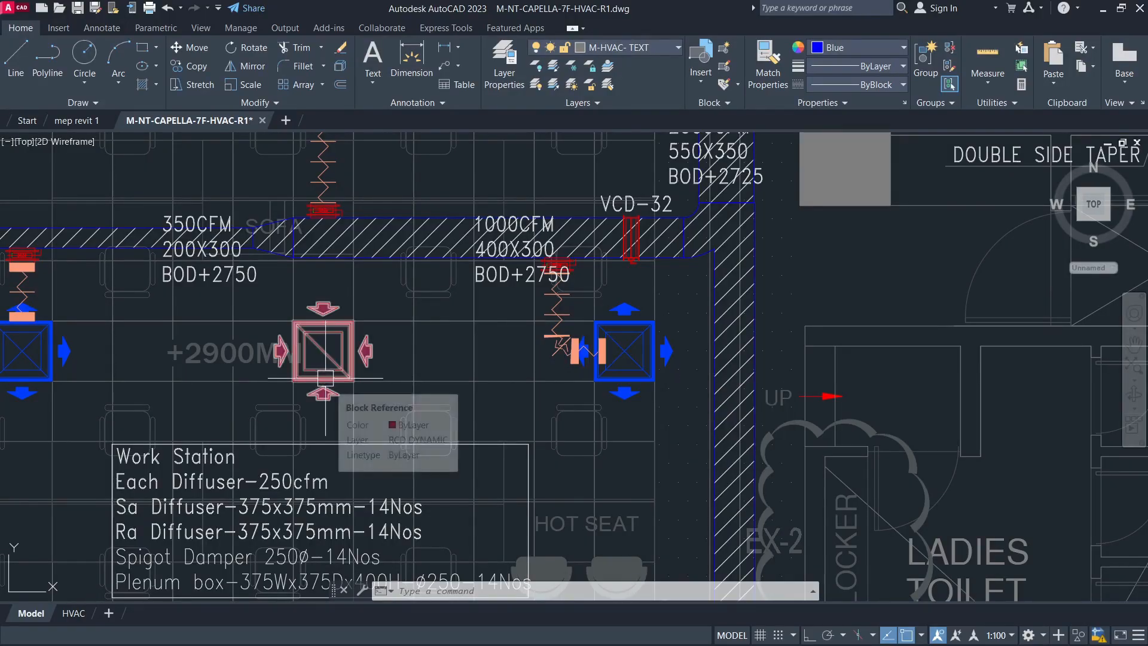
Examine the airflow, size and bottom-of-duct label on the main supply duct leaving the A.H.U. room and its corridor branches
scroll(325, 378, "down", 8)
scroll(457, 313, "up", 8)
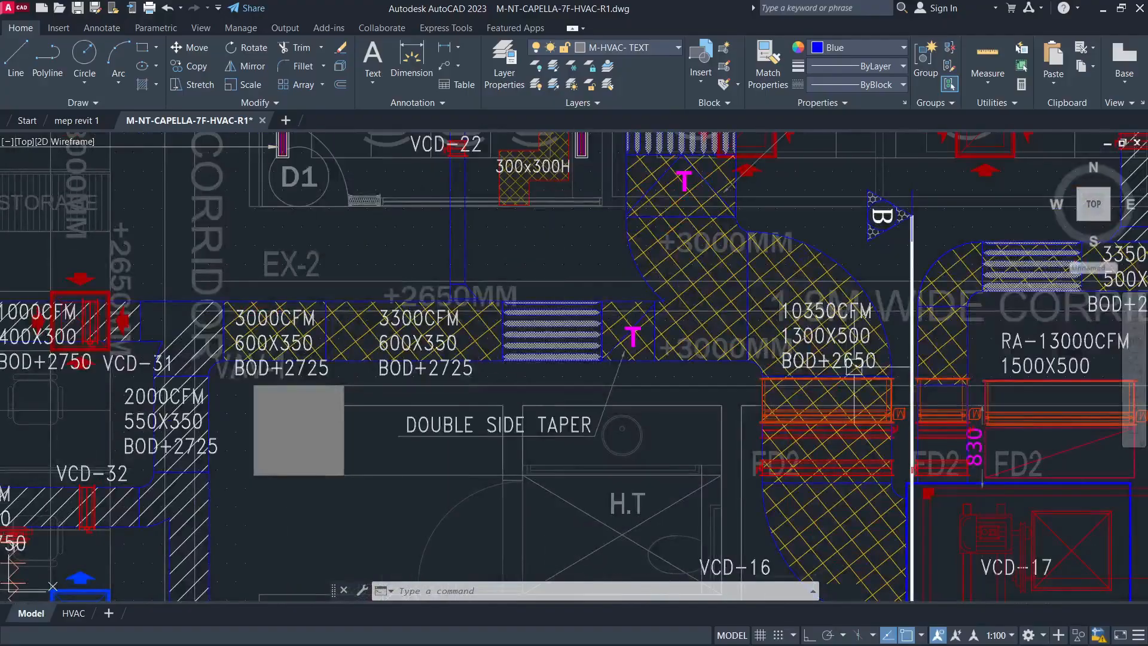
scroll(853, 368, "up", 3)
scroll(842, 306, "down", 3)
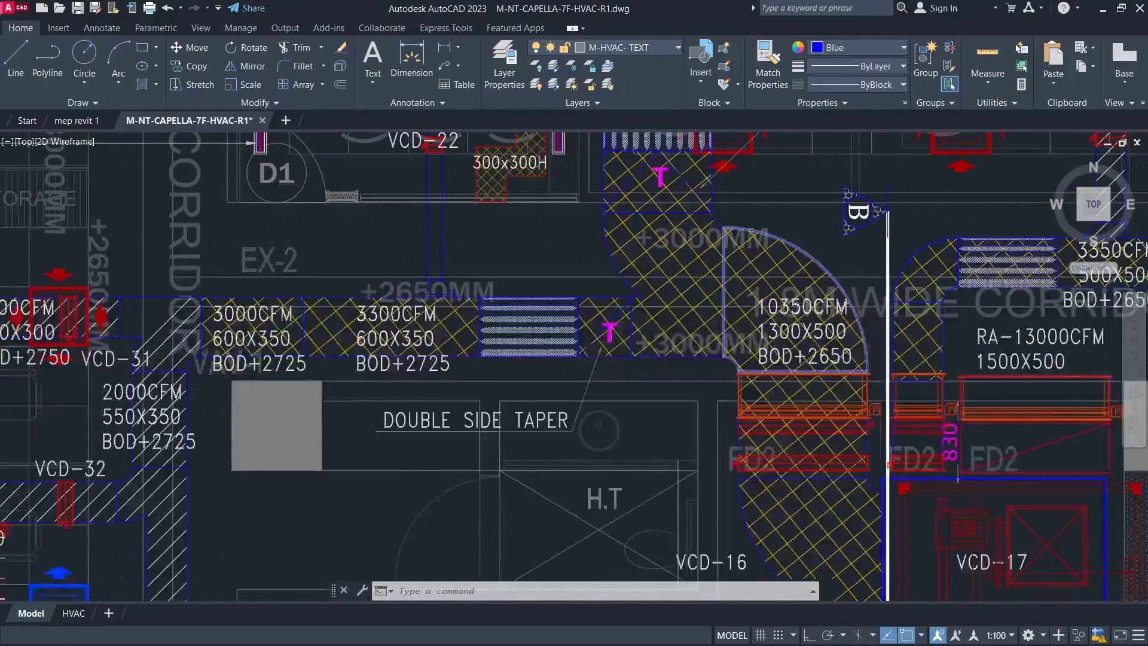
scroll(842, 306, "up", 4)
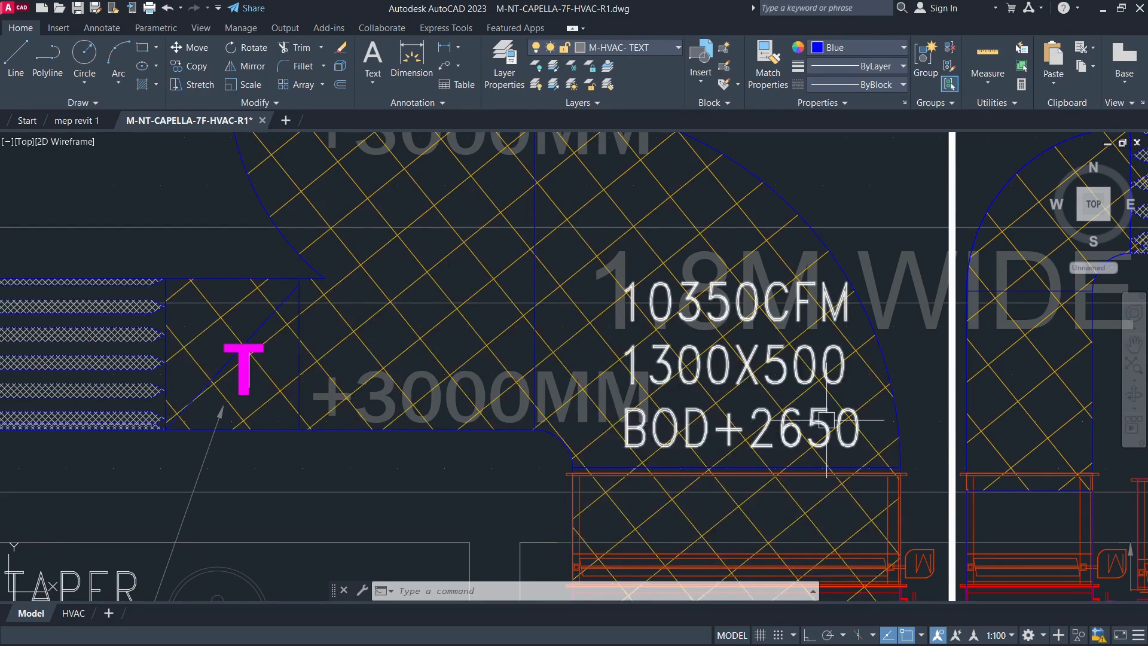
scroll(730, 363, "down", 3)
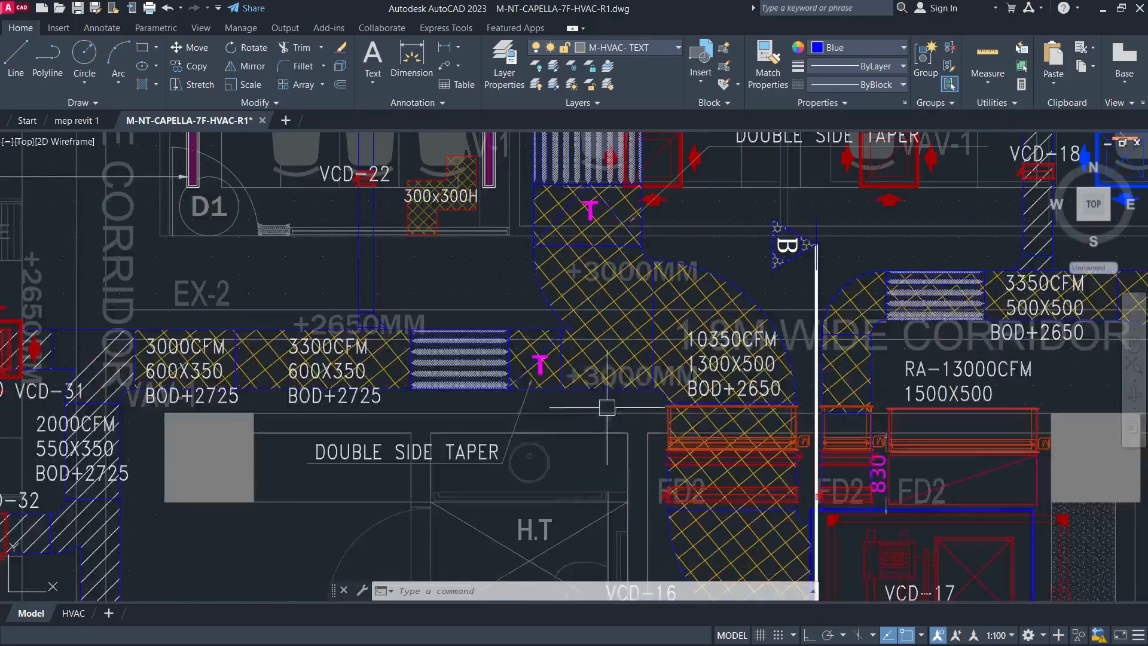
key("F7")
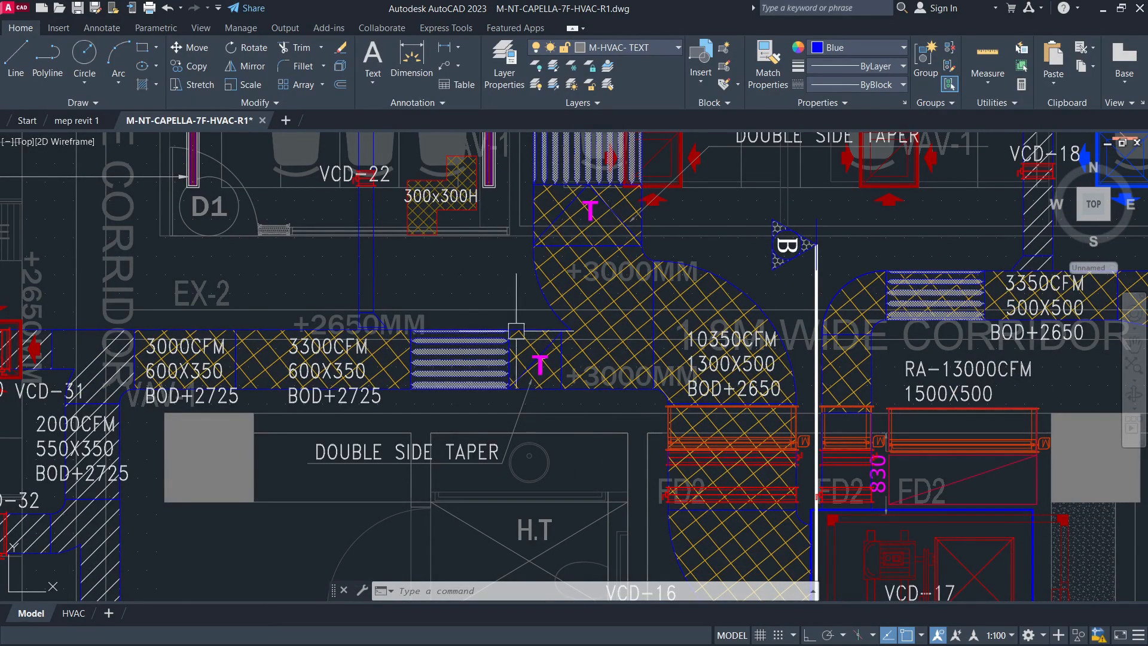
Compare the two A.H.U. rooms on the plan, including each AHU plenum, its outline and its duct connections
scroll(485, 324, "down", 8)
scroll(576, 375, "up", 2)
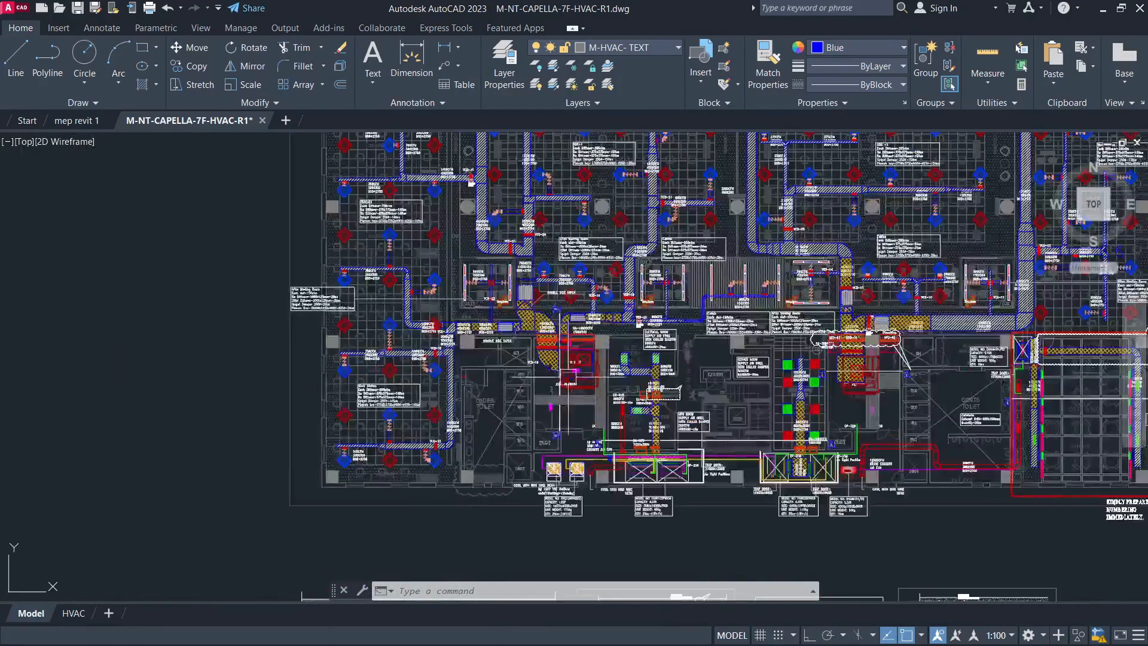
scroll(576, 376, "up", 6)
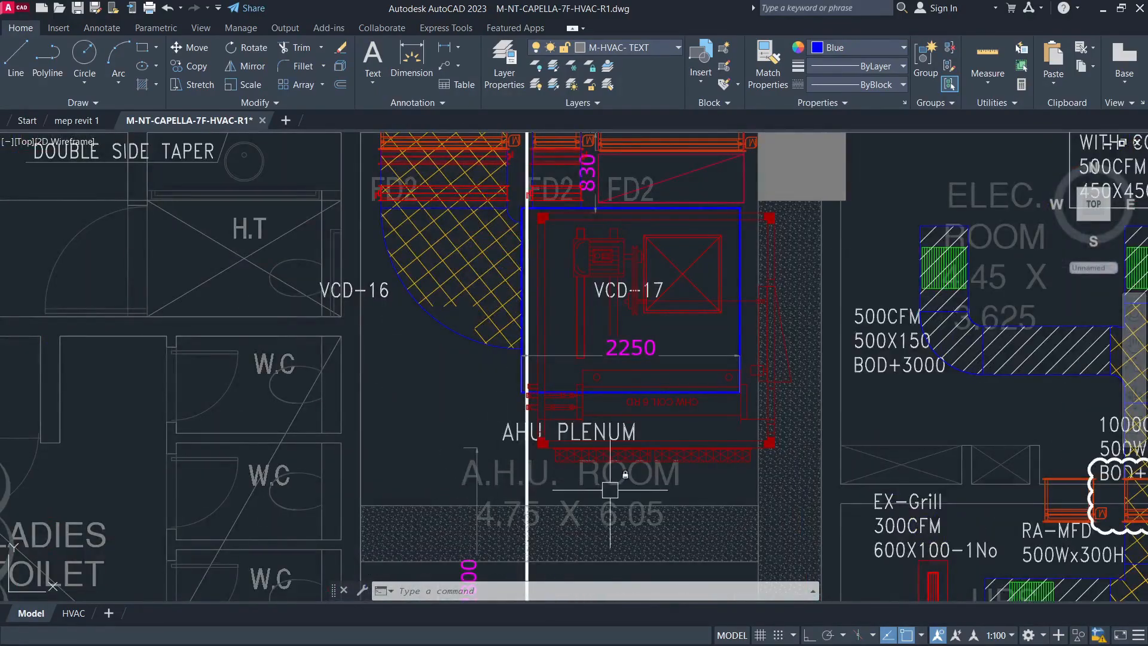
scroll(610, 490, "down", 8)
scroll(621, 355, "up", 2)
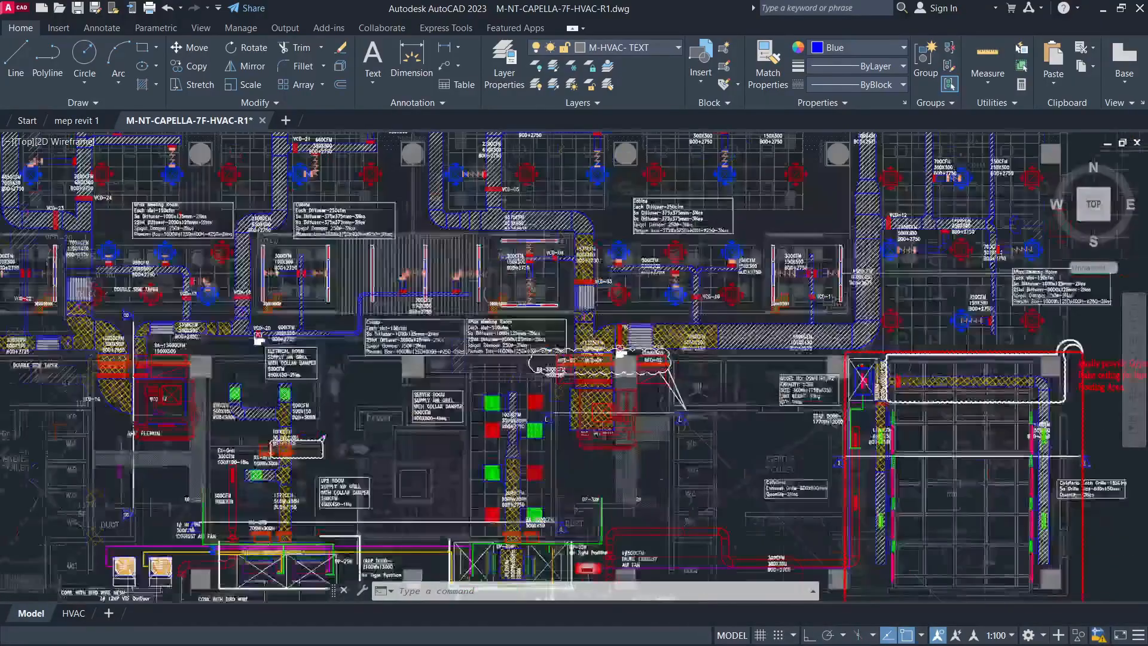
scroll(621, 354, "up", 5)
scroll(648, 421, "down", 3)
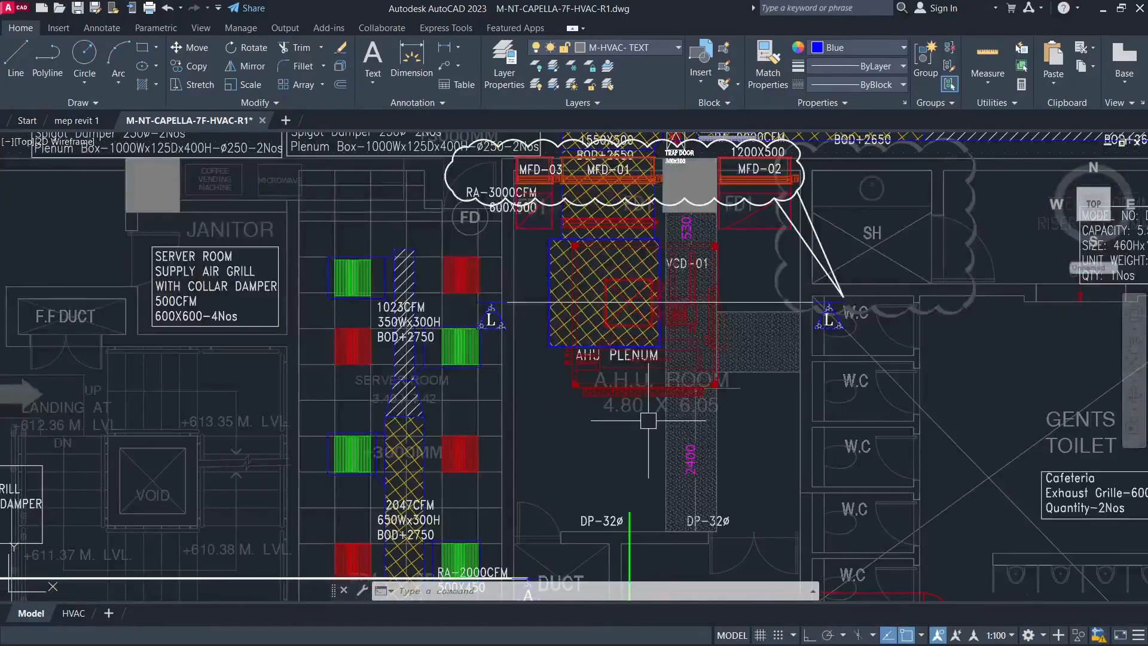
scroll(643, 388, "down", 3)
scroll(705, 383, "down", 2)
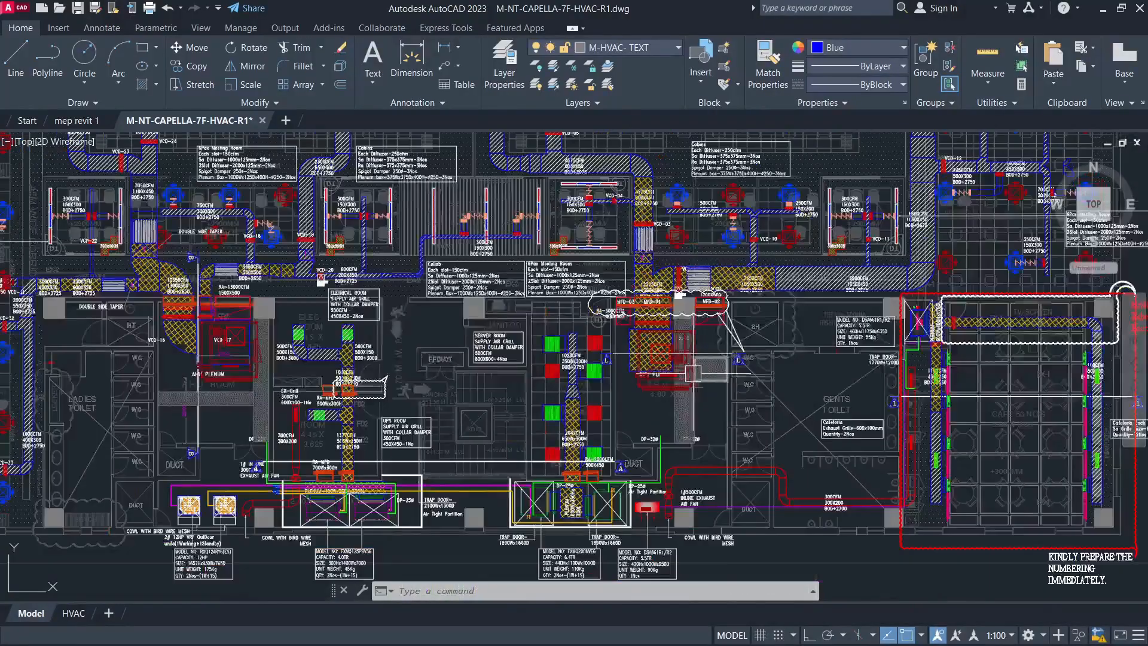
Locate the room served by VCD-22 and inspect its slot diffusers, flexible duct connections and dampers
middle_click_drag(471, 410, 971, 495)
scroll(705, 388, "down", 4)
middle_click_drag(685, 352, 667, 399)
scroll(665, 445, "up", 5)
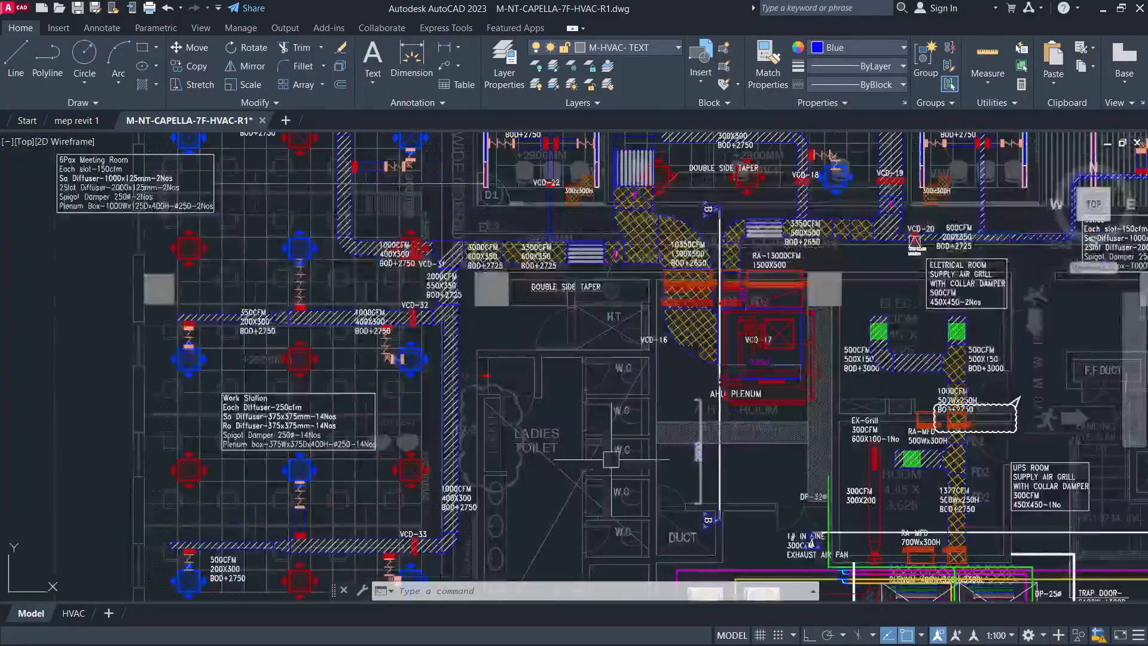
scroll(453, 384, "down", 2)
scroll(453, 297, "up", 4)
middle_click_drag(615, 237, 472, 391)
scroll(662, 246, "up", 2)
scroll(678, 257, "up", 5)
scroll(672, 257, "down", 3)
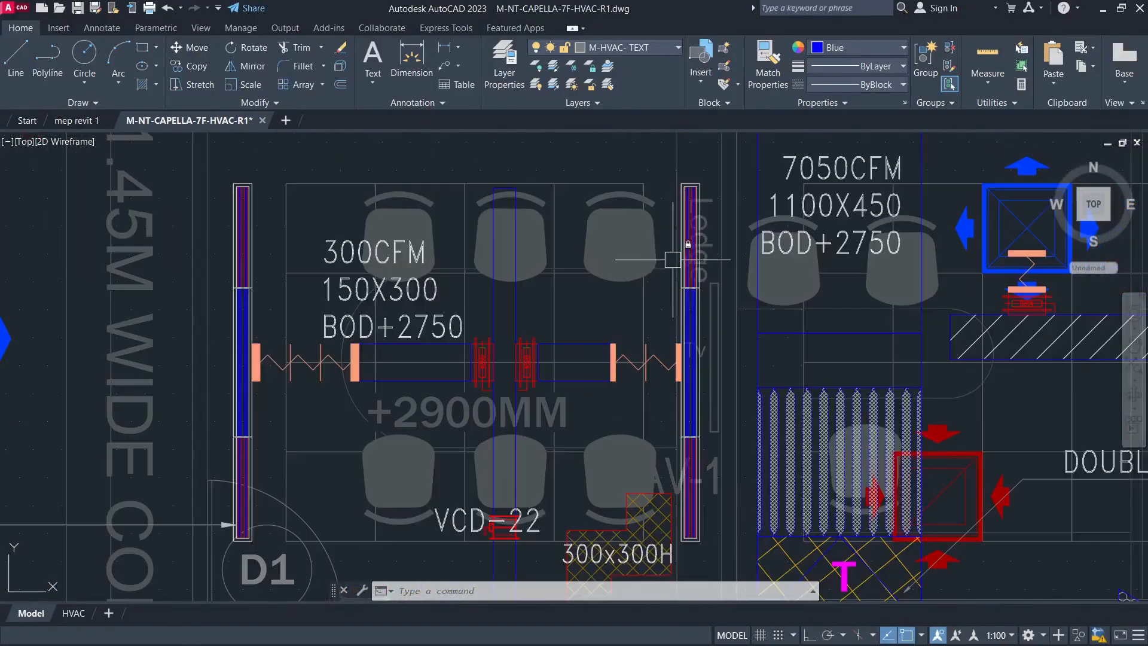
Examine the airflow, size and bottom-of-duct label on the branch duct feeding the slot diffusers near VCD-22
scroll(616, 179, "down", 6)
scroll(524, 382, "up", 4)
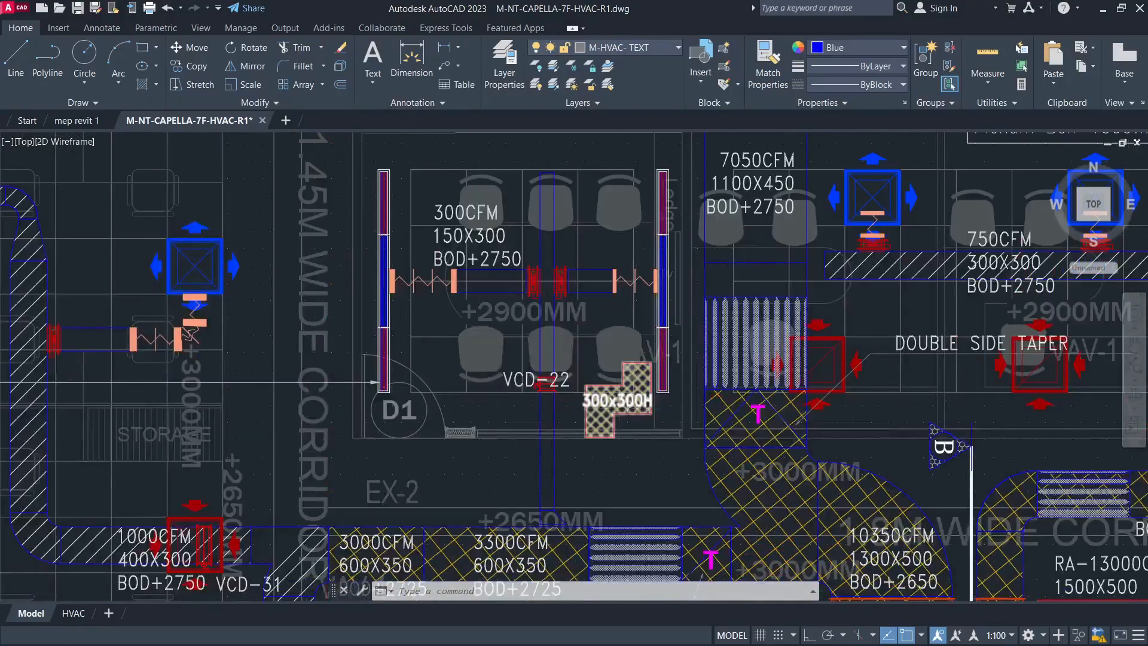
scroll(620, 408, "up", 2)
scroll(570, 382, "down", 2)
scroll(447, 203, "up", 2)
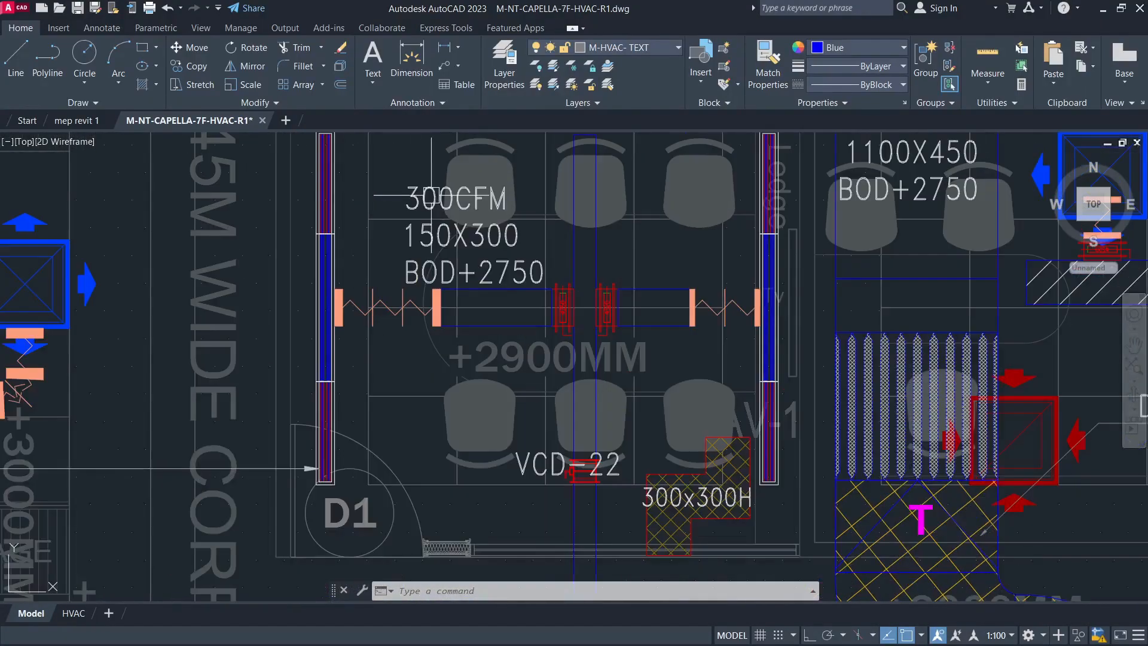
scroll(447, 203, "down", 2)
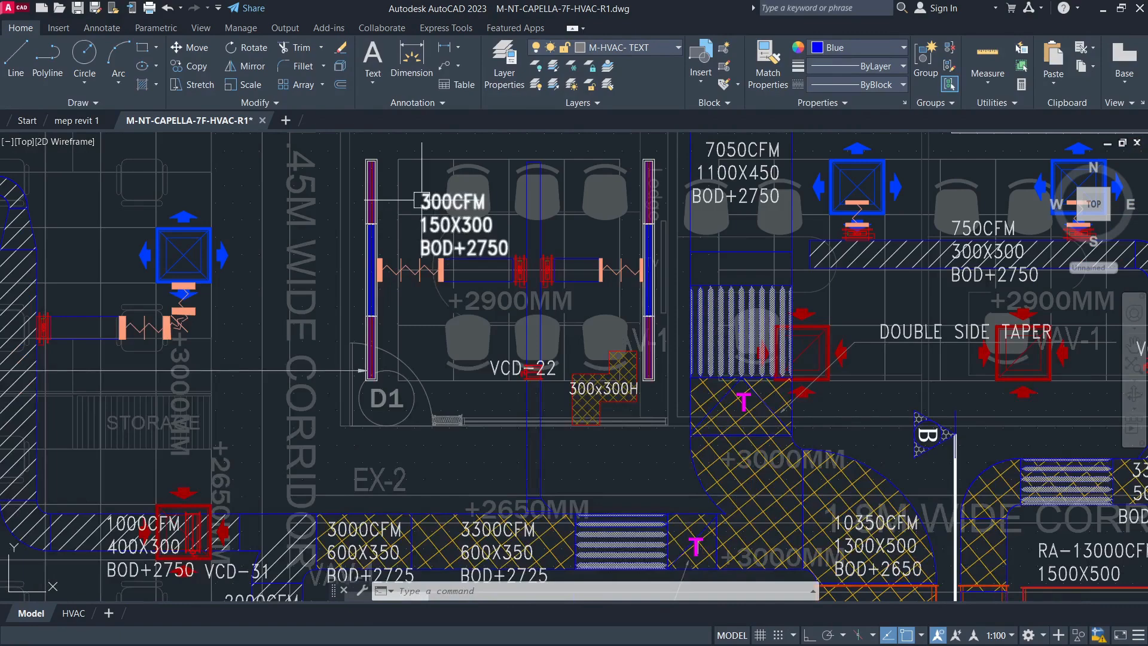
scroll(425, 230, "up", 2)
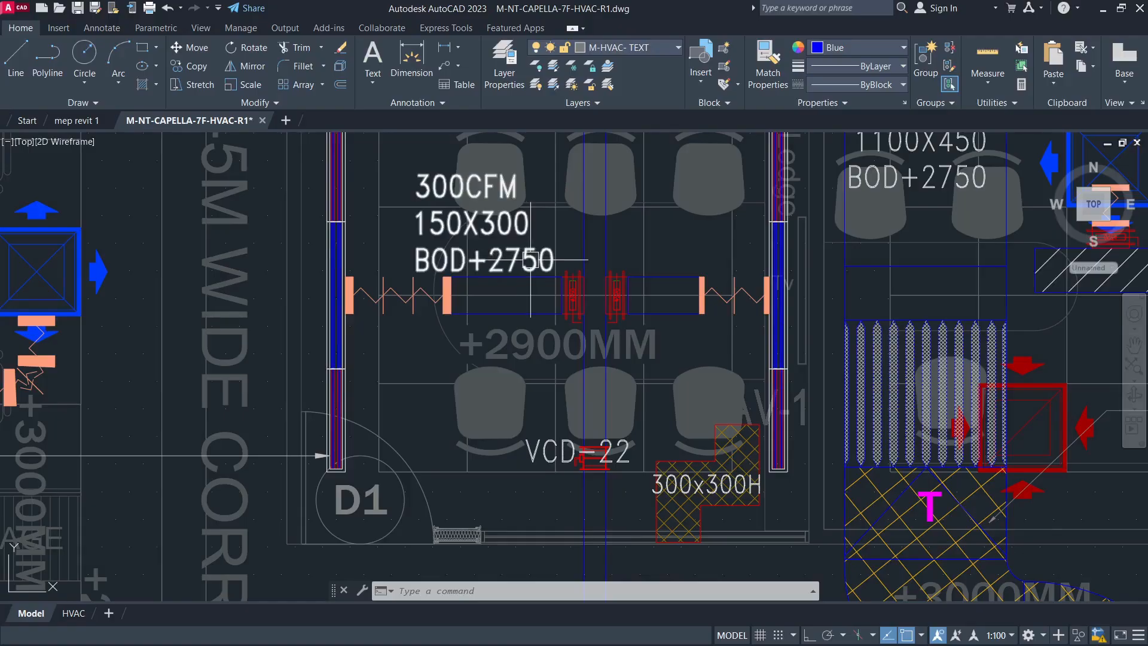
scroll(530, 260, "down", 2)
middle_click_drag(515, 226, 523, 288)
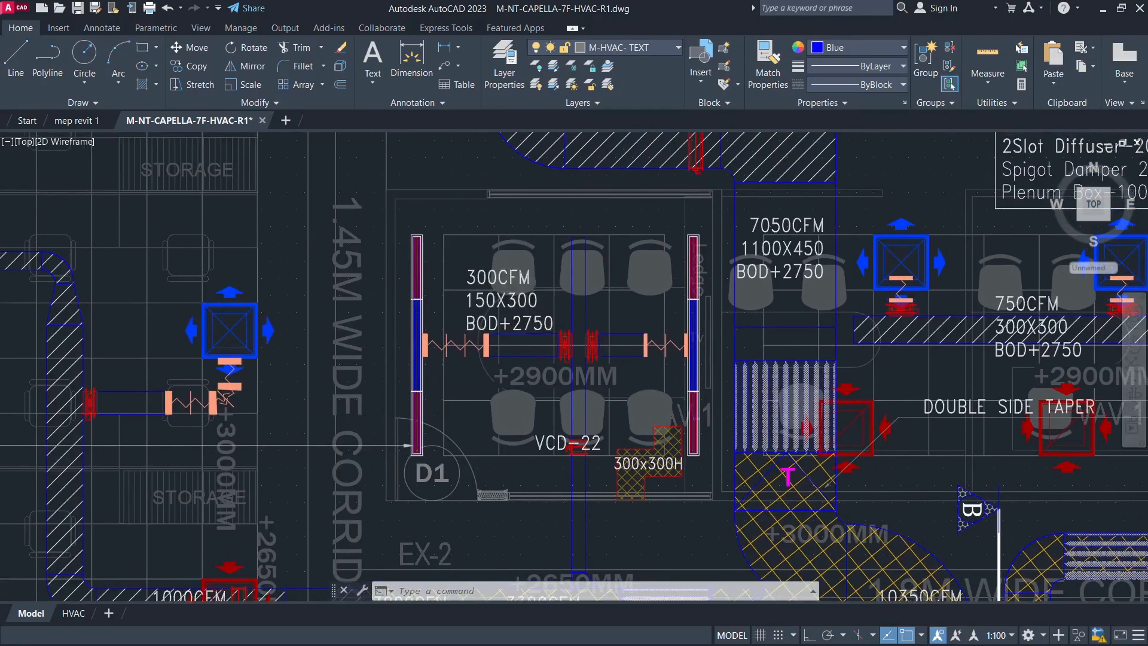
Follow the section B line through the A.H.U. room on the plan and find the matching section drawing below the floor plan
scroll(536, 276, "down", 4)
scroll(496, 258, "down", 4)
middle_click_drag(512, 449, 488, 265)
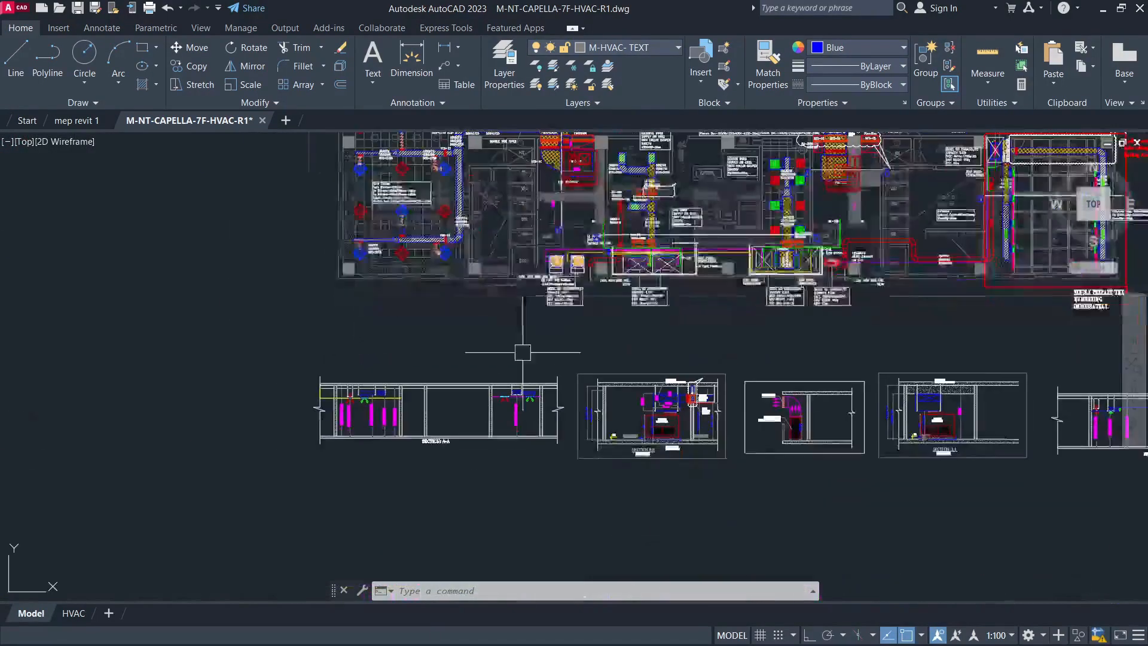
scroll(584, 443, "up", 2)
middle_click_drag(510, 423, 516, 601)
middle_click_drag(544, 201, 544, 318)
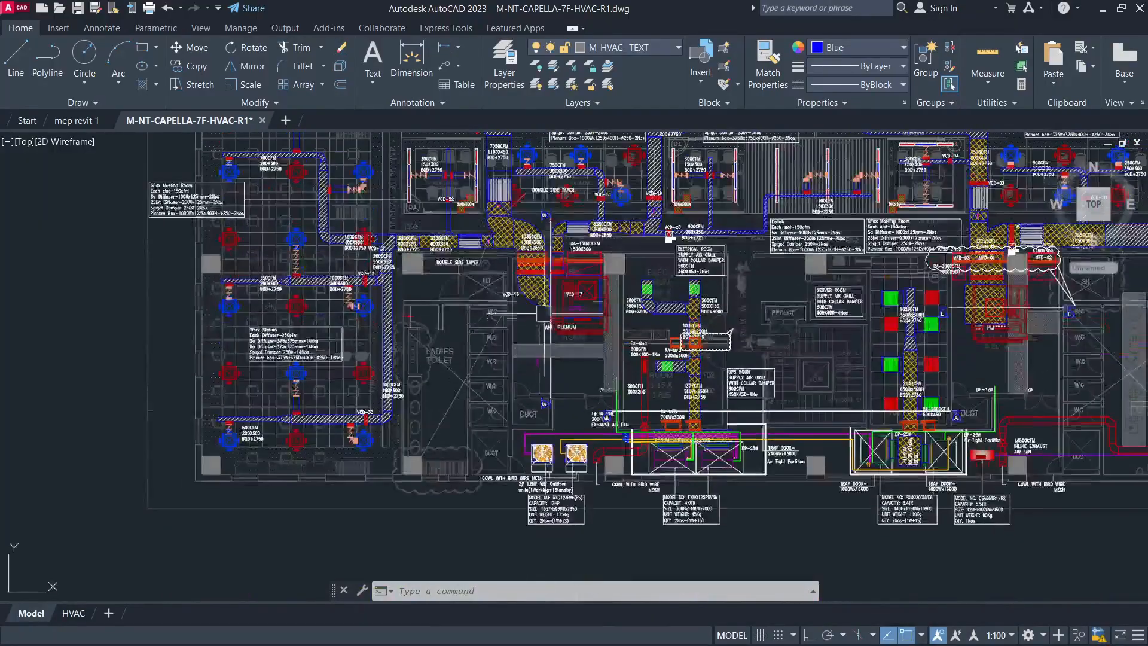
scroll(548, 186, "up", 4)
scroll(534, 246, "up", 4)
scroll(540, 203, "down", 4)
middle_click_drag(520, 382, 526, 194)
scroll(526, 194, "down", 3)
scroll(532, 393, "up", 4)
scroll(532, 394, "down", 4)
middle_click_drag(563, 444, 520, 205)
middle_click_drag(565, 478, 501, 194)
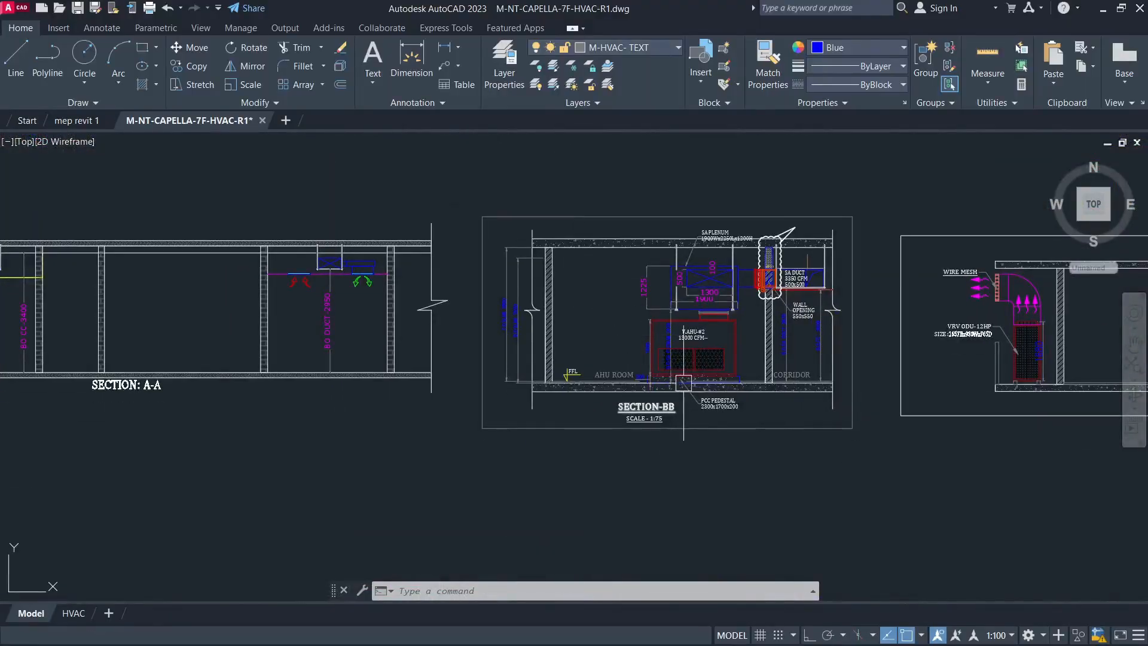
Examine SECTION-BB for the V.AHU-#2 height, pedestal, plenum and duct dimensions, and the SA PLENUM size label
scroll(687, 379, "up", 6)
middle_click_drag(485, 343, 443, 484)
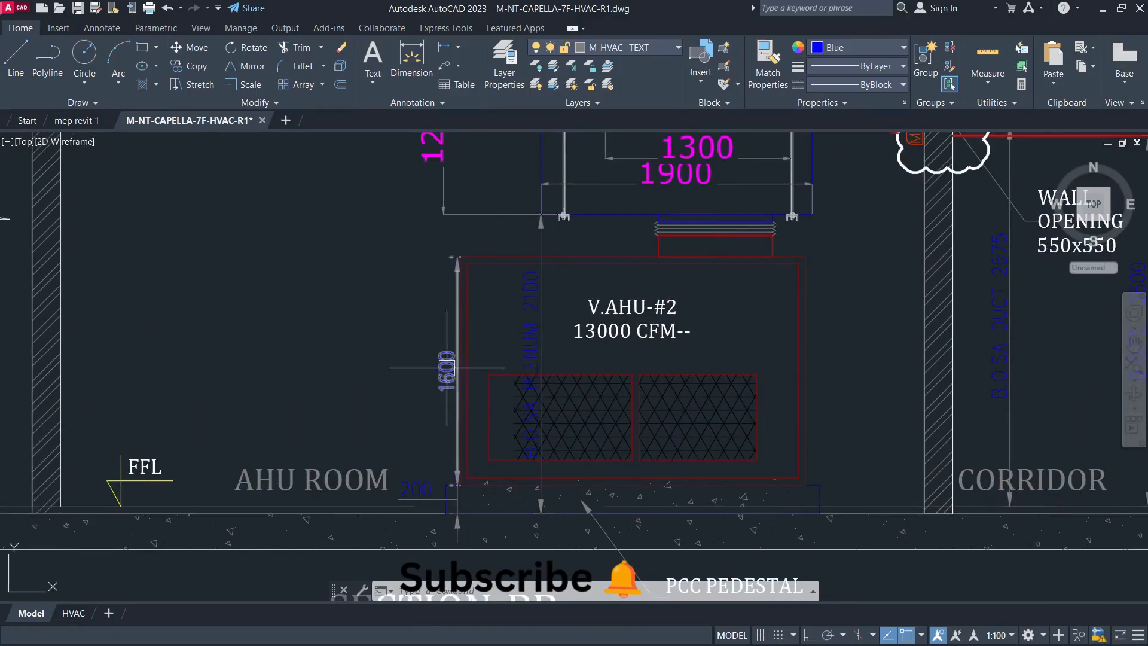
middle_click_drag(556, 281, 546, 491)
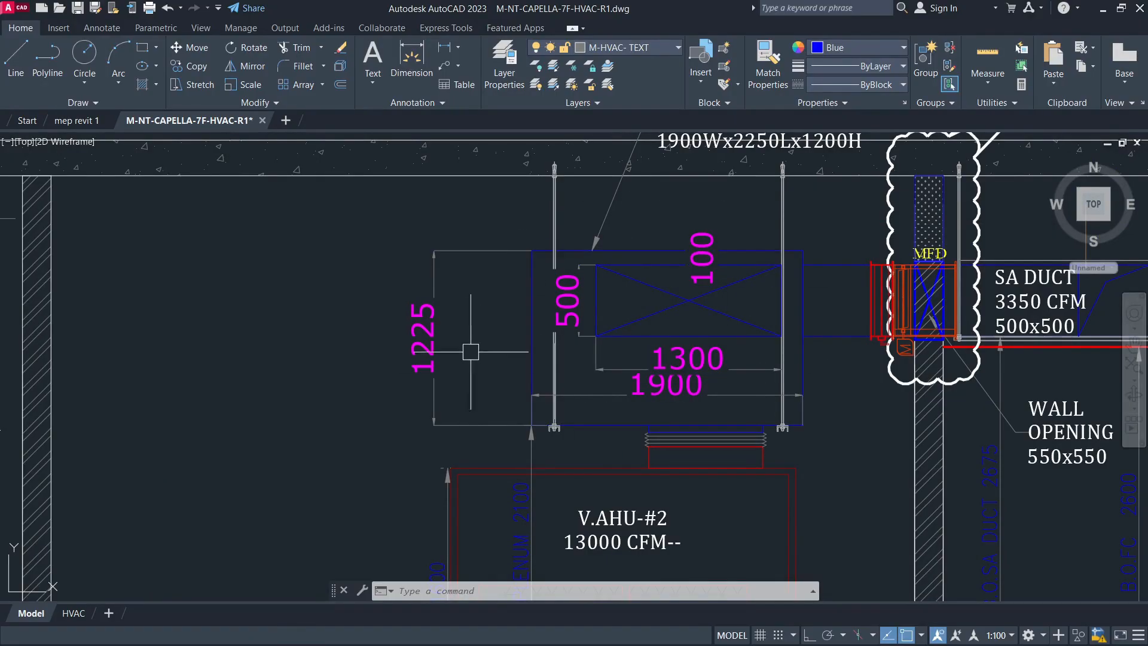
scroll(448, 379, "down", 2)
scroll(517, 278, "up", 5)
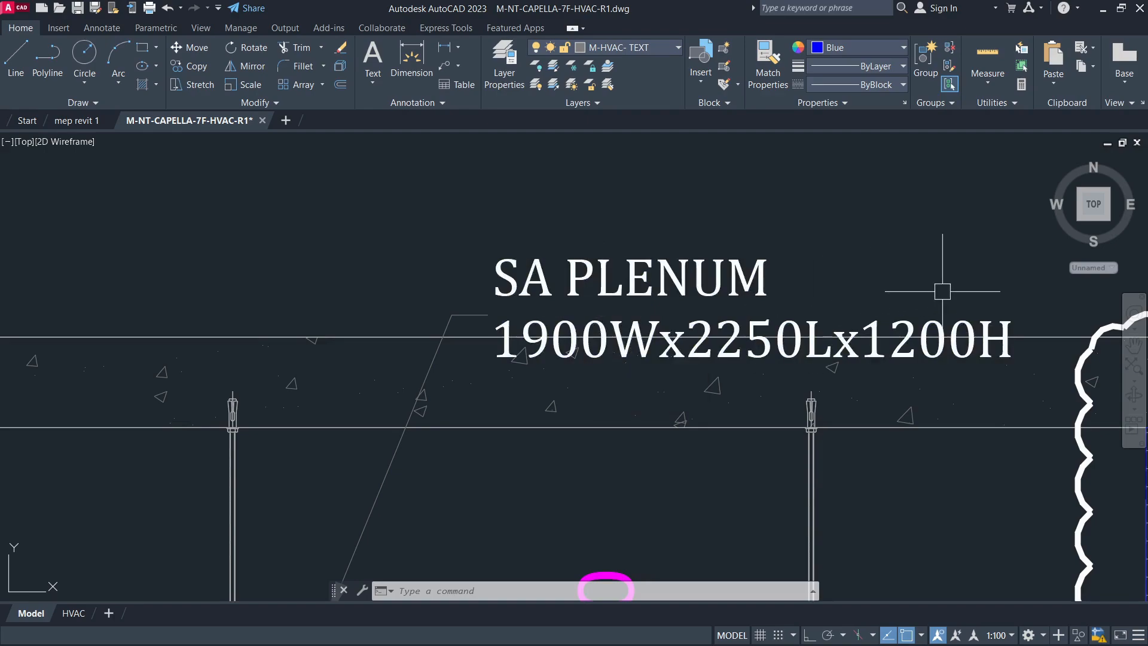
Inspect SECTION-L L, including the AHU airflow label, the SA plenum size and the height dimensions
scroll(591, 264, "down", 10)
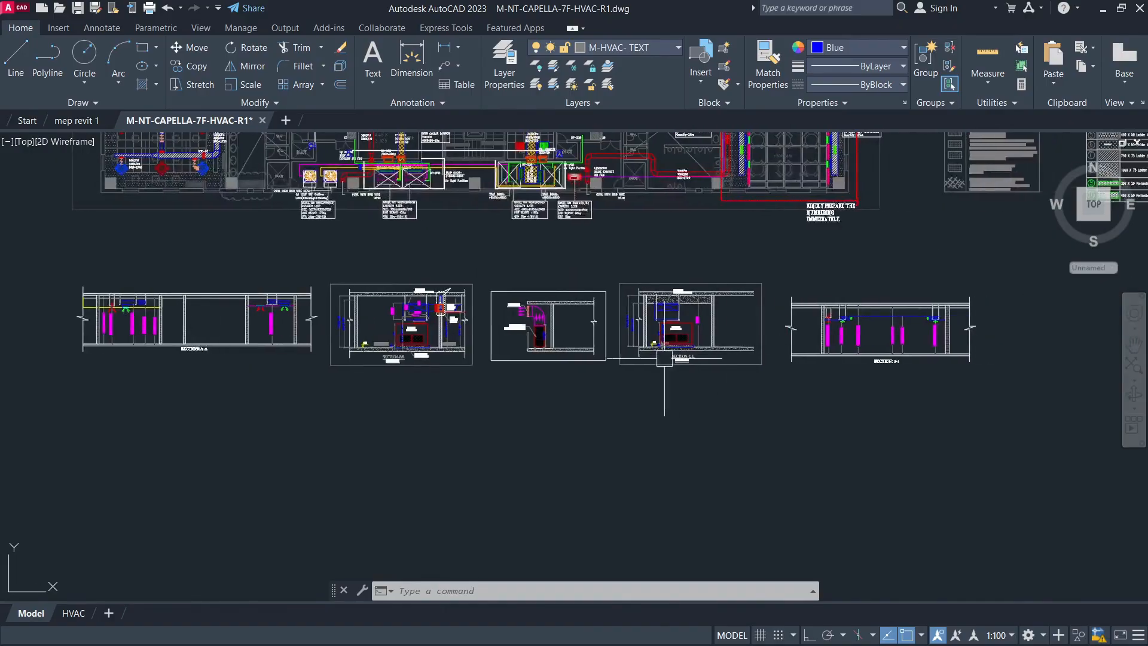
scroll(852, 337, "up", 6)
middle_click_drag(660, 247, 632, 494)
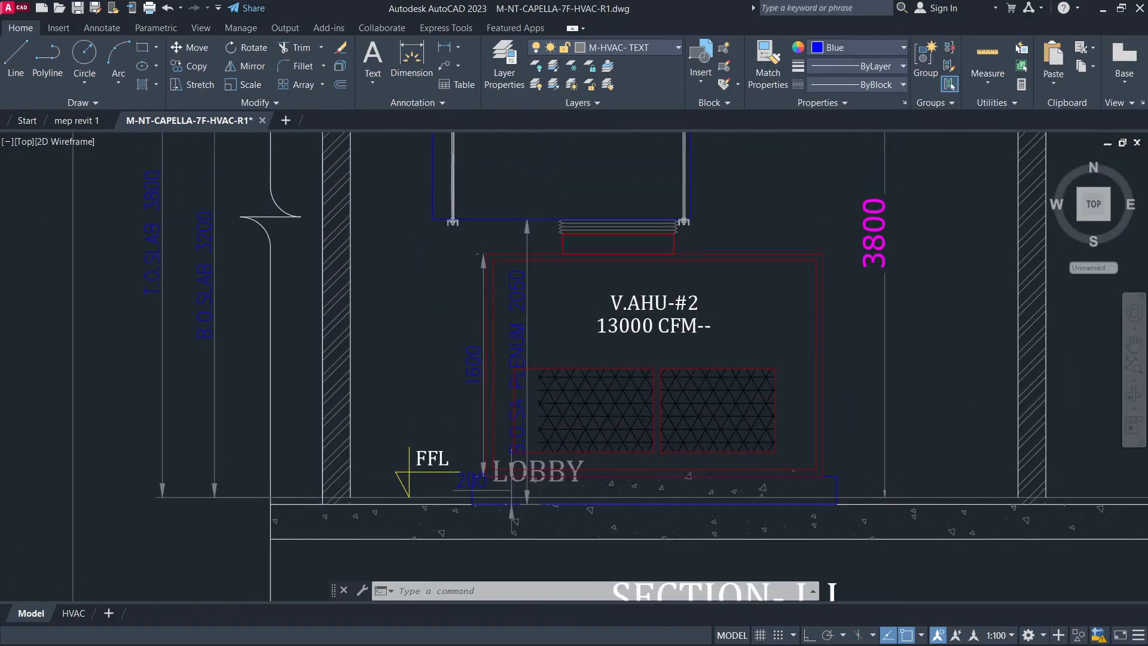
scroll(681, 320, "down", 4)
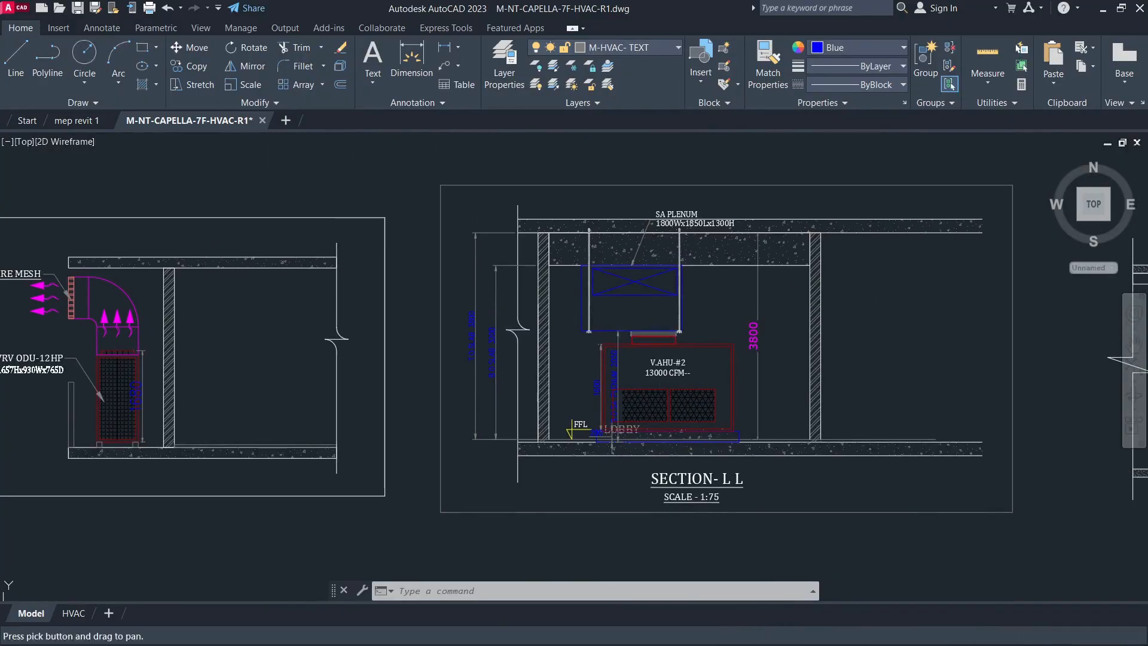
scroll(596, 426, "up", 6)
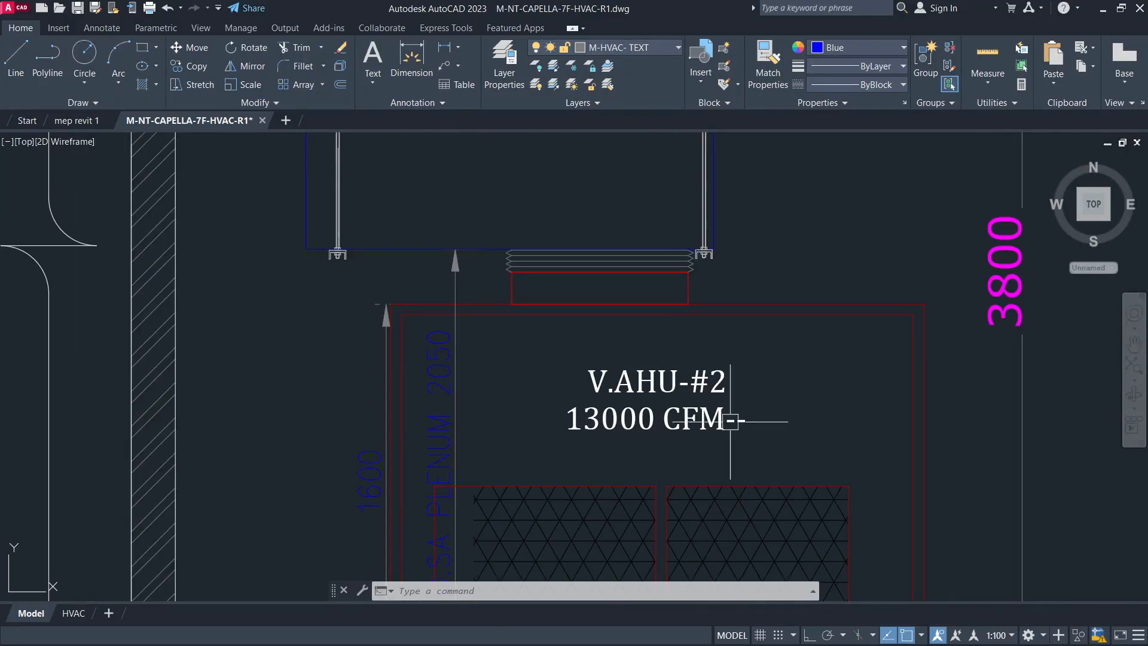
scroll(691, 429, "down", 10)
scroll(717, 305, "up", 10)
scroll(695, 302, "down", 6)
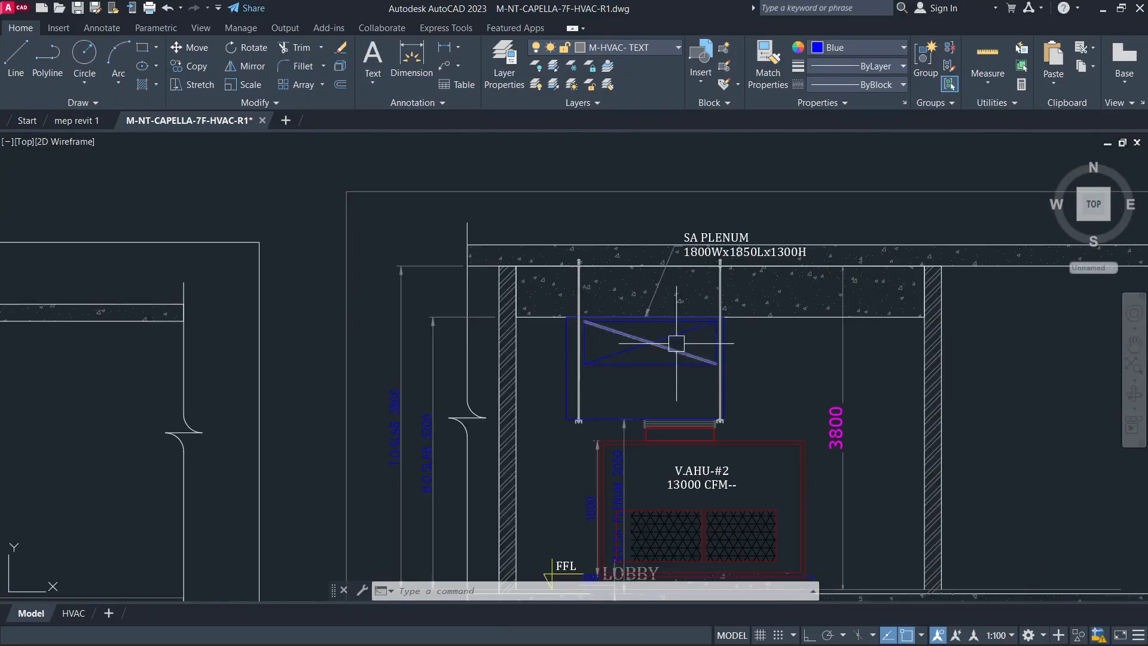
Find the Typical Duct & Grille Fixing Detail beside the other floor plan and read its numbered parts and description list
scroll(730, 341, "down", 8)
middle_click_drag(412, 376, 574, 473)
scroll(670, 475, "down", 5)
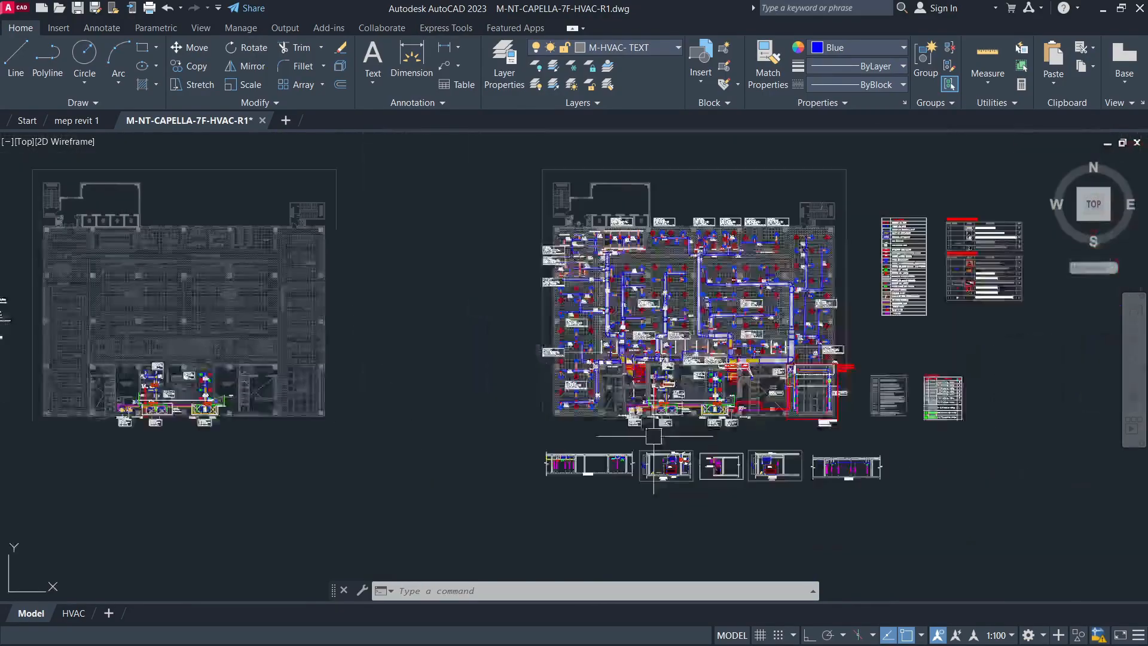
middle_click_drag(122, 403, 385, 381)
scroll(242, 339, "up", 4)
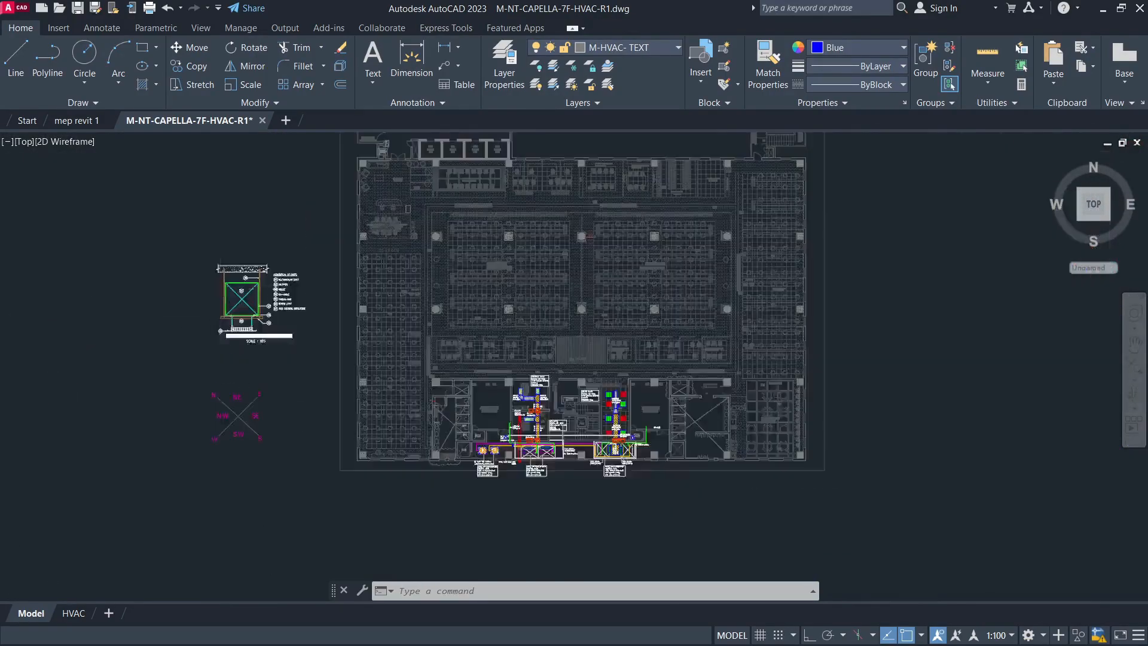
scroll(218, 481, "up", 2)
scroll(192, 511, "up", 5)
scroll(487, 460, "down", 4)
scroll(434, 292, "up", 4)
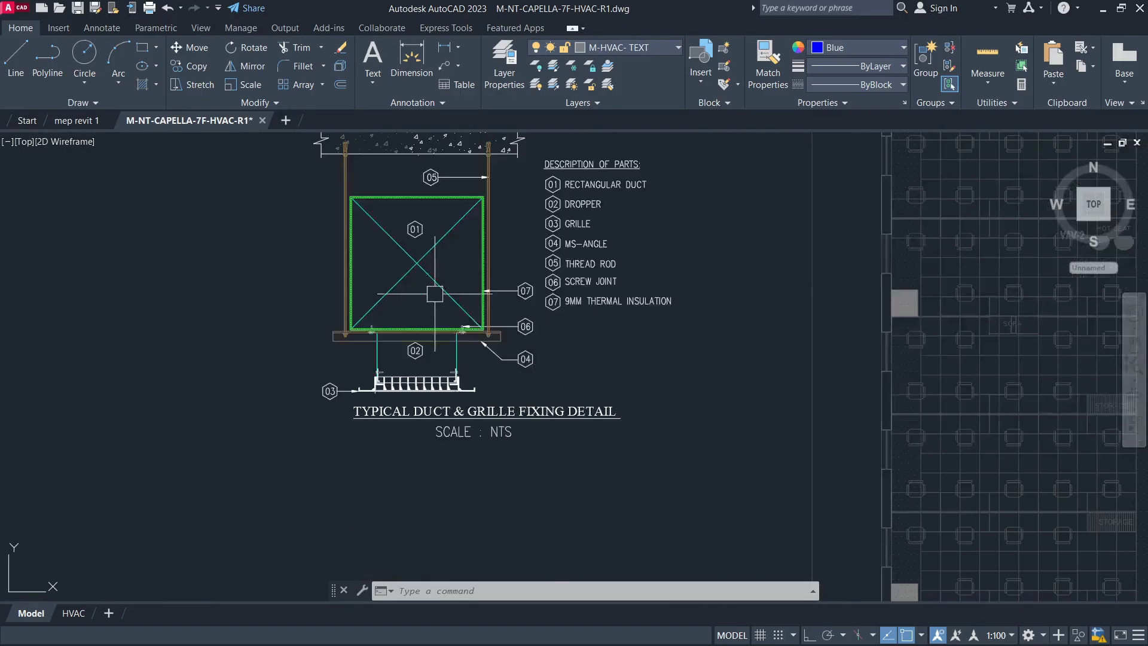
scroll(376, 449, "up", 2)
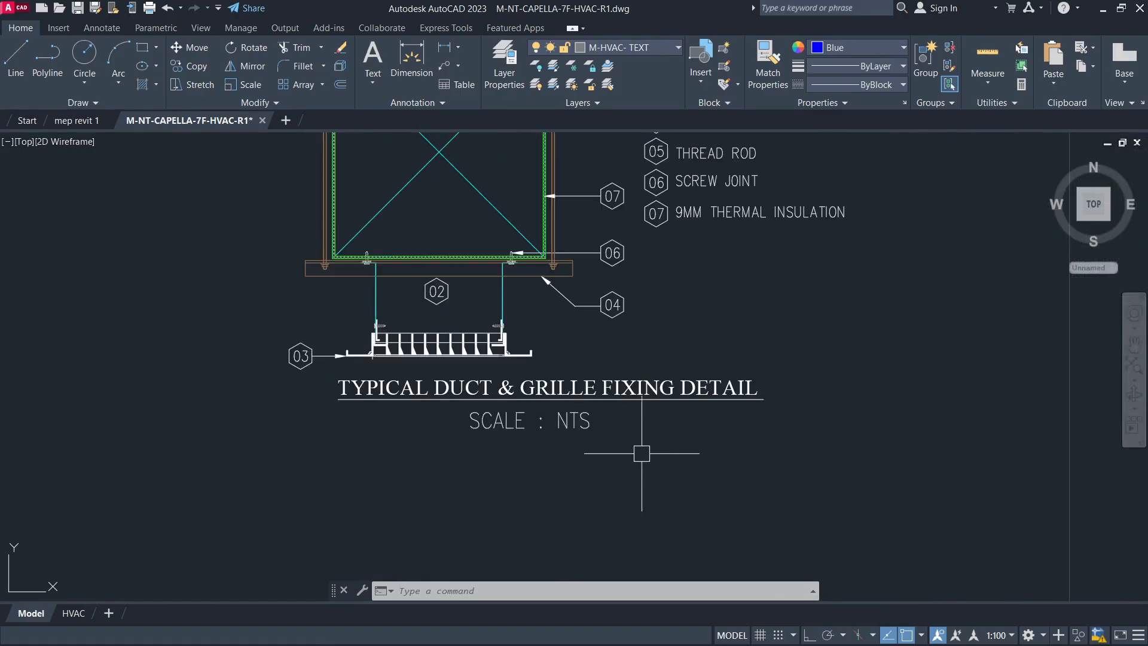
scroll(534, 497, "down", 4)
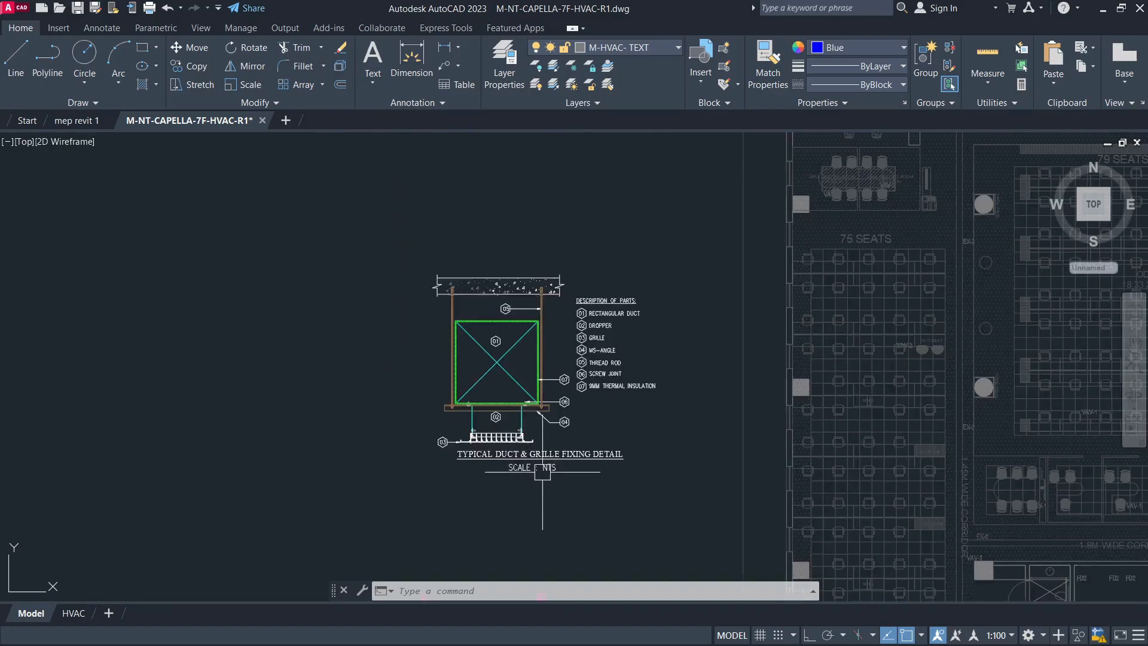
Read the HVAC legend beside the floor plan, including the duct, insulation, damper, diffuser and grille symbols
scroll(353, 452, "down", 6)
middle_click_drag(883, 424, 334, 383)
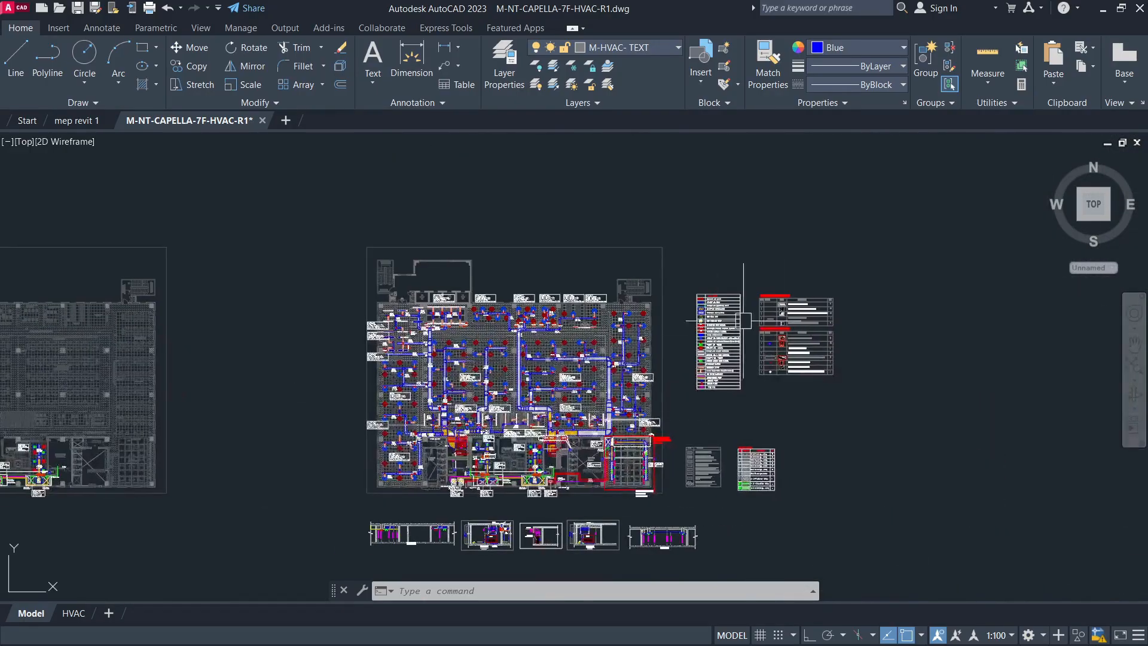
scroll(715, 329, "up", 6)
middle_click_drag(579, 351, 604, 304)
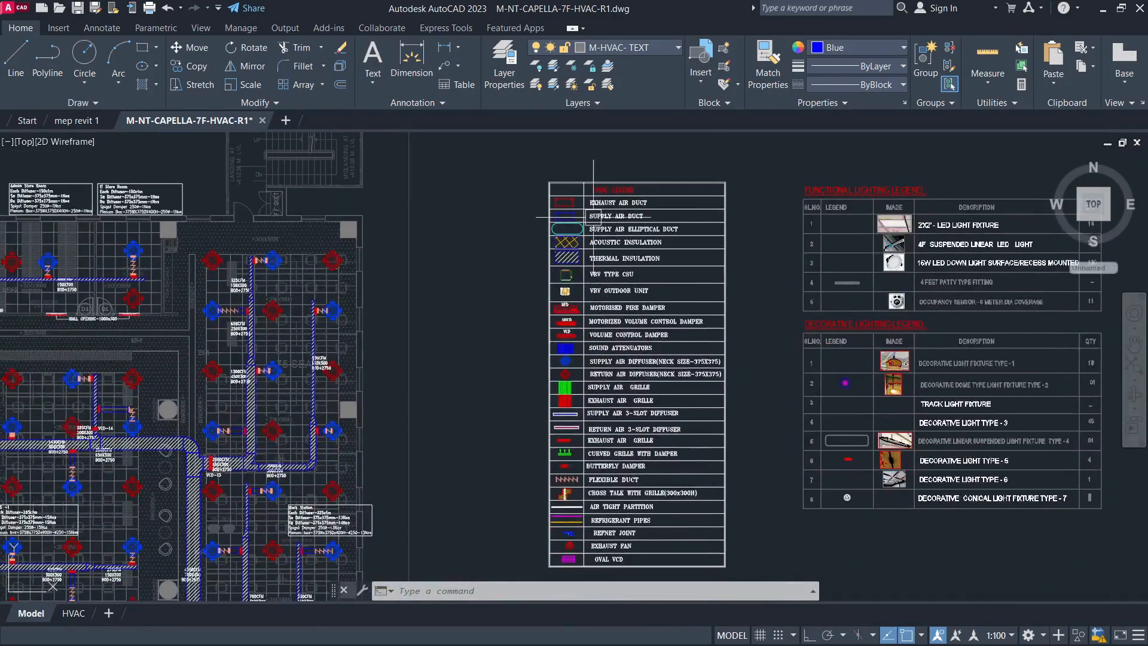
scroll(616, 185, "up", 5)
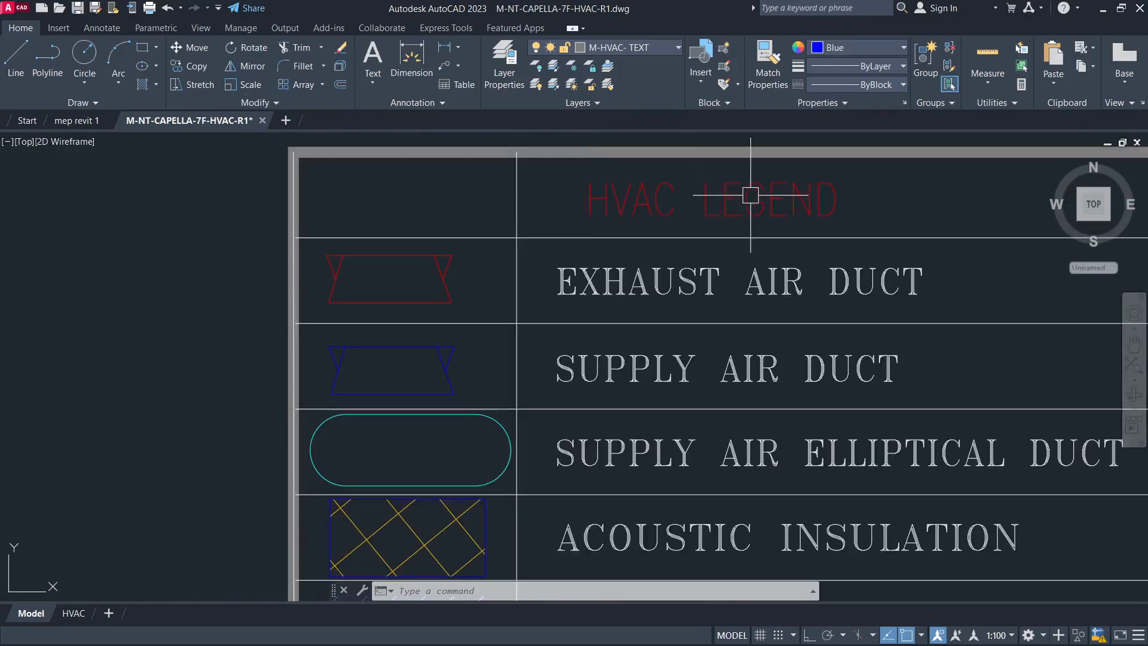
scroll(560, 225, "down", 8)
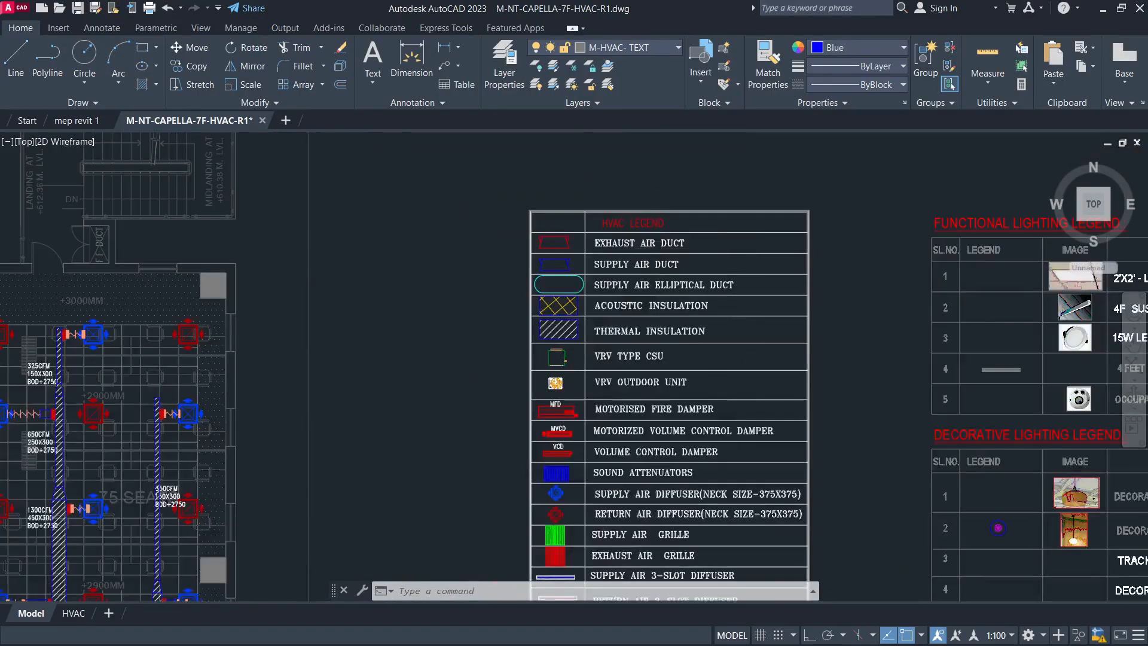
scroll(364, 364, "up", 5)
scroll(364, 364, "down", 3)
Recheck the insulated supply ducts, double side tapers and AHU plenum around VCD-16 and VCD-17 against the whole floor layout
scroll(411, 364, "up", 3)
scroll(485, 285, "up", 3)
scroll(473, 371, "down", 3)
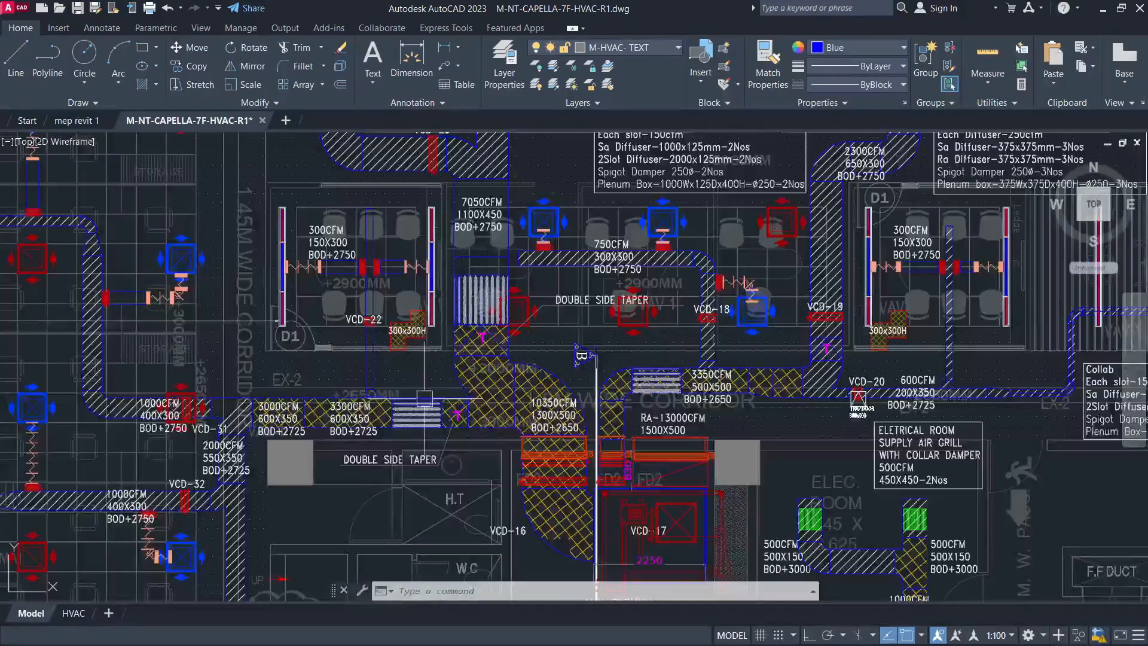
scroll(455, 458, "up", 2)
middle_click_drag(507, 440, 507, 341)
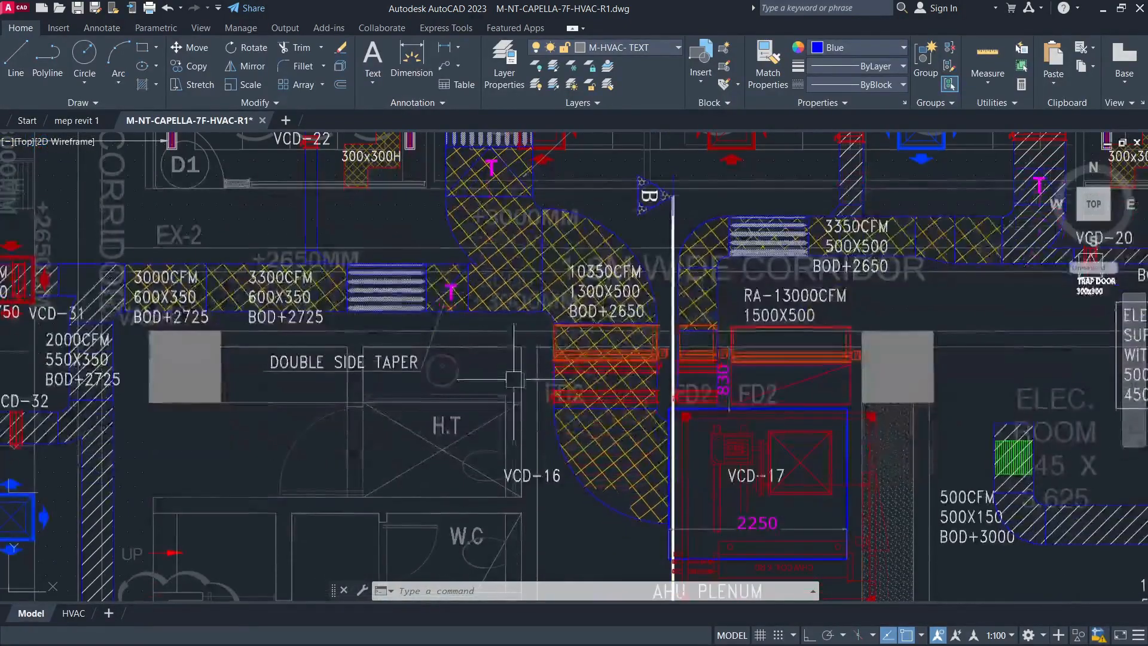
scroll(622, 390, "up", 2)
scroll(393, 435, "down", 13)
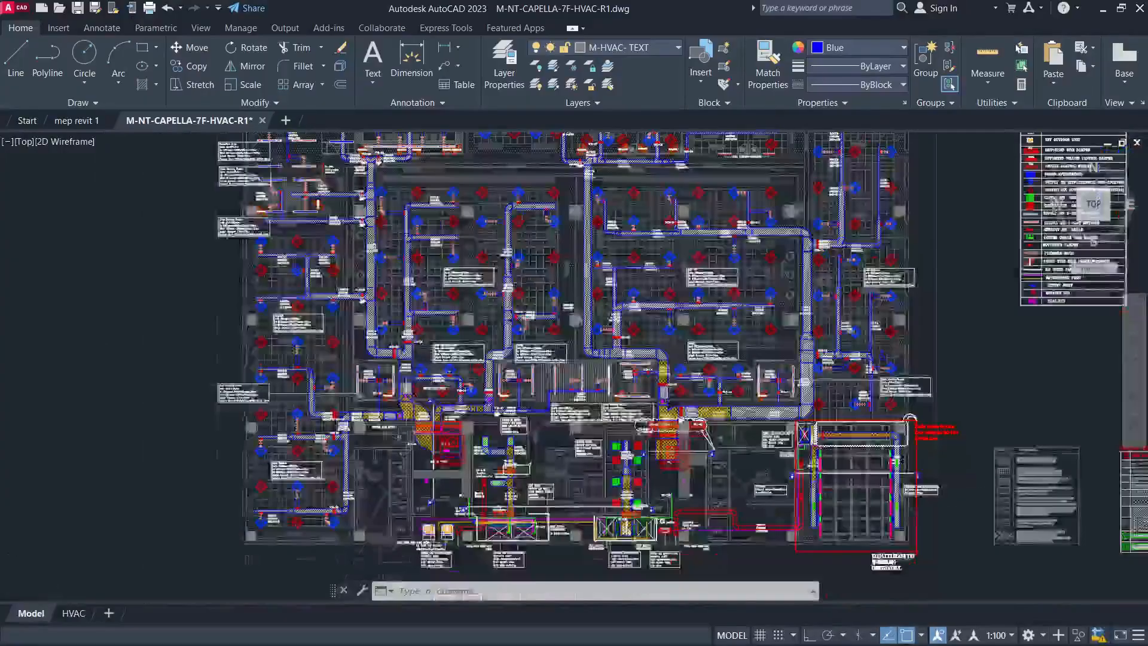
Inspect the VCD-23 and VCD-24 dampers on the insulated supply duct branches above the 7050CFM duct
scroll(665, 339, "up", 4)
scroll(615, 339, "up", 4)
scroll(614, 340, "down", 7)
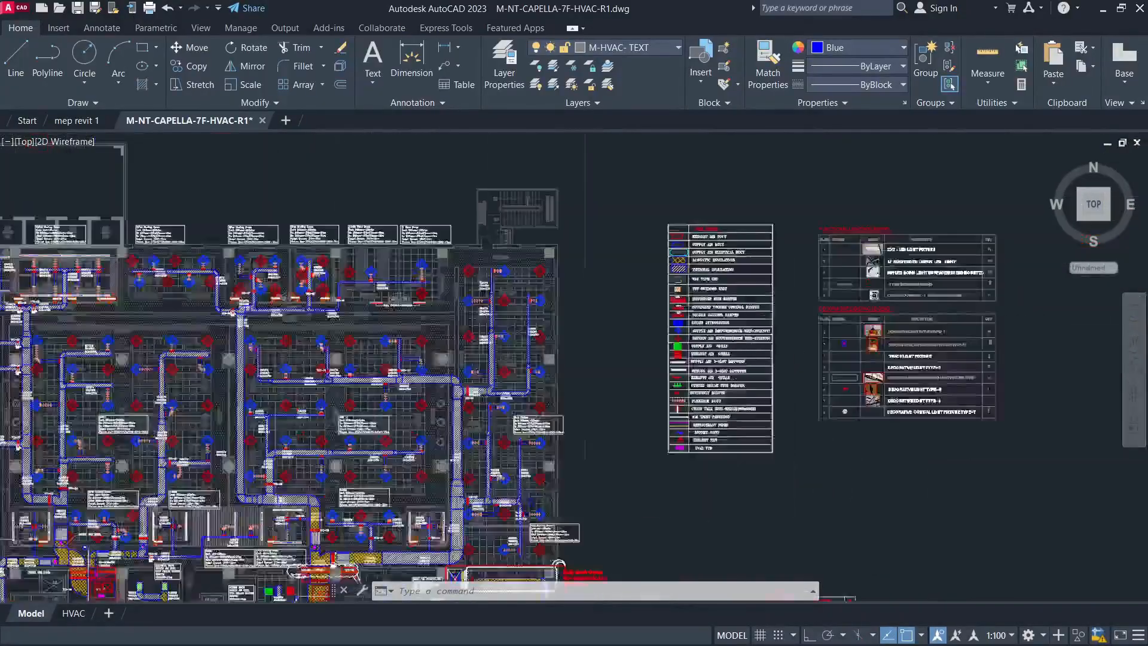
scroll(615, 339, "up", 10)
scroll(507, 419, "up", 2)
scroll(507, 351, "down", 4)
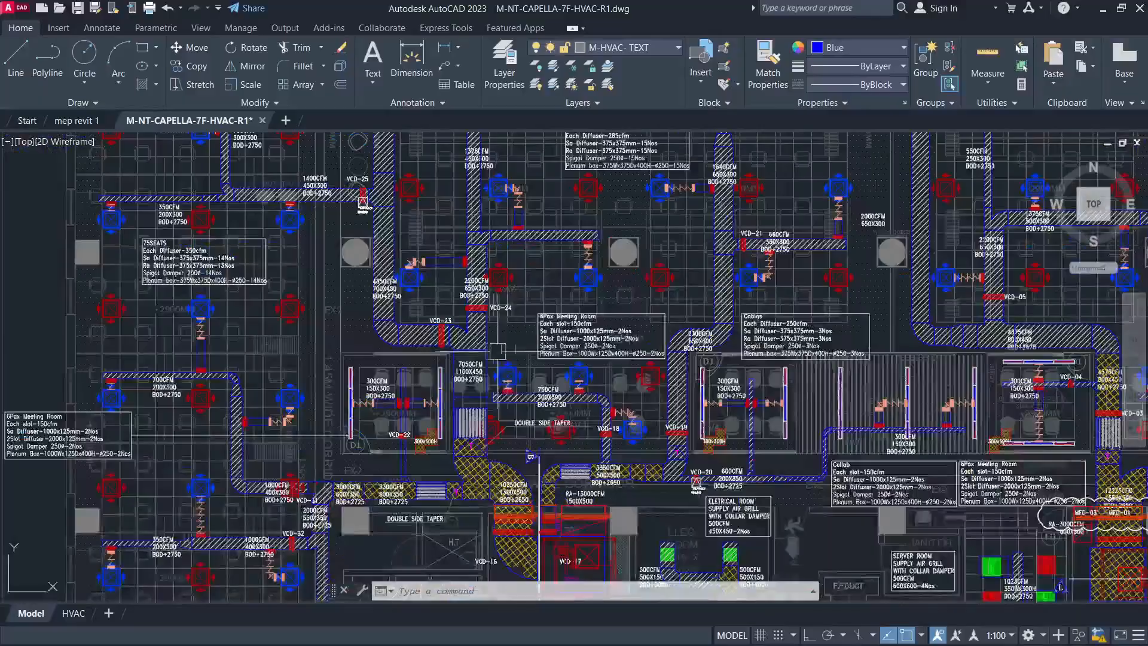
scroll(459, 343, "up", 6)
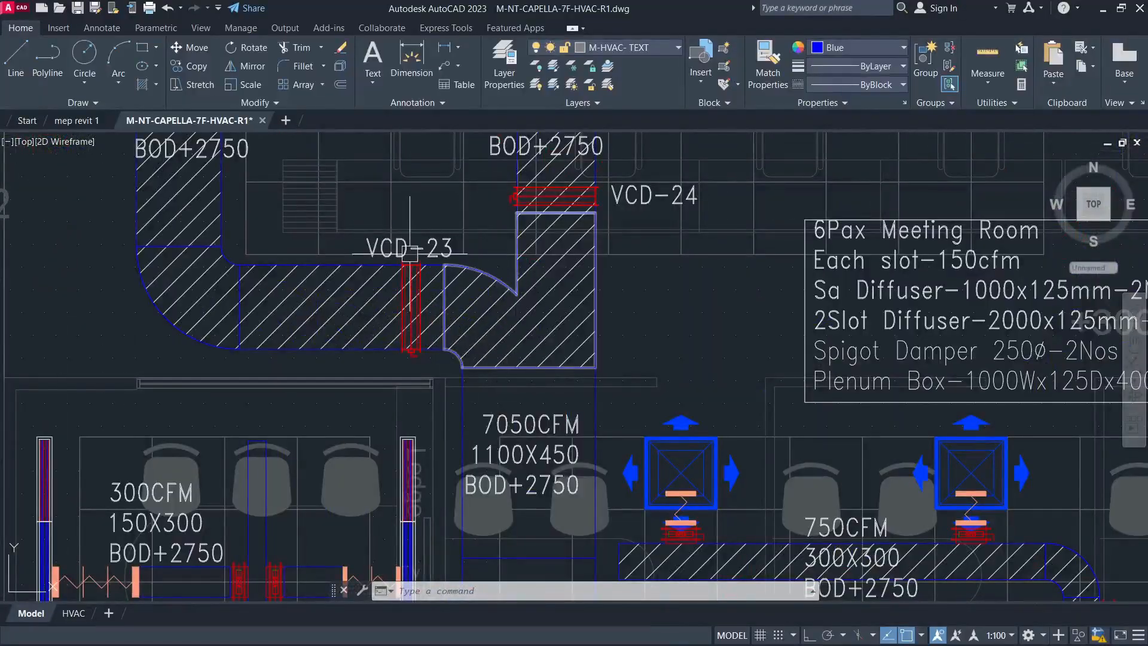
scroll(413, 253, "up", 5)
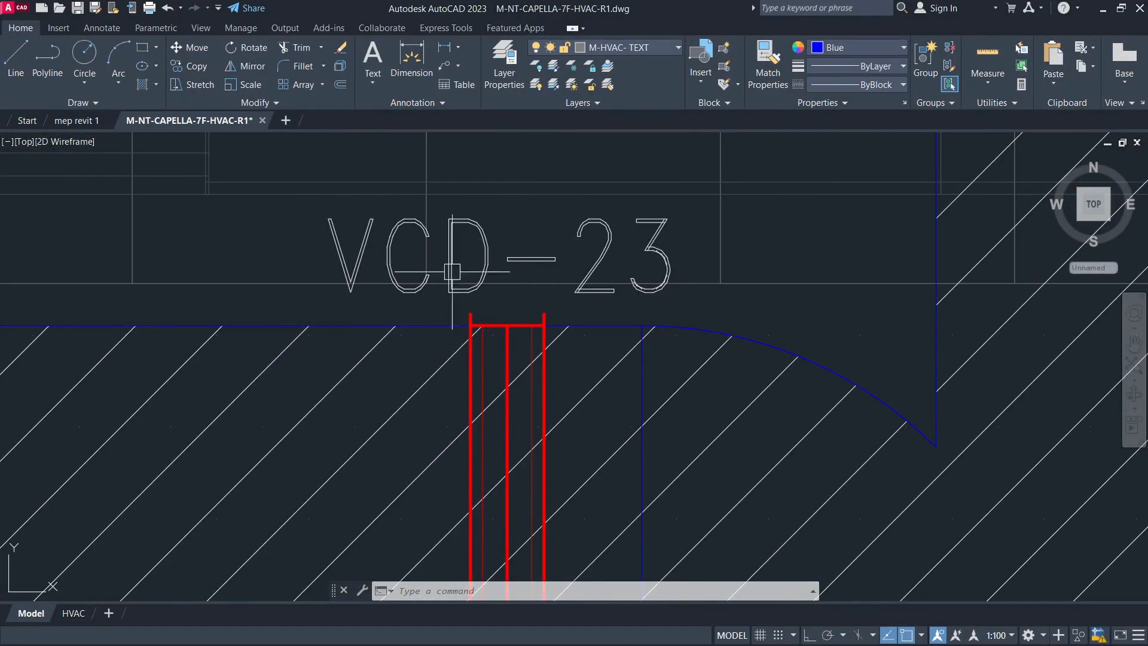
Find the VCD symbol in the HVAC legend and read its description alongside the MFD and MVCD entries
scroll(512, 248, "down", 10)
scroll(612, 275, "down", 2)
mouse_move(948, 145)
middle_mouse_down()
mouse_move(466, 204)
mouse_move(459, 289)
middle_mouse_up()
scroll(523, 217, "up", 2)
scroll(525, 311, "down", 1)
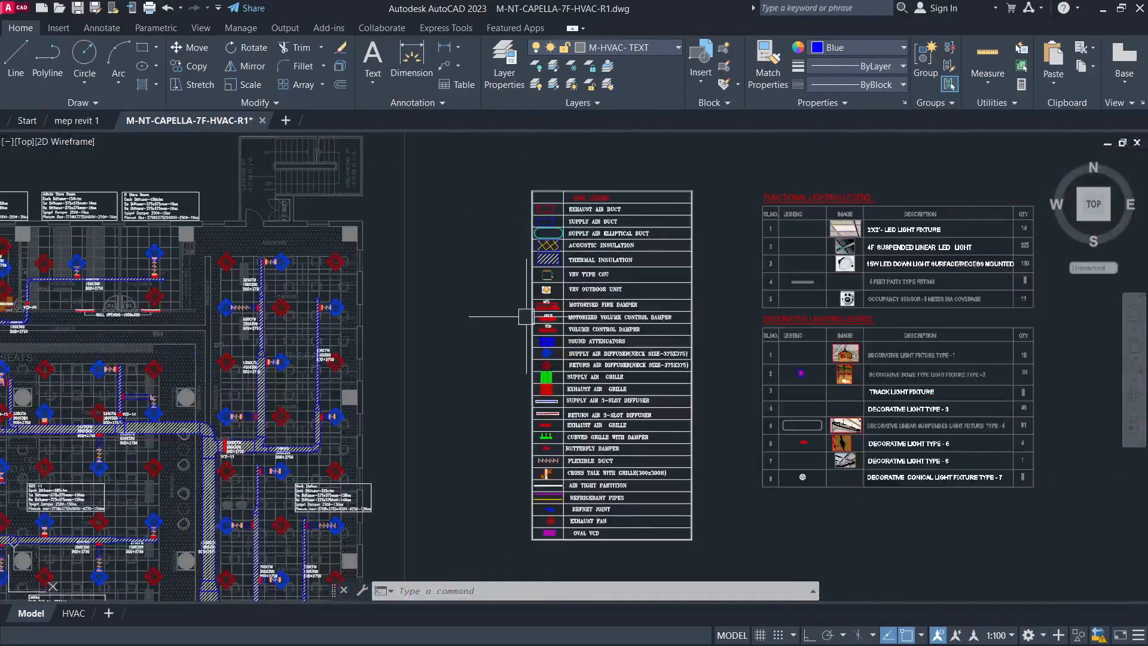
scroll(525, 309, "up", 5)
scroll(529, 261, "up", 2)
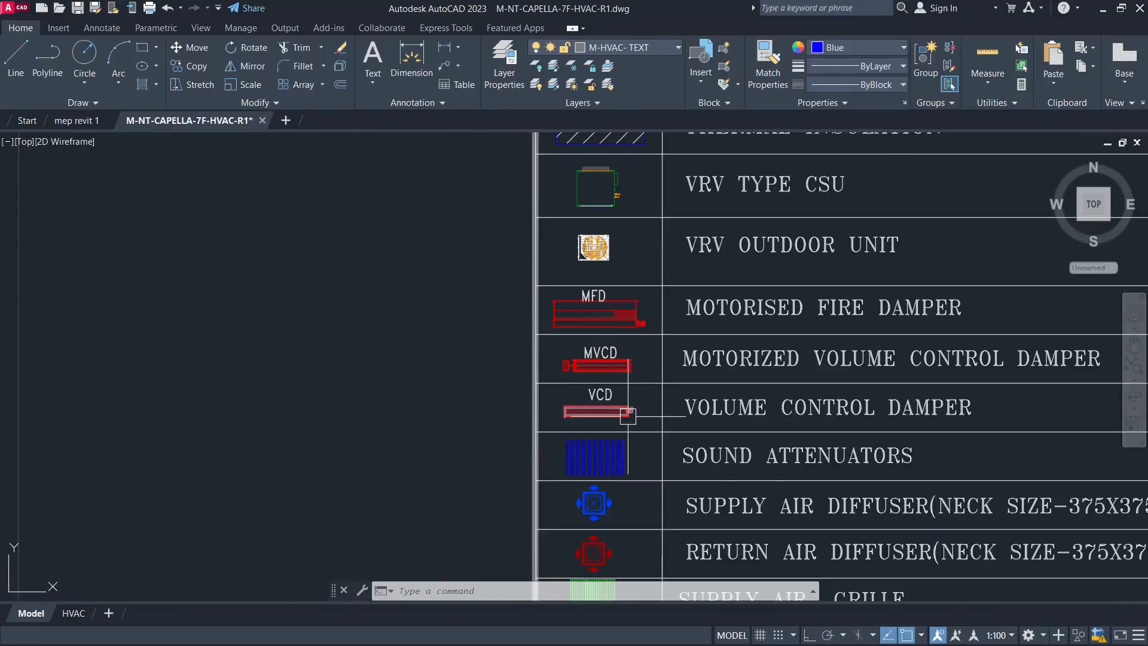
scroll(628, 415, "up", 4)
scroll(278, 351, "down", 2)
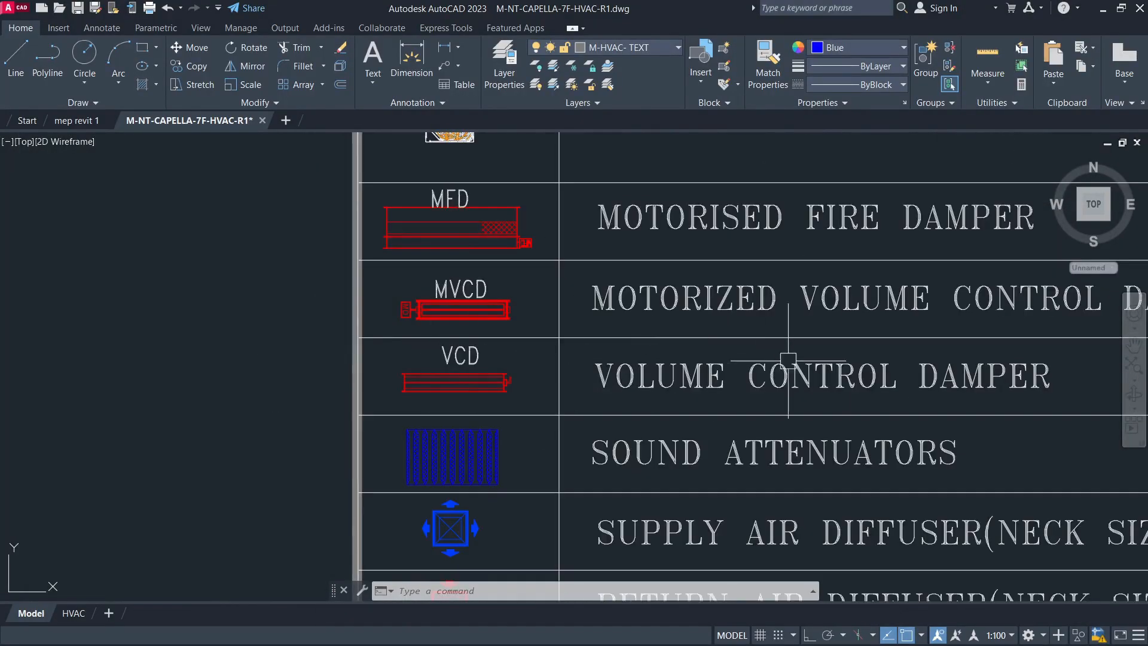
middle_click_drag(759, 361, 566, 363)
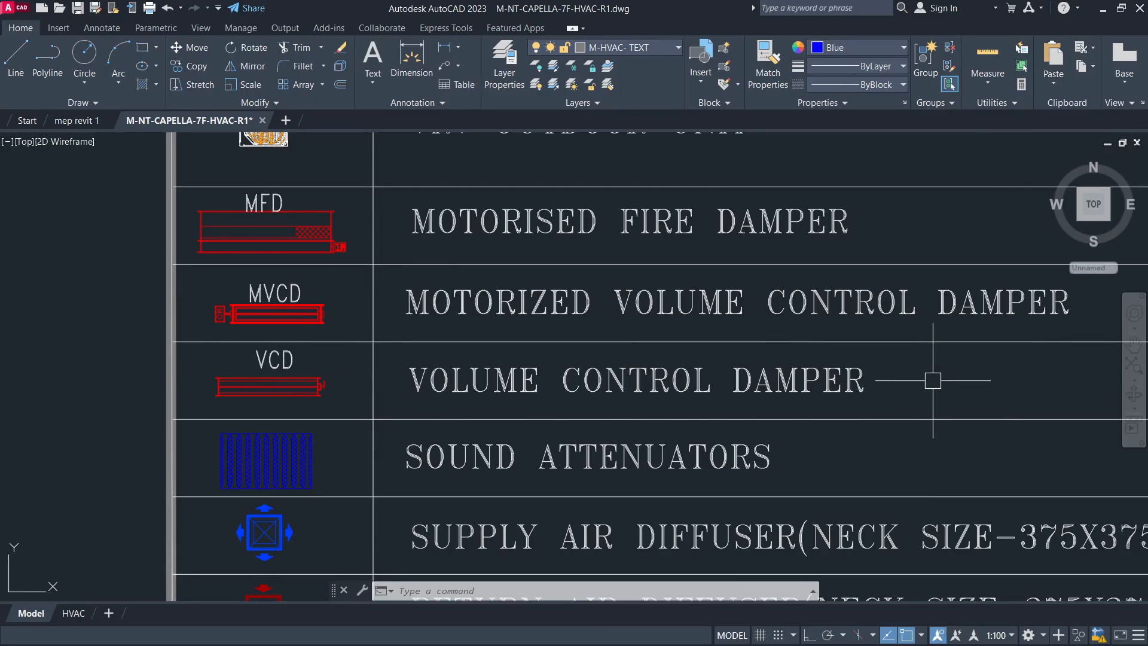
Read the full HVAC legend, from the duct and insulation symbols down to the refrigerant pipes, exhaust fan and oval VCD
scroll(590, 372, "down", 7)
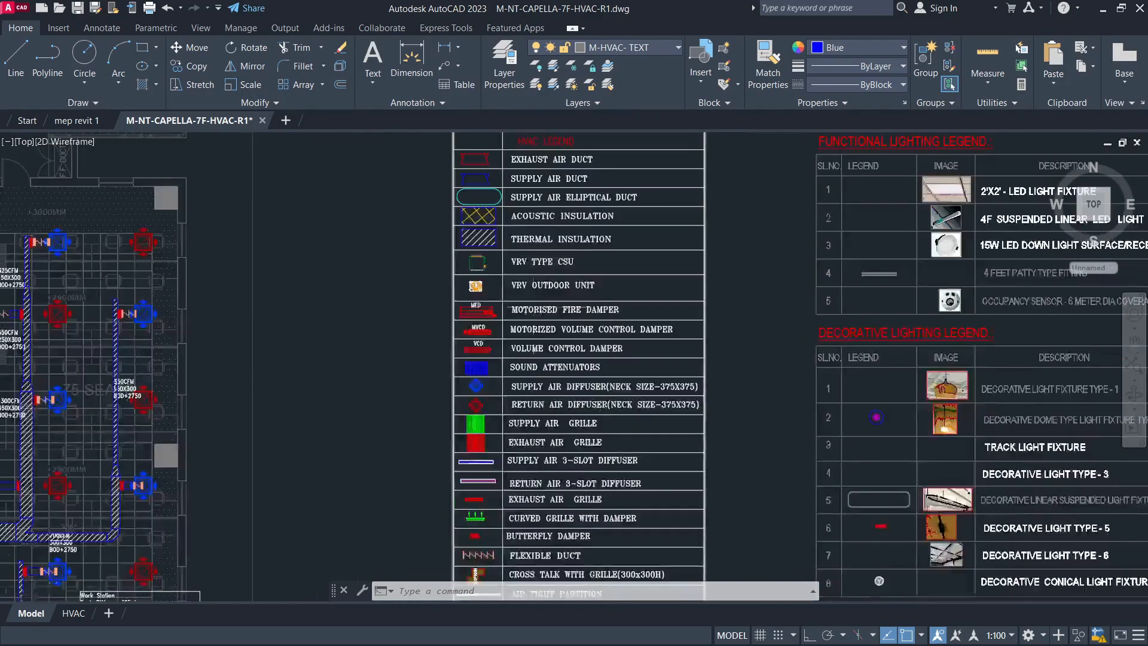
scroll(529, 546, "up", 6)
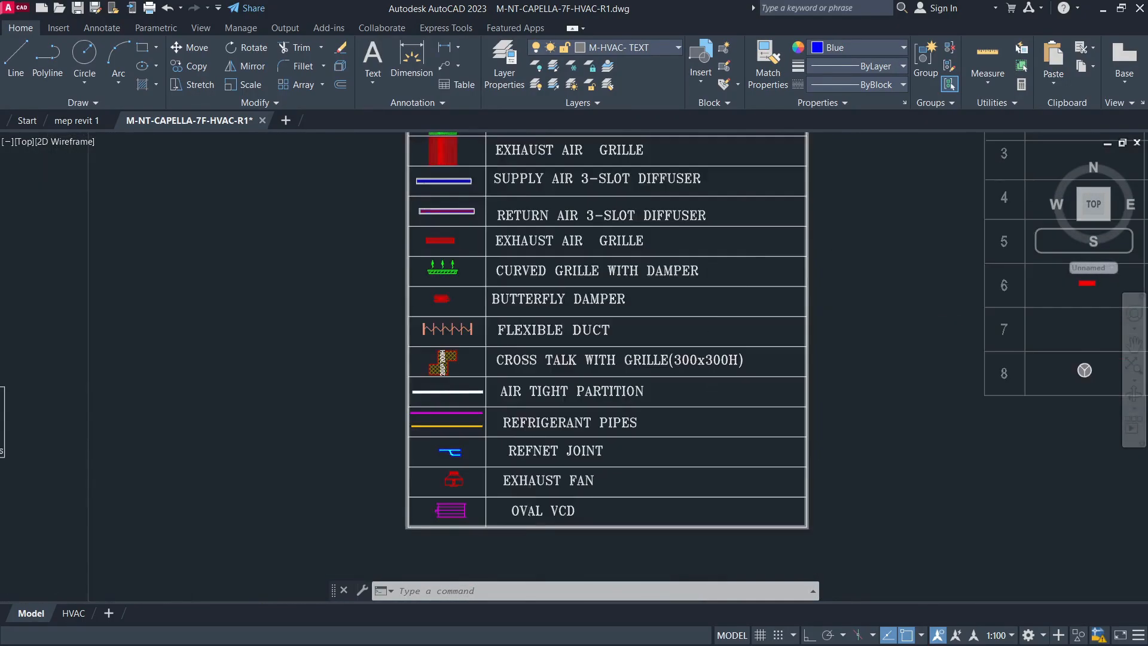
middle_click_drag(529, 537, 485, 533)
scroll(485, 533, "down", 3)
scroll(473, 269, "down", 1)
middle_click_drag(451, 248, 505, 435)
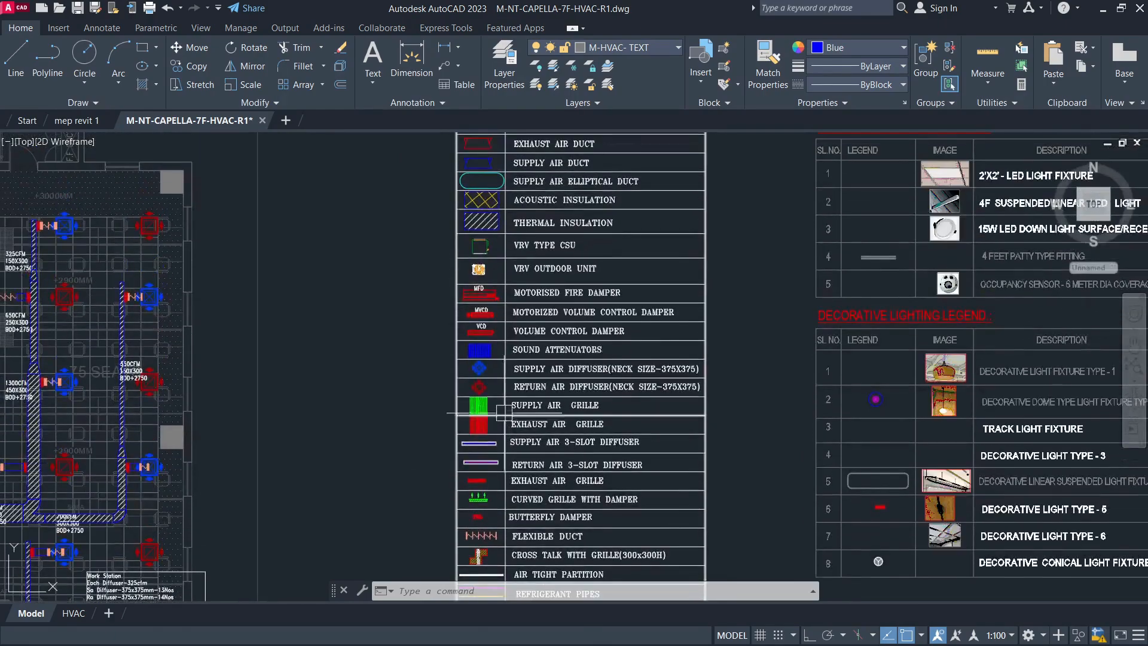
scroll(508, 299, "down", 3)
scroll(508, 295, "up", 1)
scroll(486, 294, "up", 4)
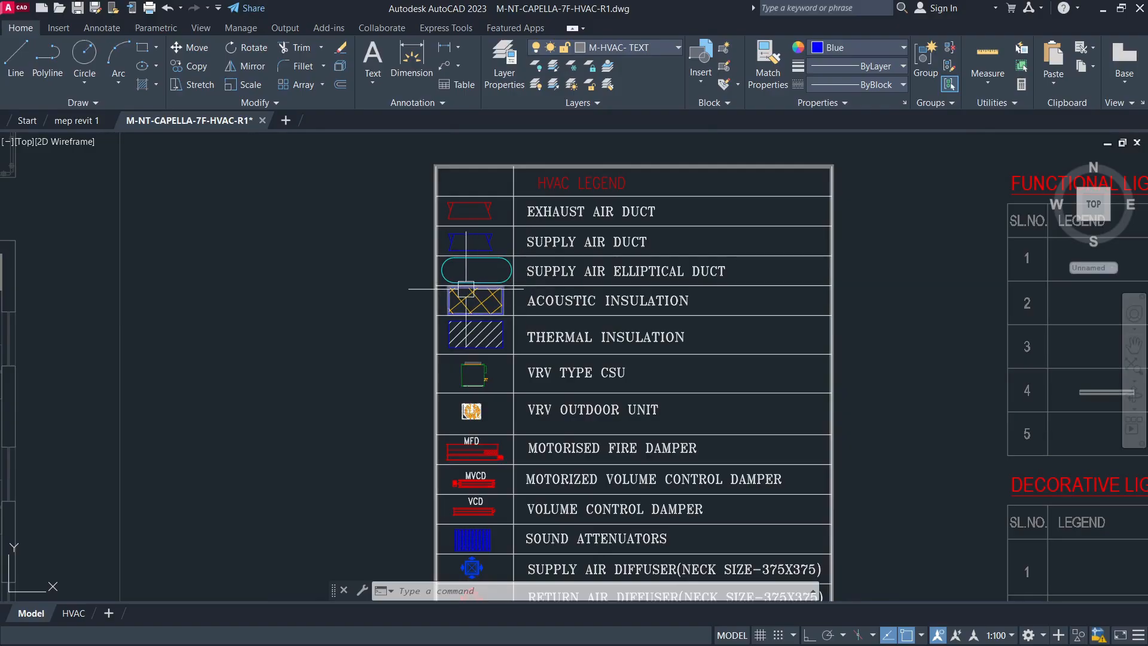
scroll(544, 257, "down", 2)
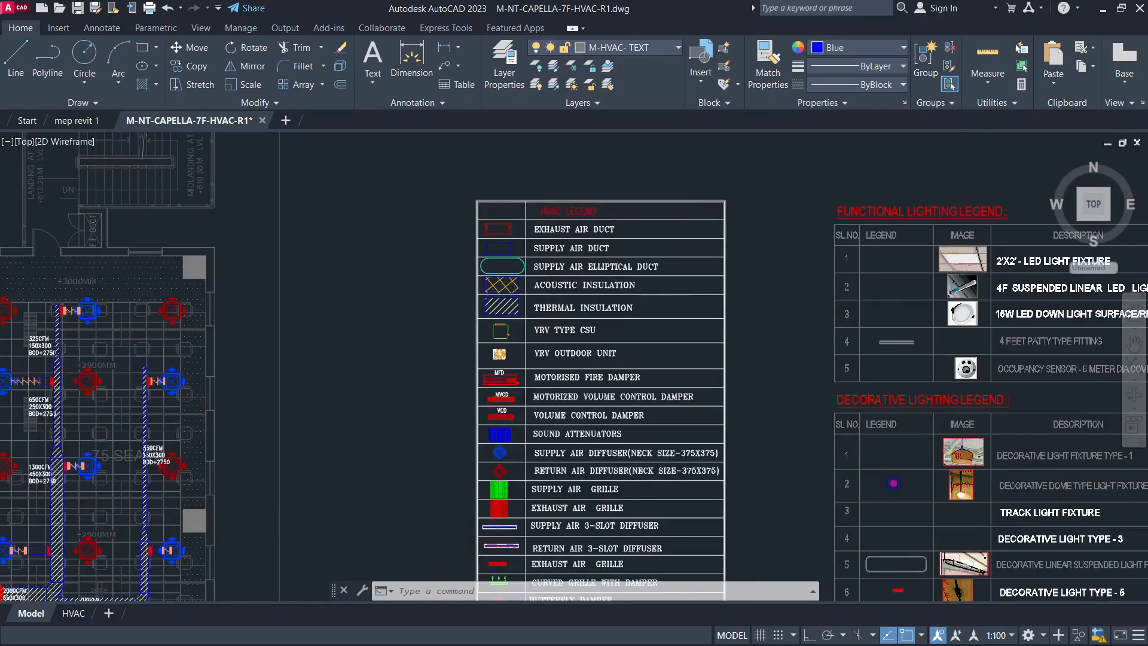
scroll(680, 227, "down", 4)
scroll(648, 318, "up", 2)
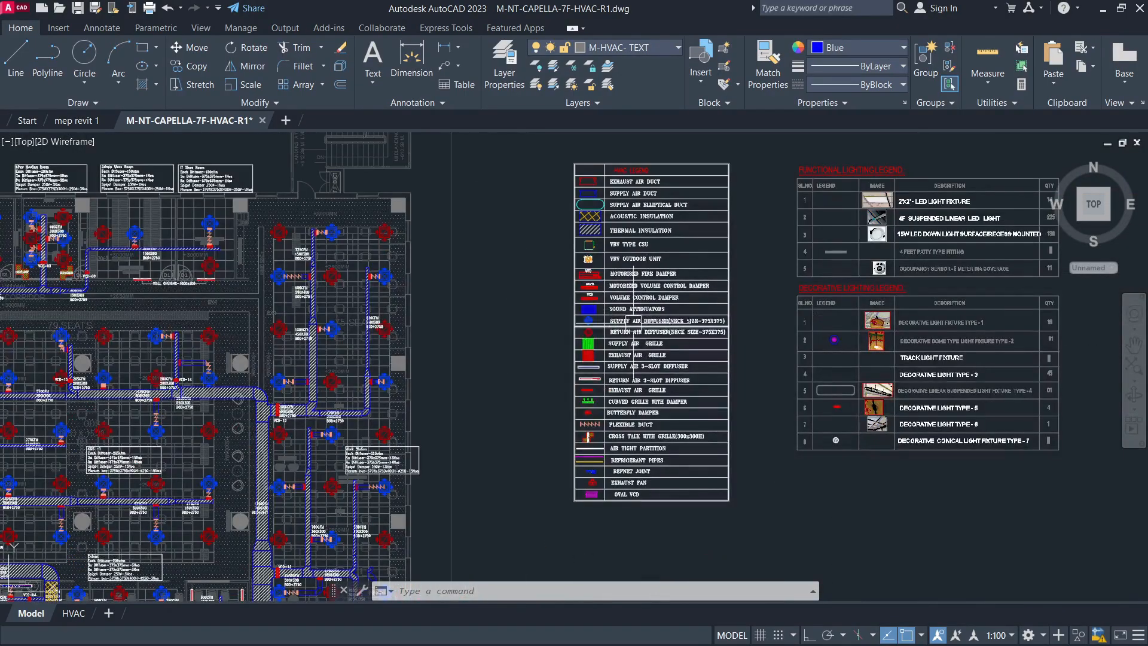
middle_click_drag(524, 301, 526, 320)
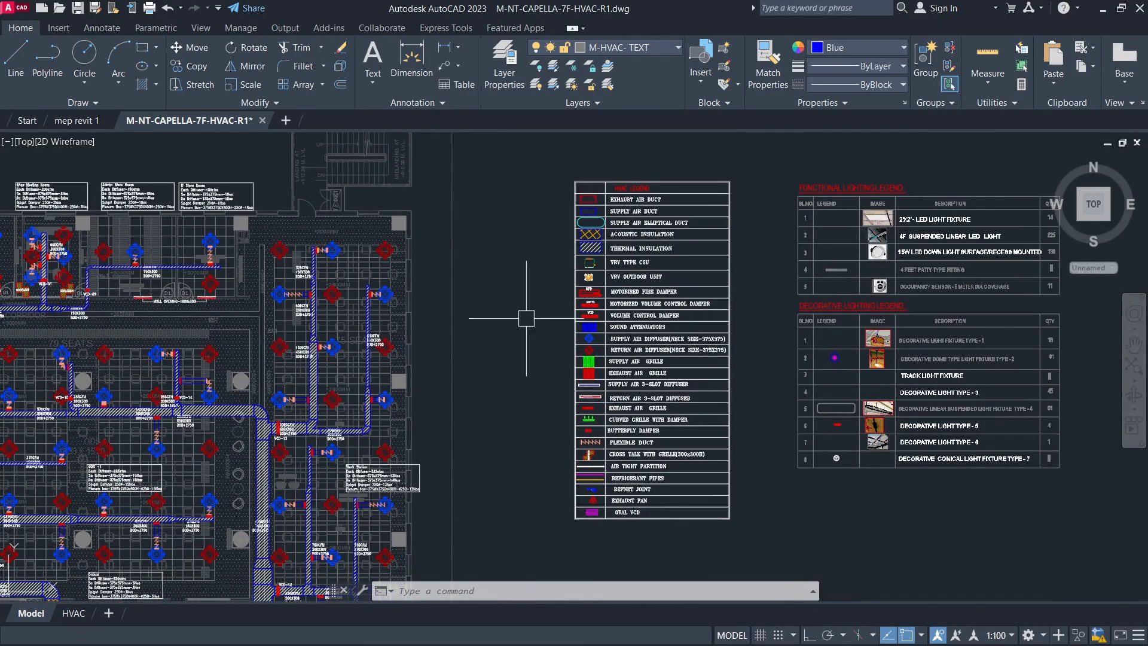
Read the Functional Lighting Legend and Decorative Lighting Legend beside the HVAC legend, including the fixture descriptions and quantities
scroll(487, 213, "up", 5)
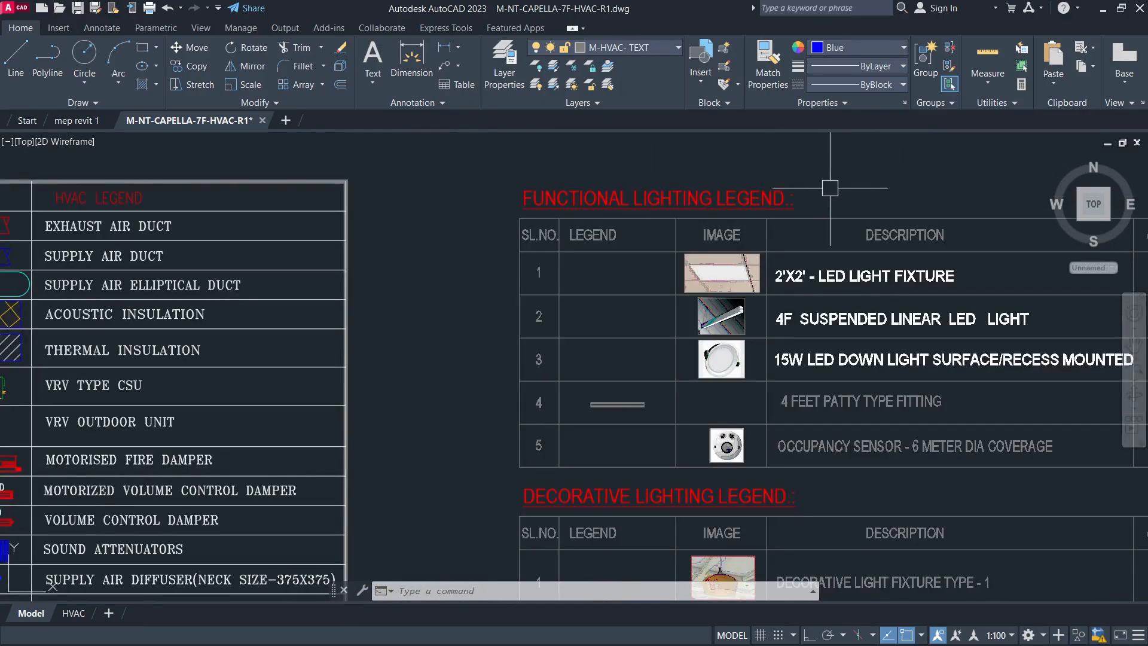
mouse_move(841, 184)
middle_mouse_down()
mouse_move(720, 205)
mouse_move(654, 200)
middle_mouse_up()
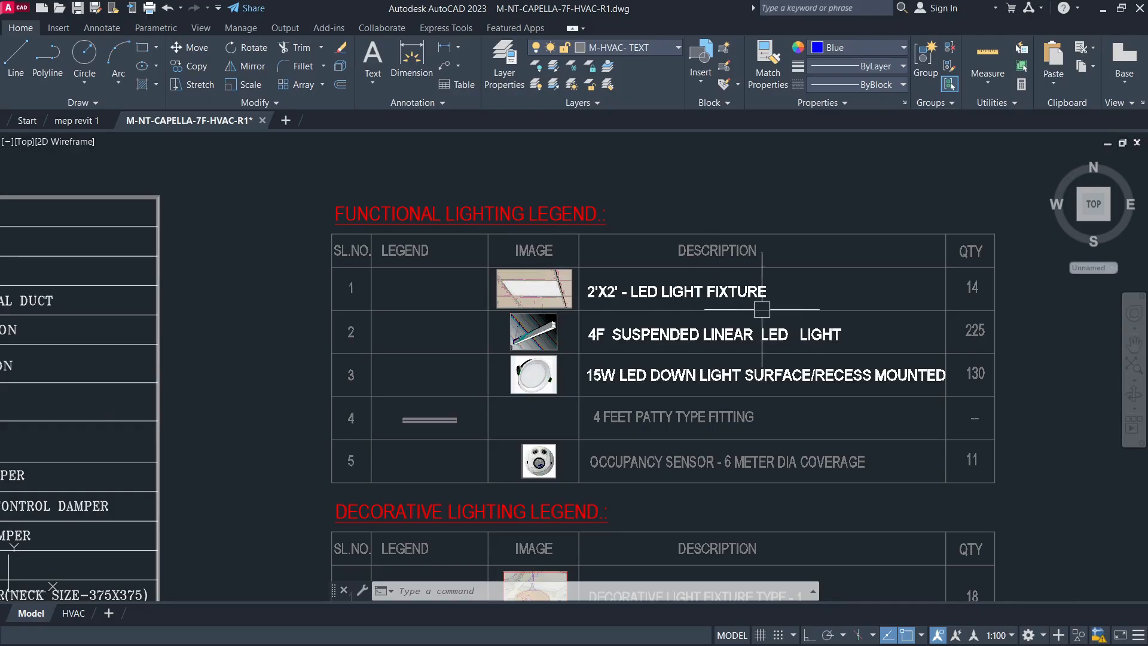
scroll(643, 242, "down", 4)
scroll(562, 382, "up", 4)
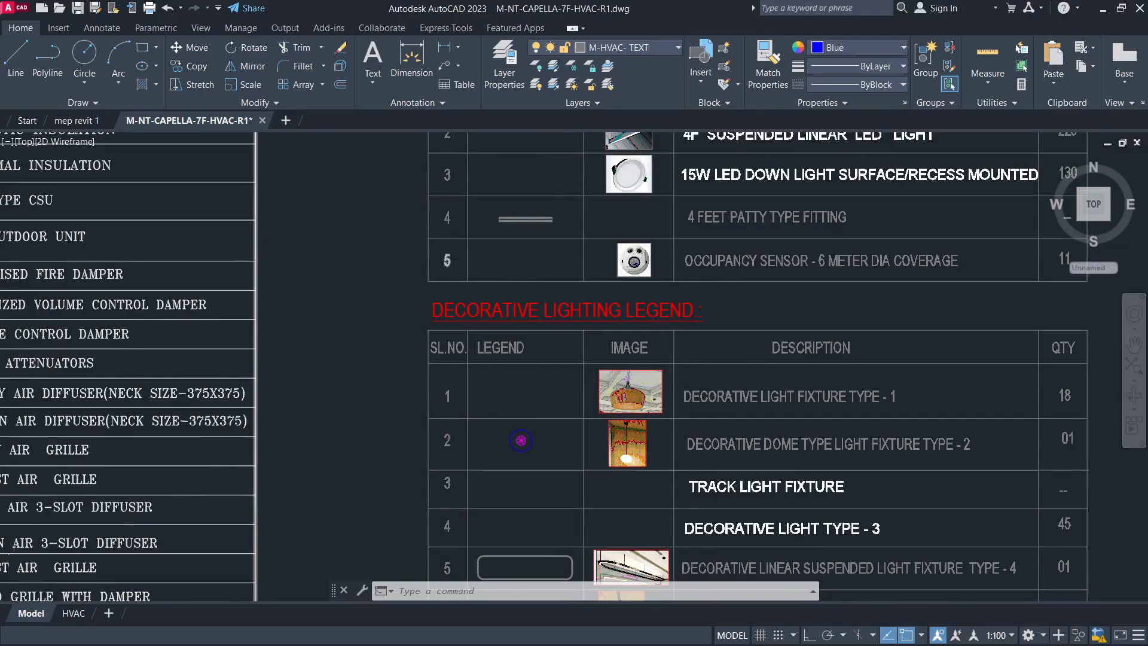
scroll(431, 339, "down", 4)
scroll(432, 338, "up", 7)
scroll(744, 367, "down", 9)
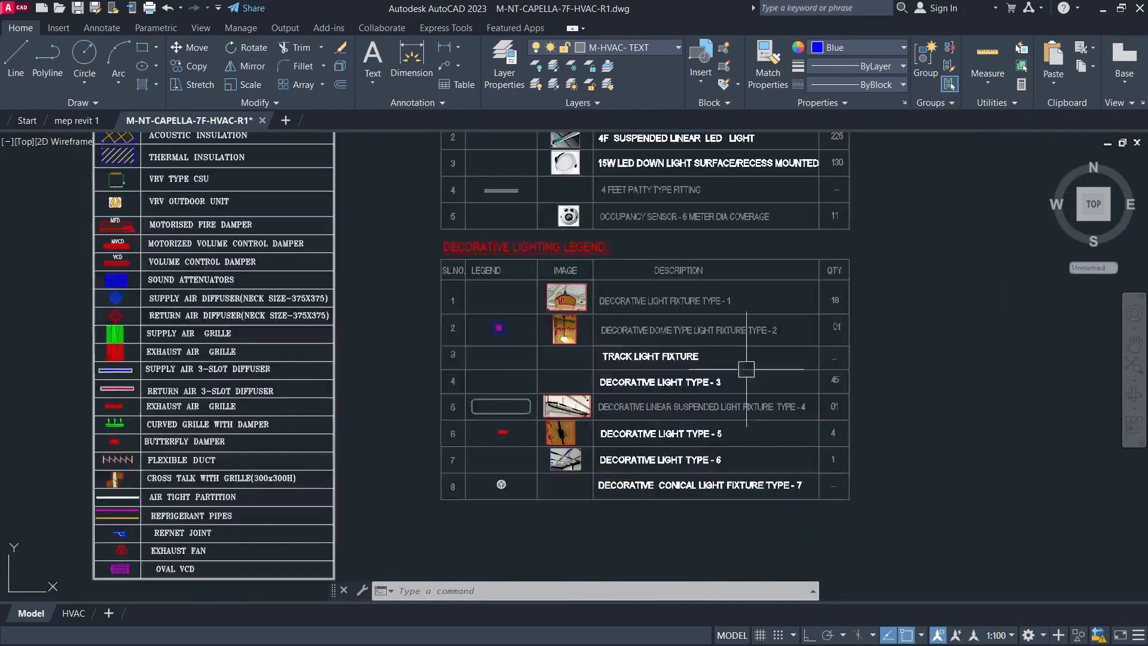
left_click(860, 463)
left_click(623, 240)
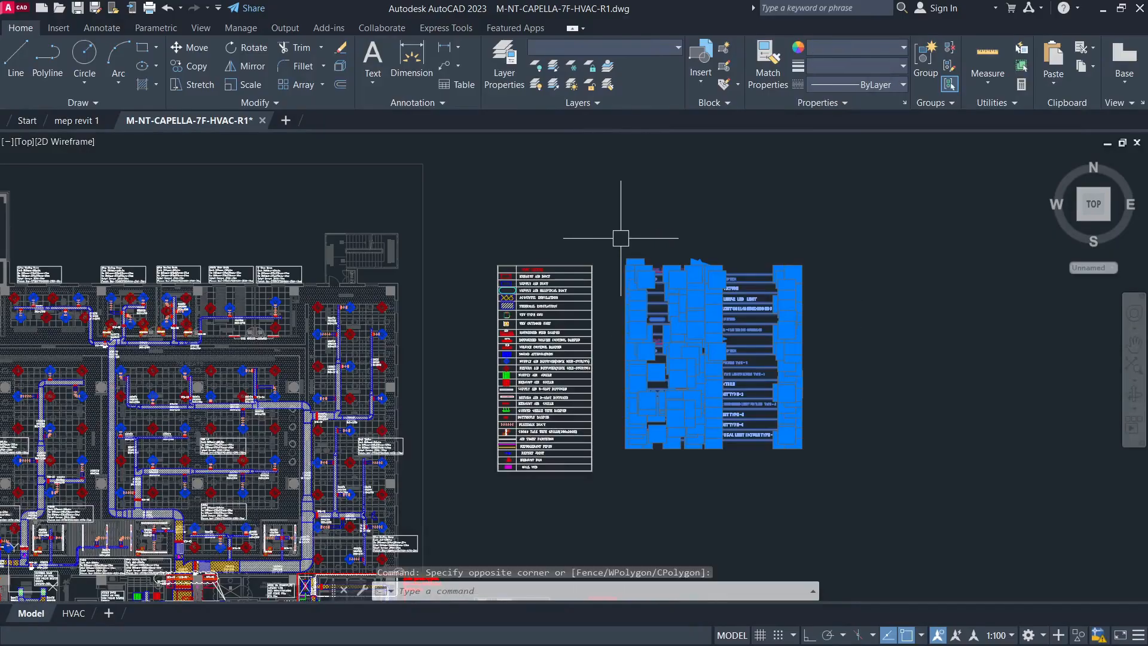
key("Escape")
double_click(616, 211)
key("Escape")
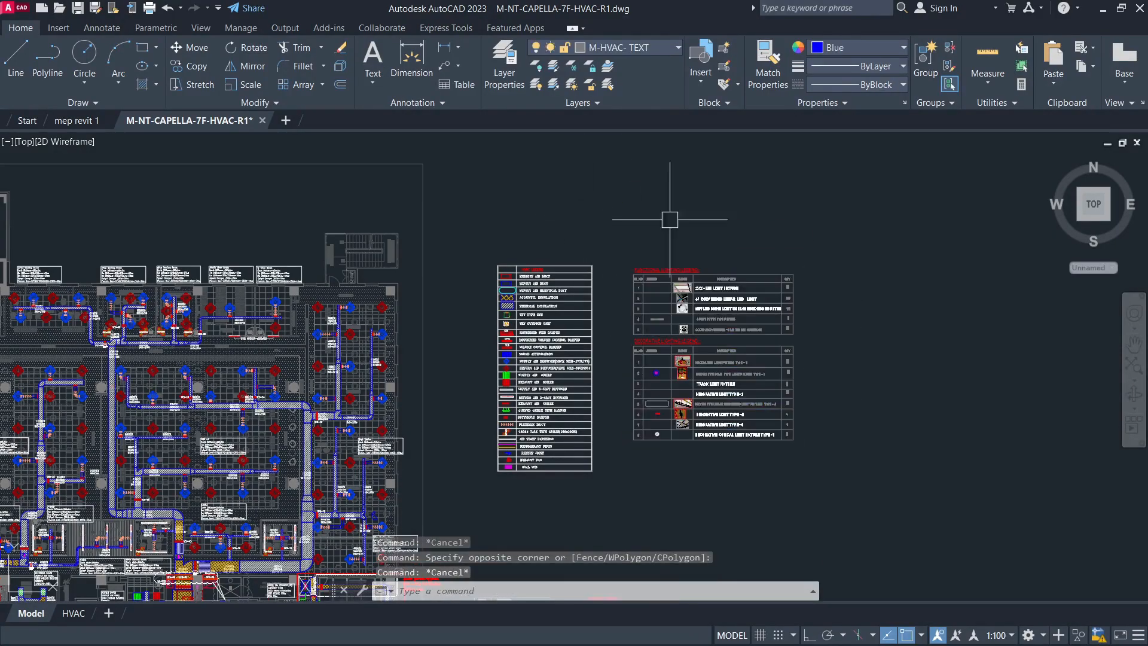
key("Escape")
View the whole drawing with both floor plans, the sections, the legends and the fixing detail
scroll(687, 235, "down", 6)
scroll(516, 313, "up", 2)
scroll(517, 312, "up", 4)
middle_click(508, 308)
middle_click(508, 308)
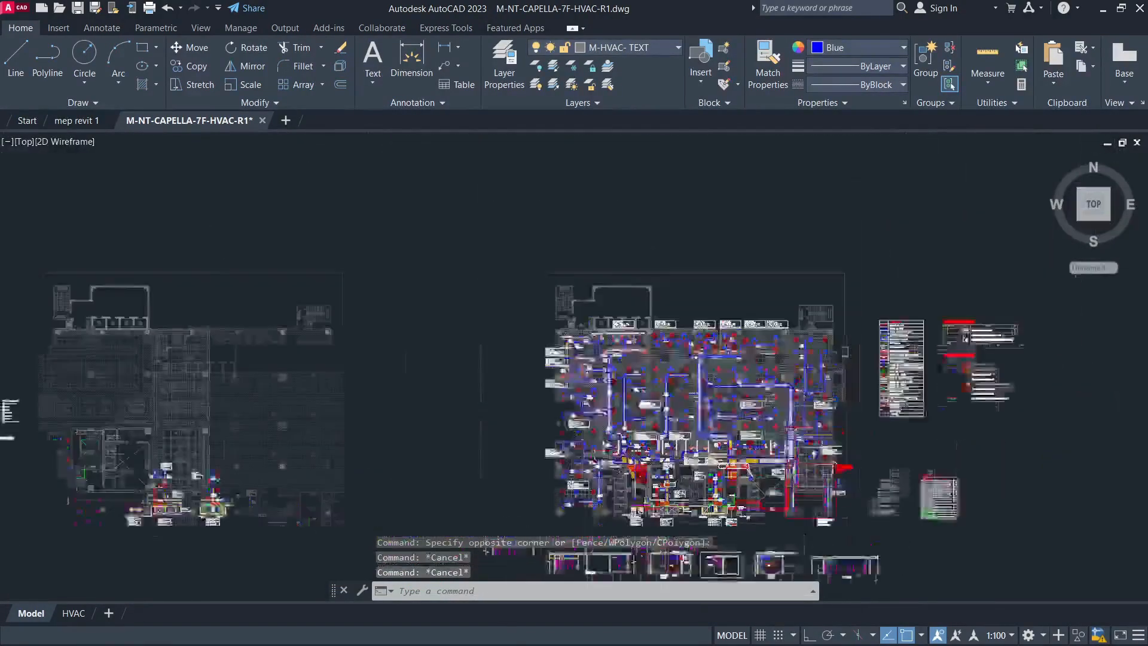
middle_click_drag(478, 297, 451, 235)
key("Escape")
key("Escape")
key("Escape")
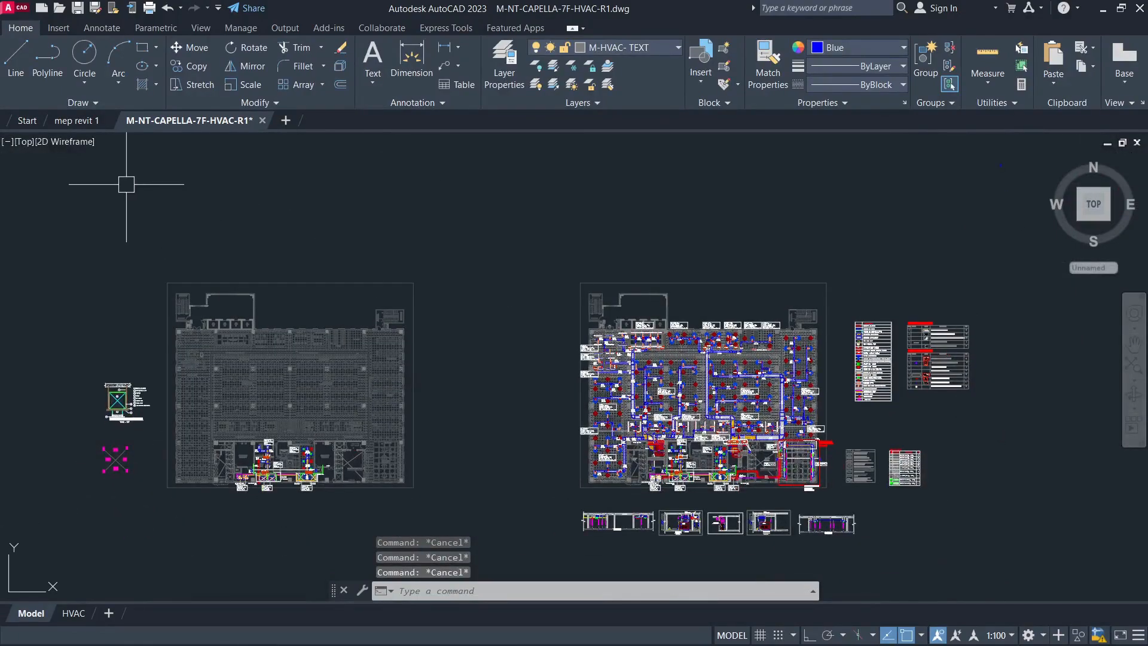
Switch to the mep revit 1 drawing and view its entire floor layout and legend
left_click(76, 124)
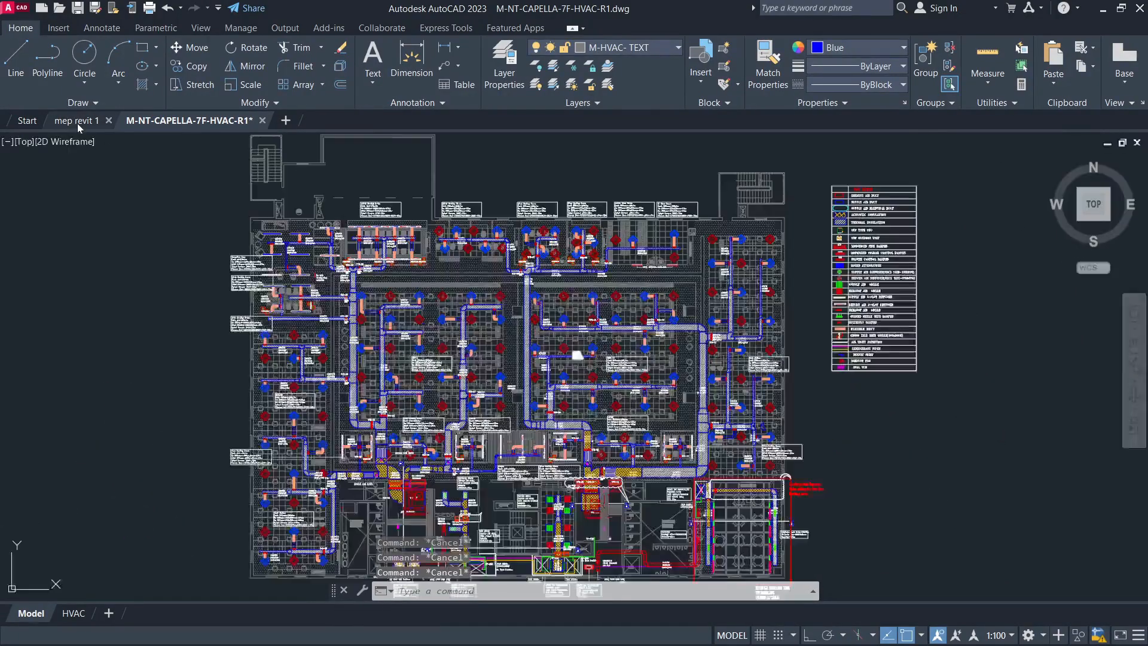
scroll(696, 296, "down", 2)
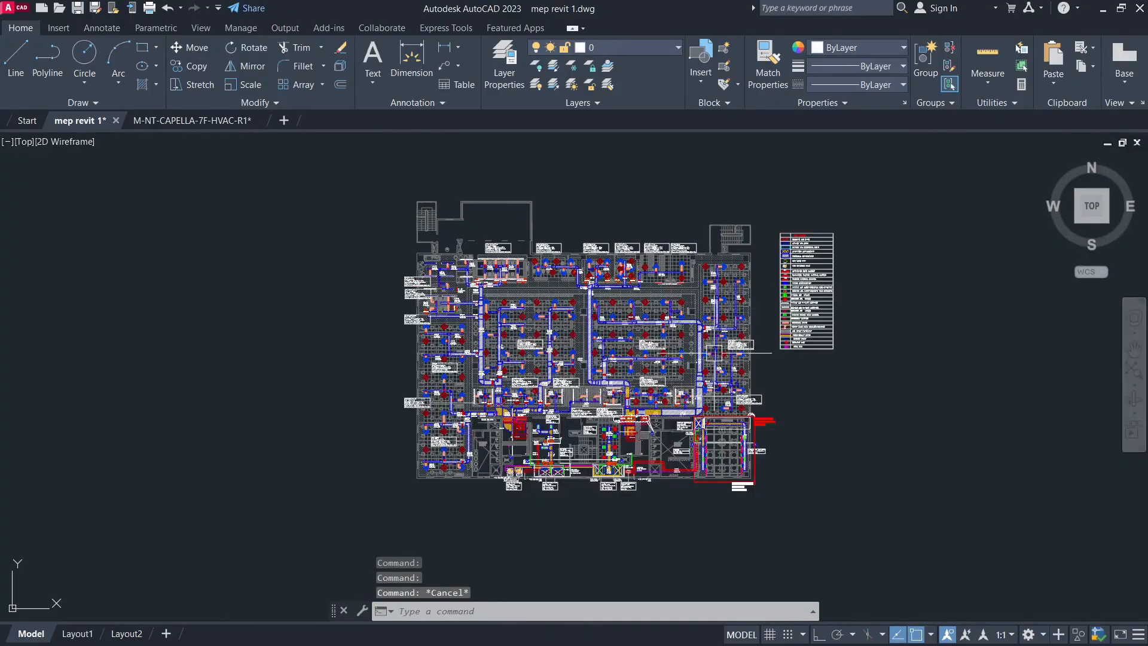
middle_click(714, 353)
middle_click(714, 352)
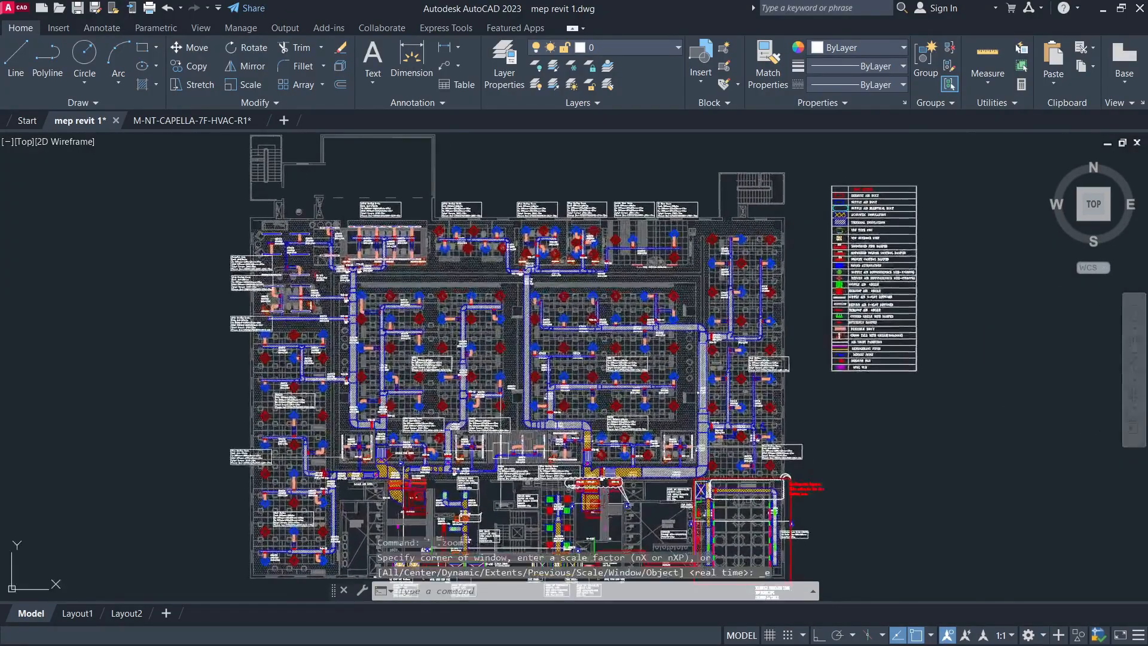
middle_click_drag(501, 452, 553, 361)
key("Escape")
key("Escape")
scroll(448, 358, "down", 4)
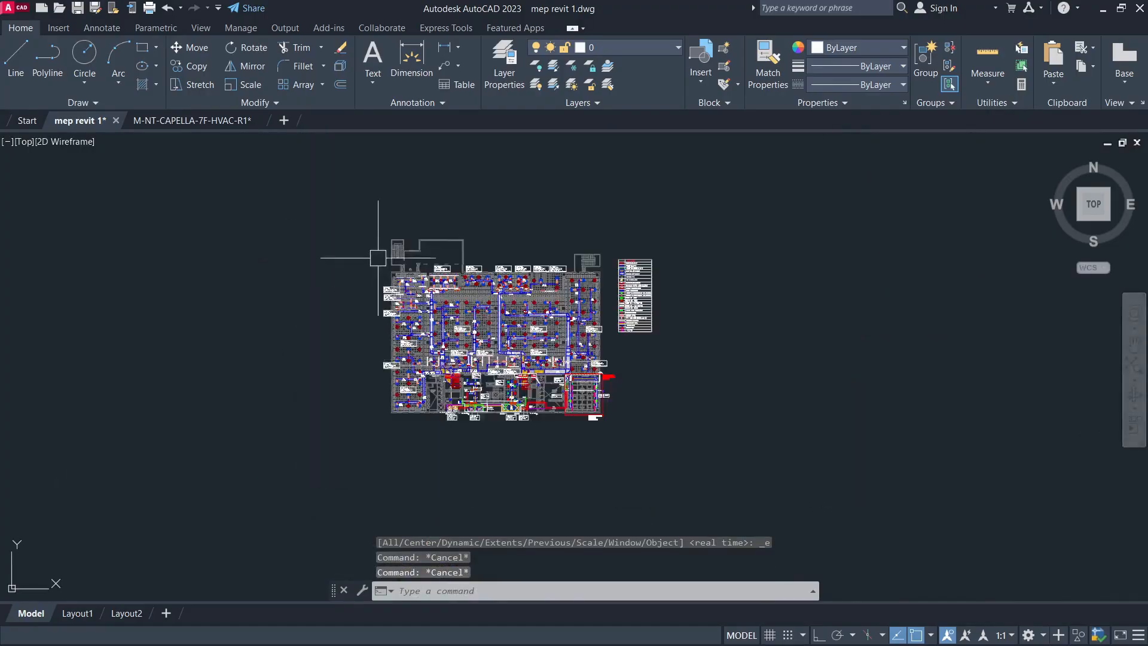
Examine the duct layout in the mep revit 1 drawing and read the damper, diffuser and grille entries in its HVAC legend
scroll(441, 338, "up", 2)
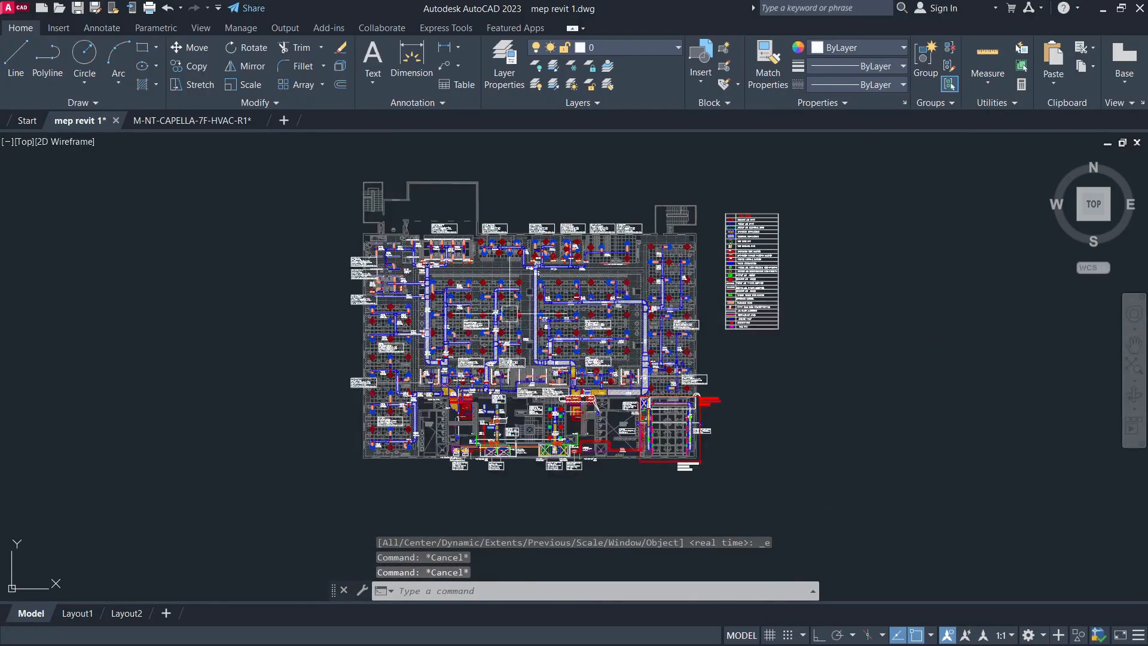
scroll(765, 251, "up", 5)
scroll(809, 274, "down", 3)
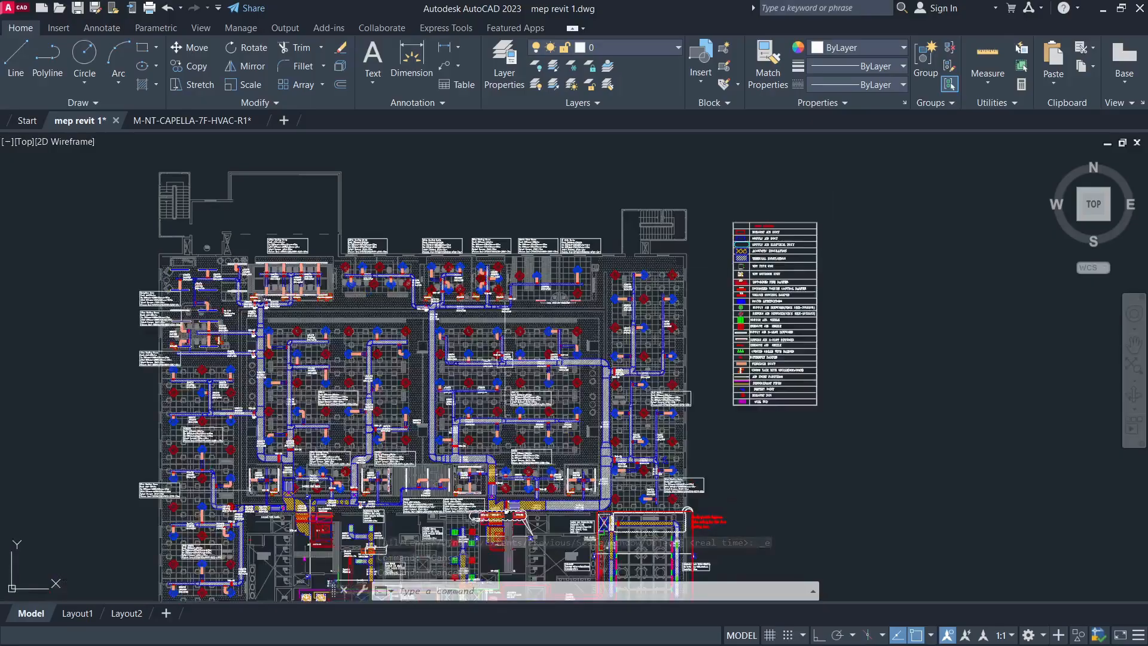
scroll(774, 311, "up", 6)
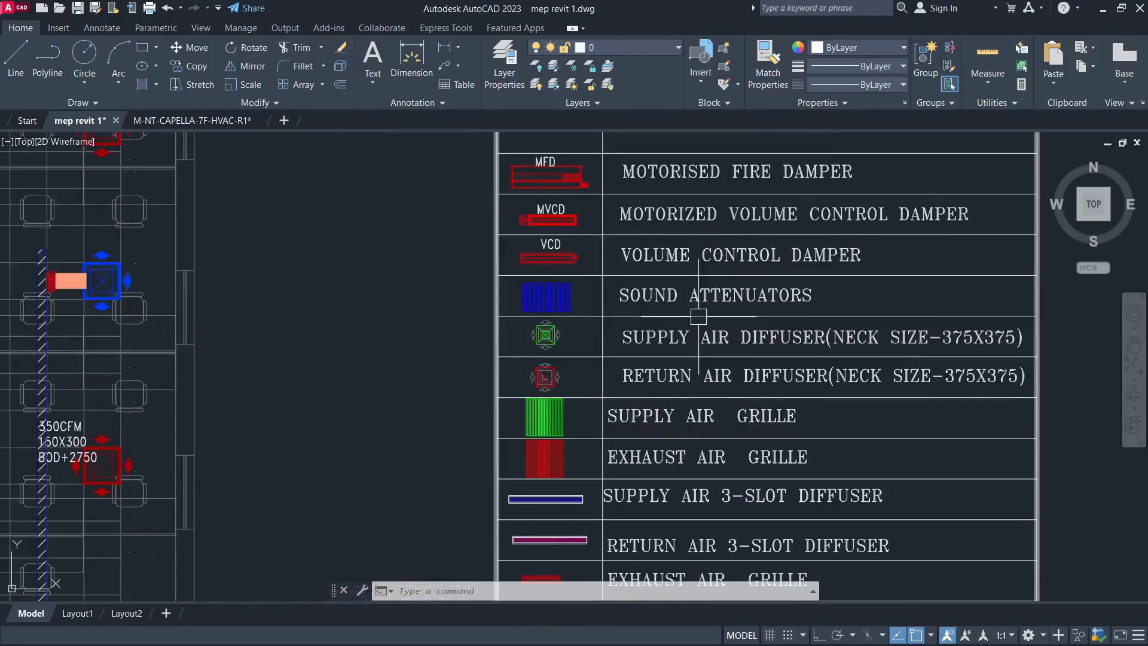
middle_click_drag(640, 309, 630, 410)
middle_click(640, 395)
middle_click(640, 395)
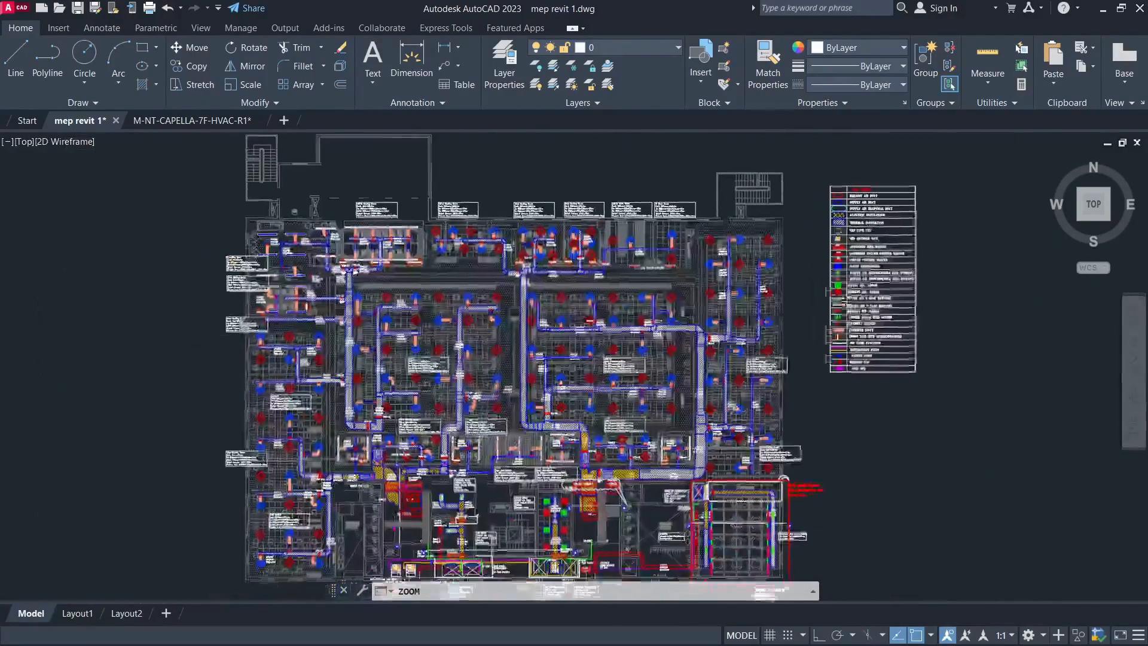
Recheck the overall mep revit 1 layout and return to the M-NT-CAPELLA-7F-HVAC-R1 drawing
scroll(688, 314, "down", 2)
key("Escape")
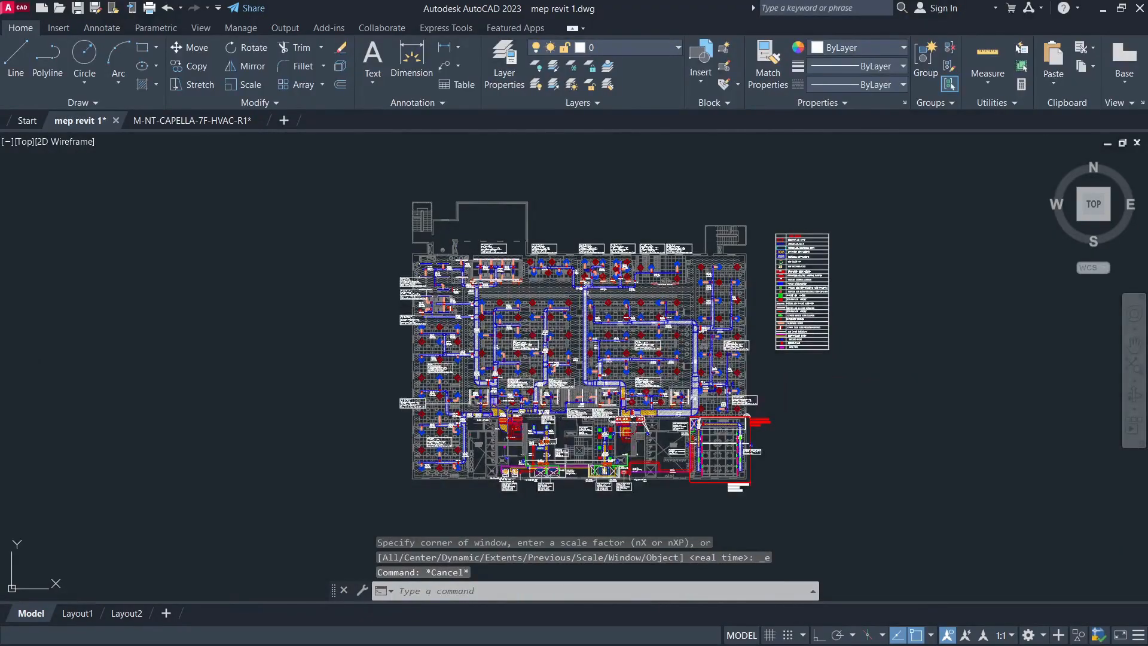
scroll(683, 312, "up", 2)
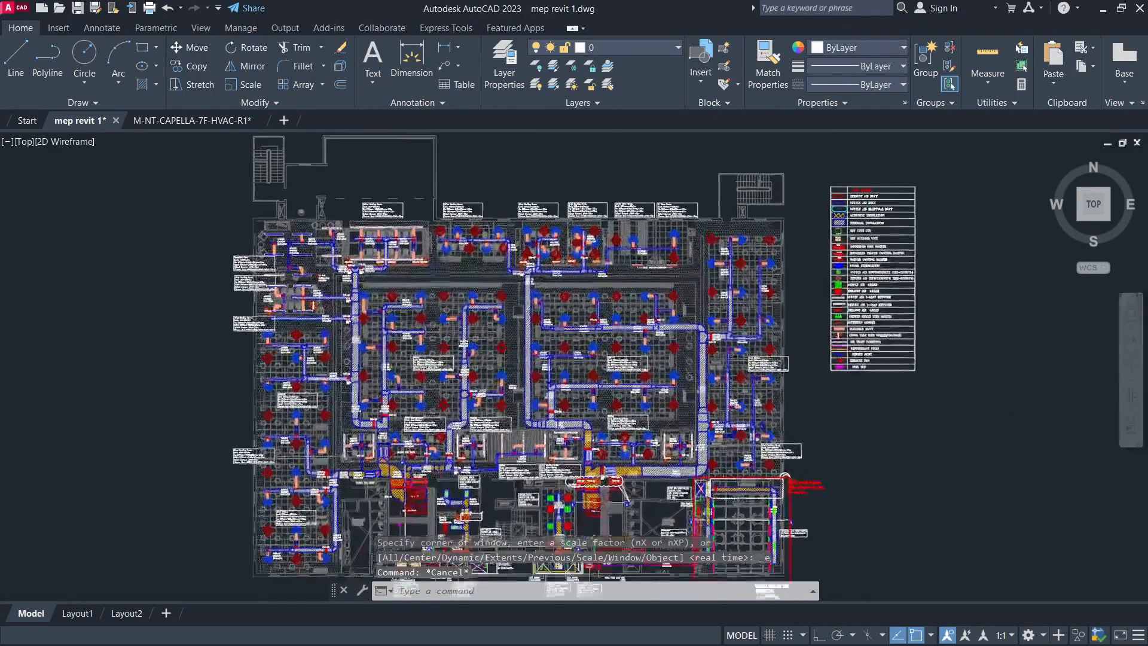
mouse_move(83, 124)
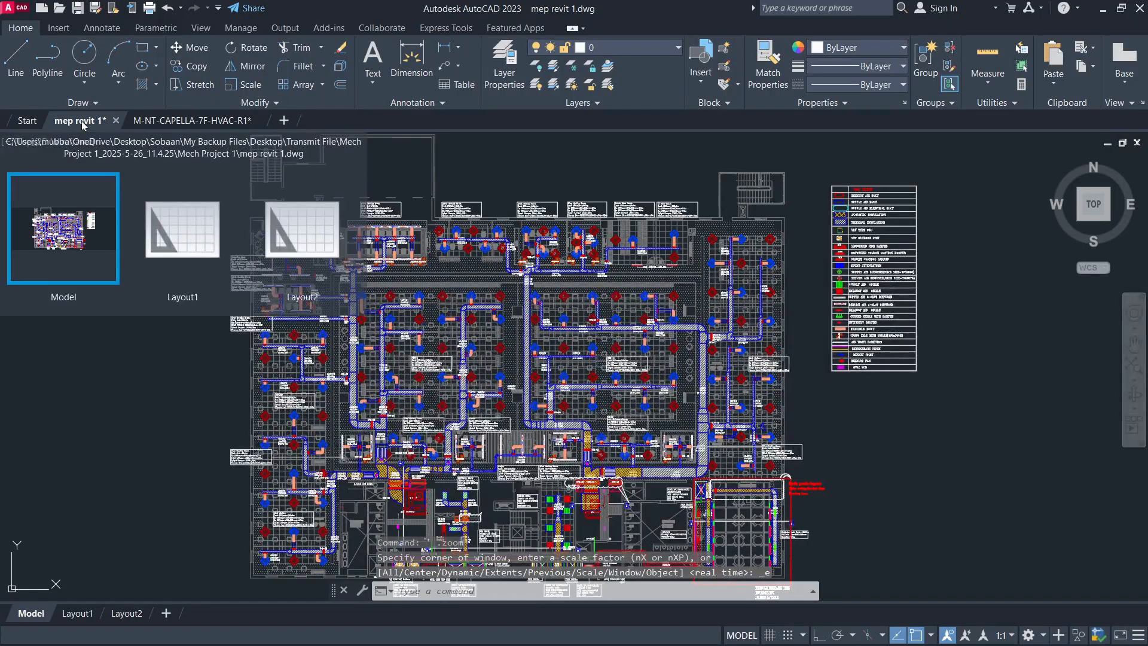
left_click(180, 121)
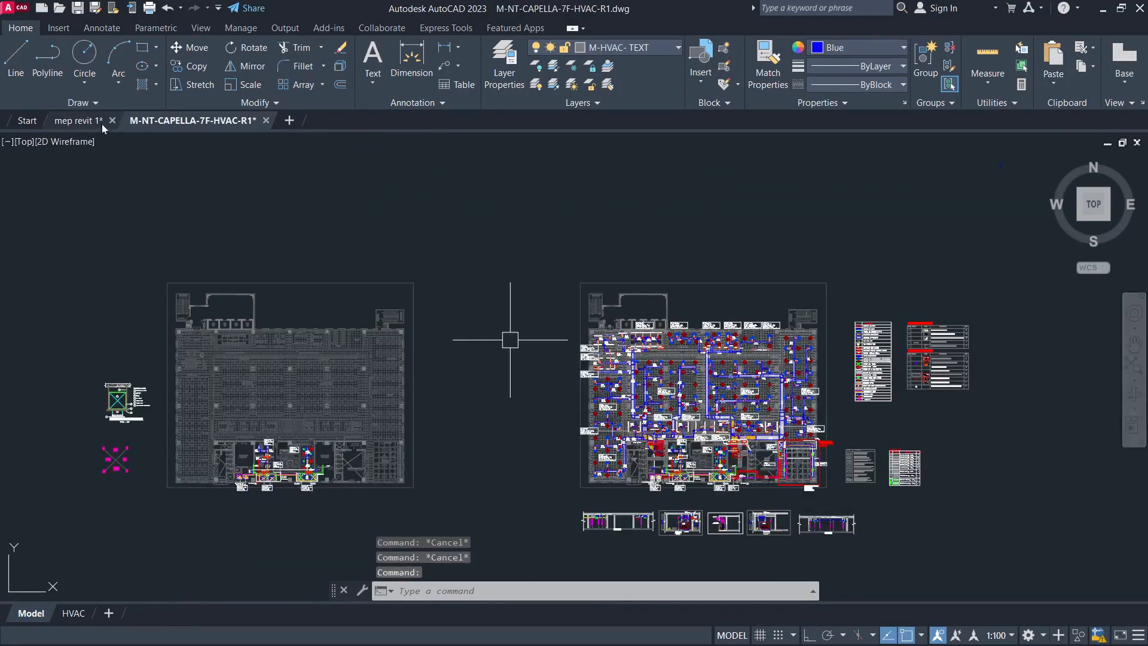
Switch to the mep revit 1 drawing and view its full floor layout with the legend
left_click(69, 120)
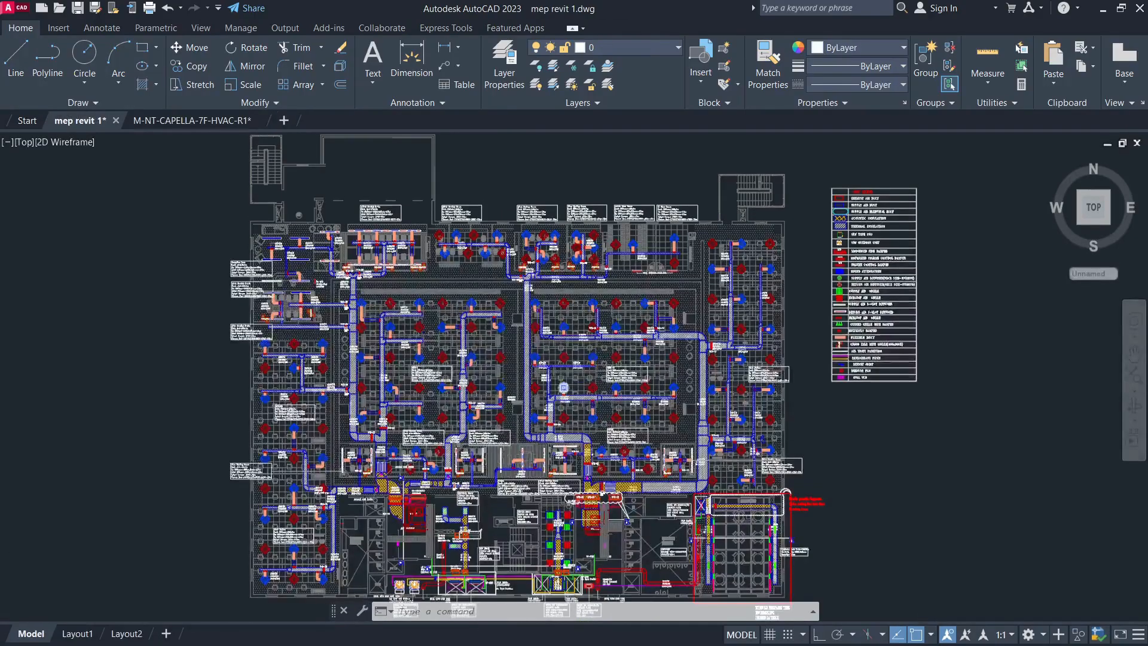
middle_click(318, 377)
middle_click(319, 377)
middle_click(318, 377)
middle_click(318, 377)
scroll(588, 360, "up", 2)
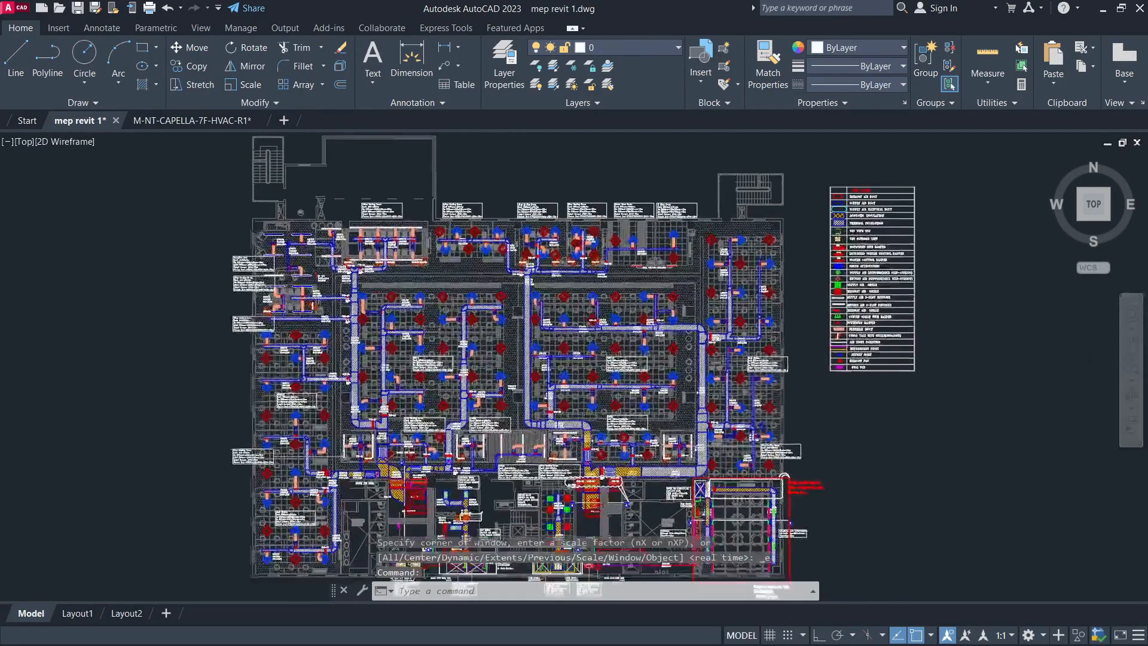
scroll(678, 428, "down", 2)
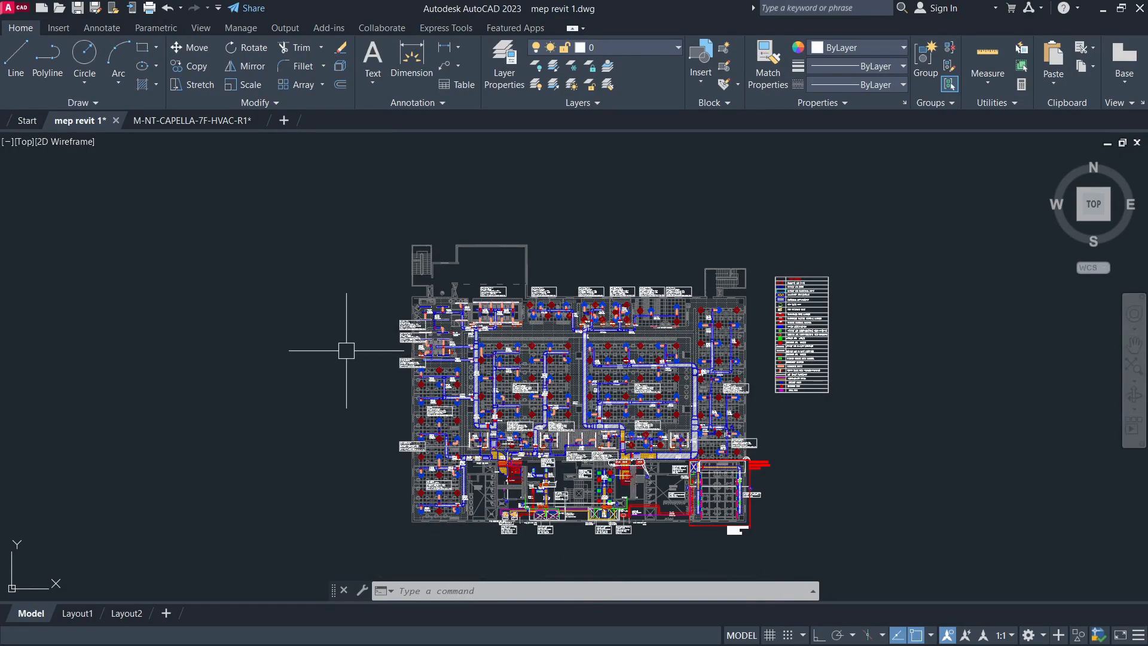
Return to the M-NT-CAPELLA-7F-HVAC-R1 drawing and view both floor plans with the sections
key("alt+Tab")
key("alt+Tab")
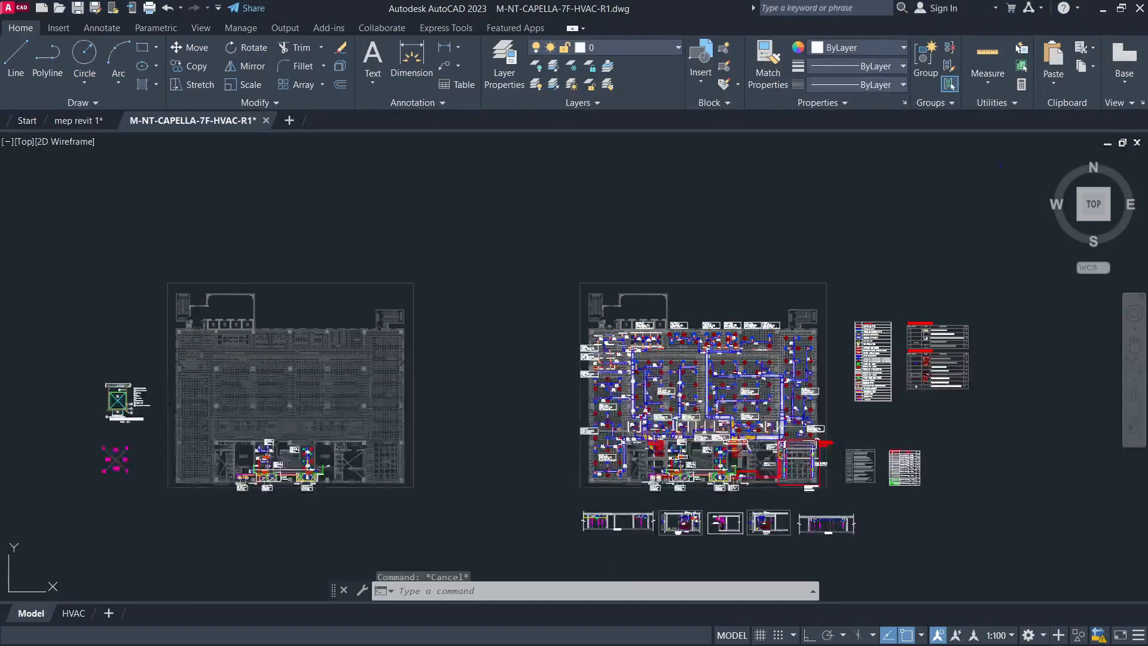
left_click(515, 420)
left_click(471, 377)
middle_click_drag(508, 464, 471, 416)
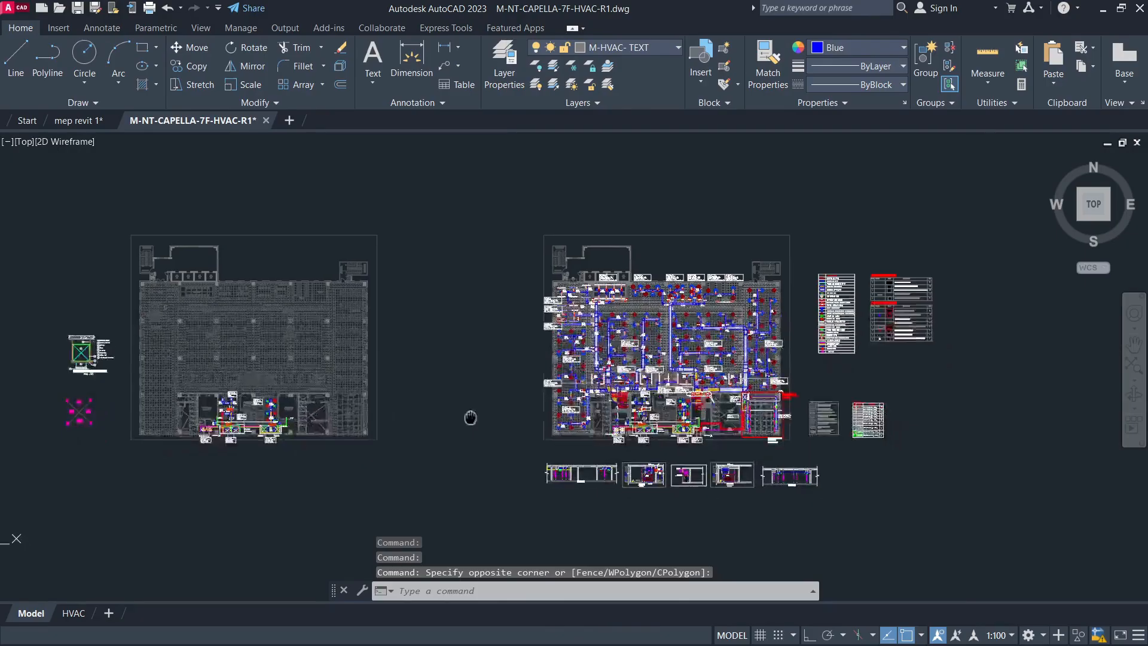
key("Escape")
key("Escape")
Copy the AHU block from the A.H.U. room in the floor plan to the empty space below Section-BB
scroll(624, 452, "up", 8)
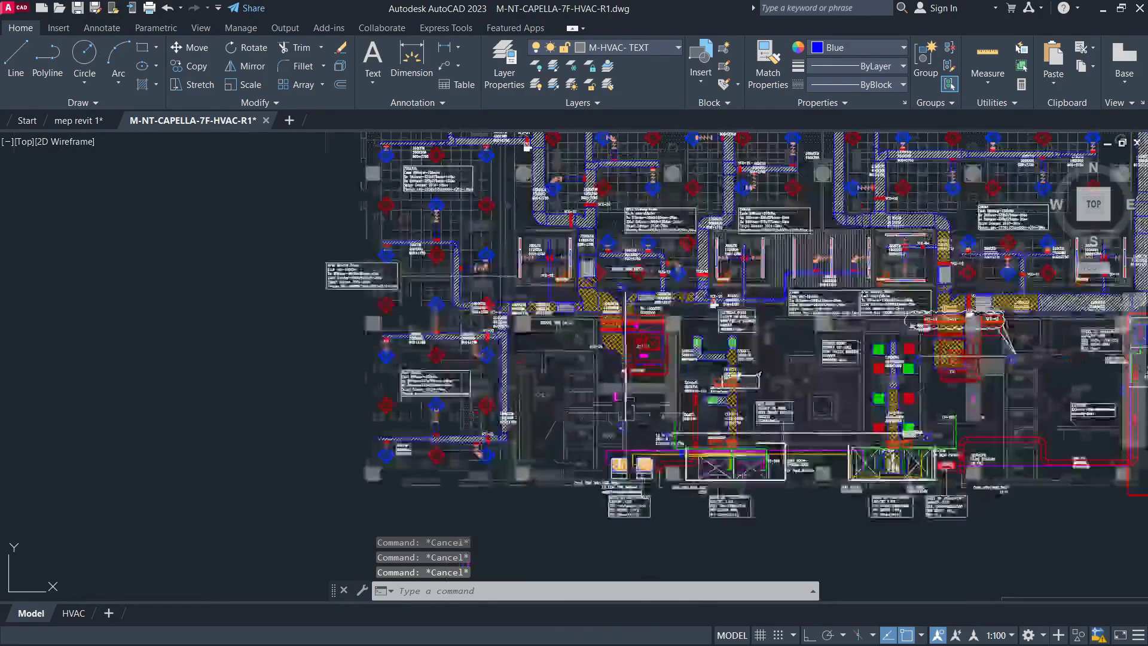
scroll(681, 353, "up", 5)
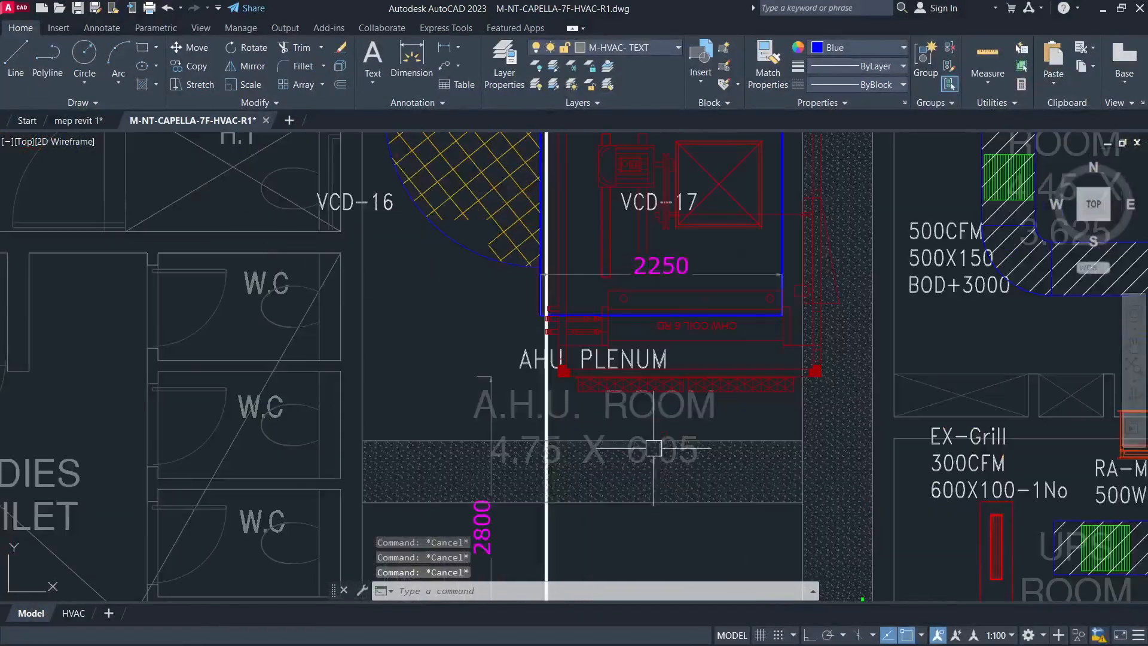
left_click(677, 370)
type("co")
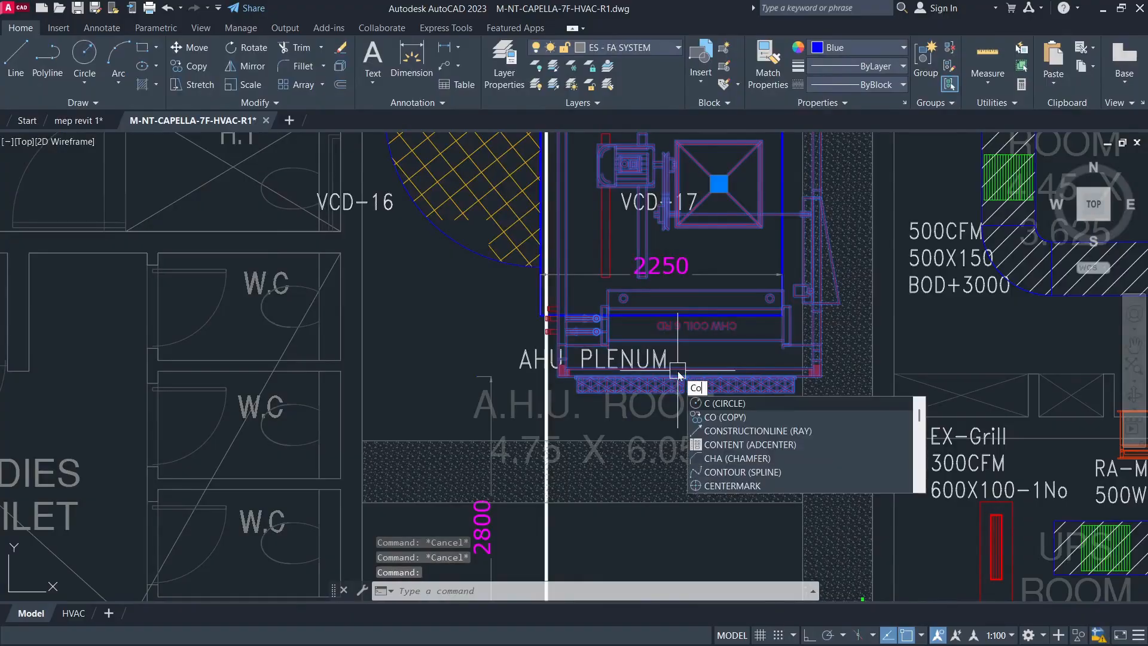
key("Return")
left_click(757, 410)
scroll(757, 410, "down", 8)
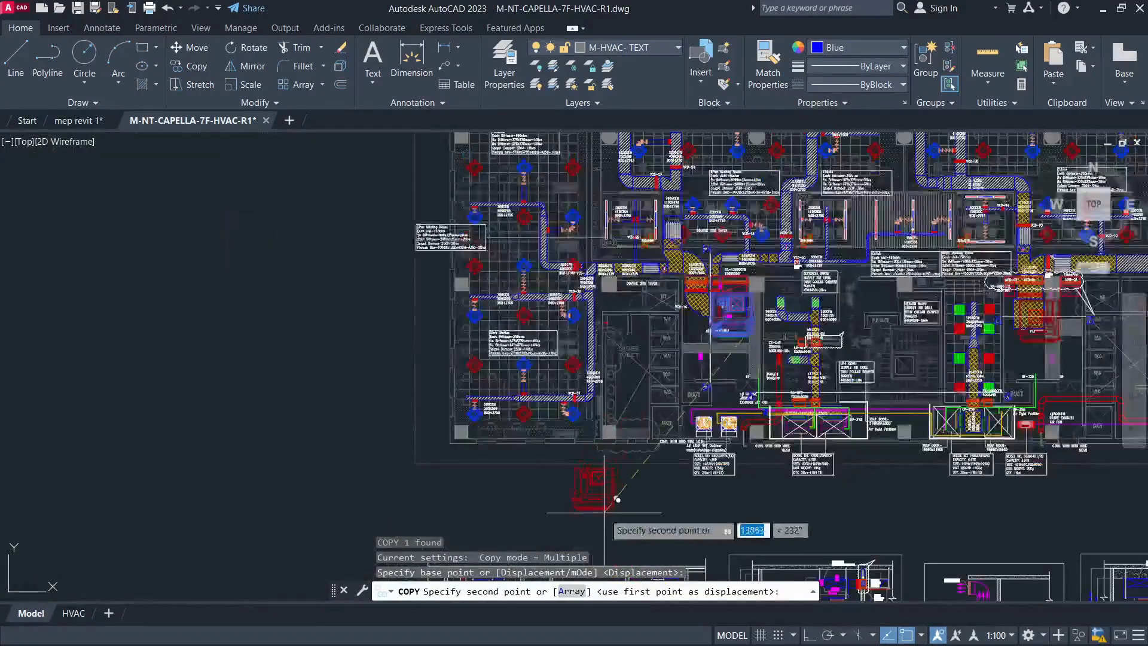
scroll(773, 467, "up", 5)
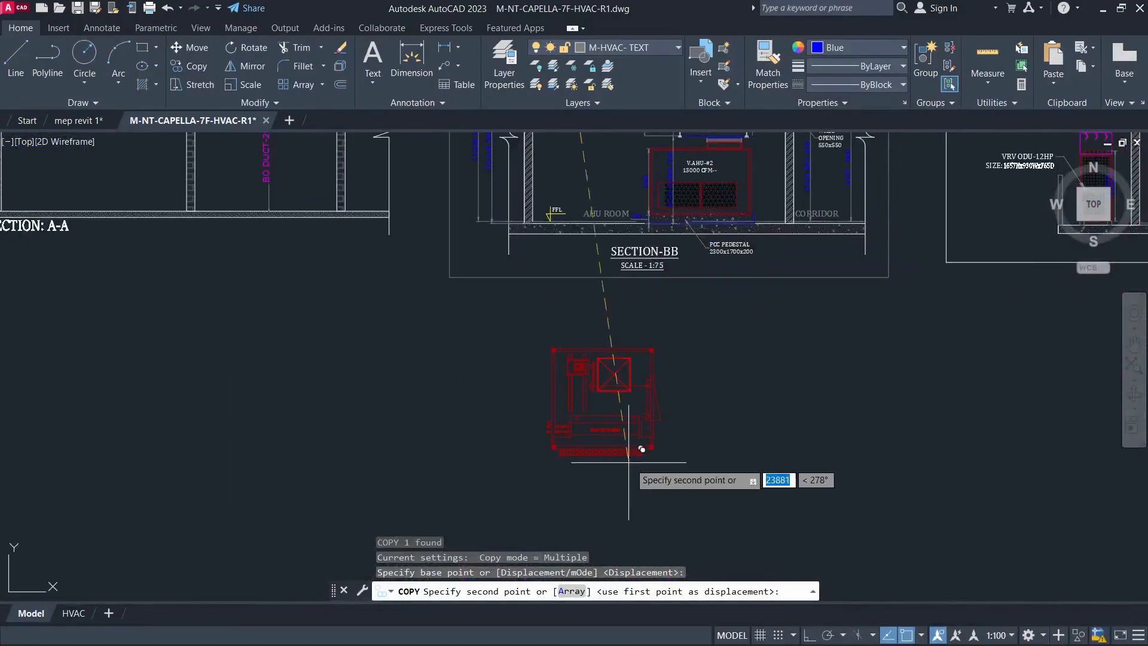
left_click(635, 439)
key("Escape")
key("Escape")
key("Escape")
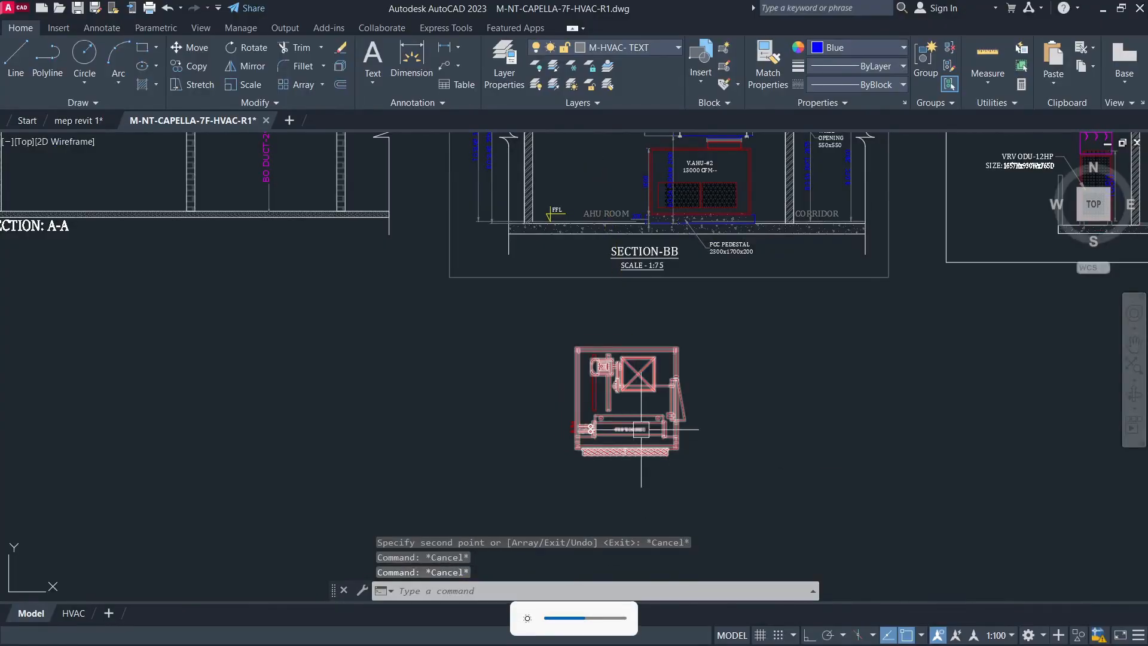
Add a linear dimension for the copied AHU's overall width above its upper edge
scroll(622, 418, "up", 3)
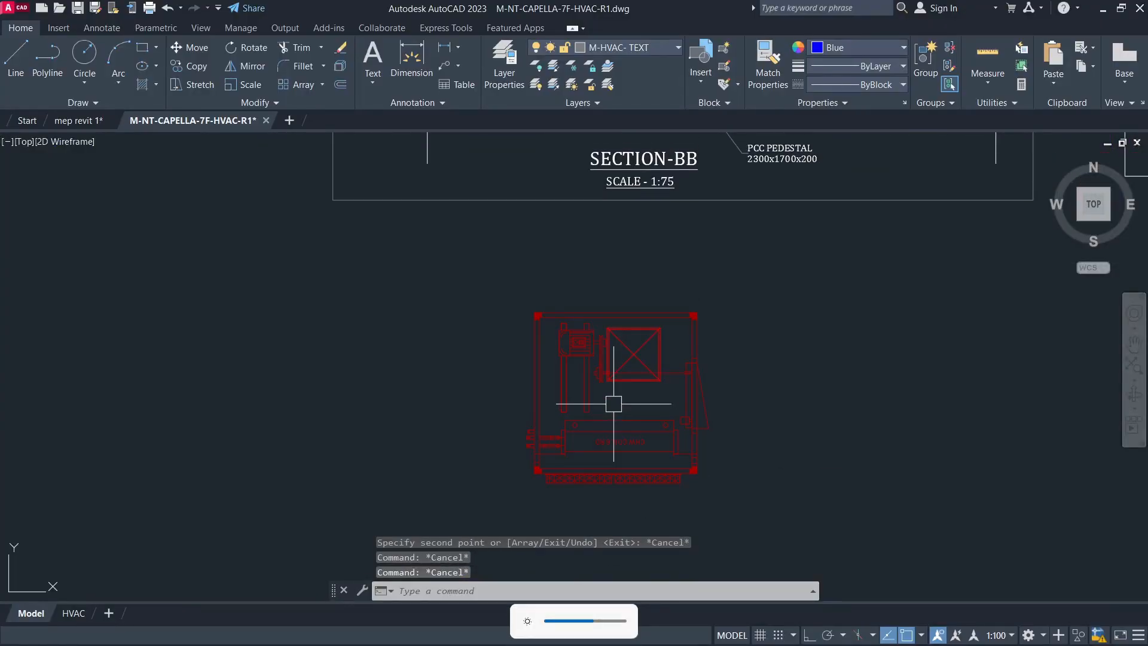
middle_click_drag(540, 413, 527, 399)
type("DLI")
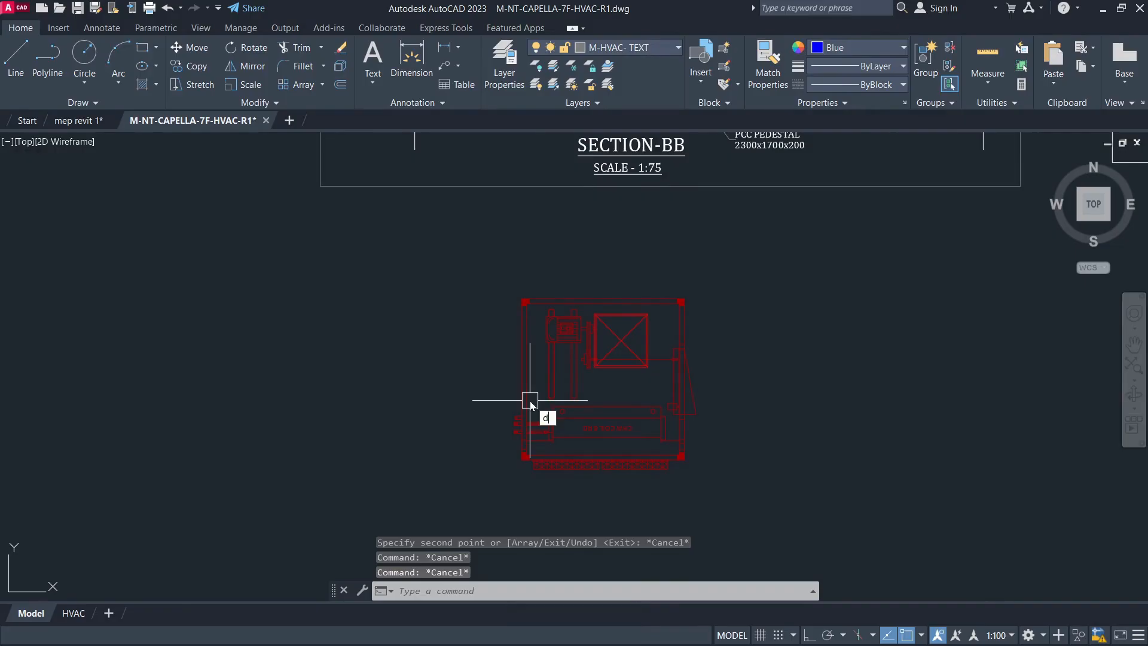
key("Return")
key("Return")
scroll(619, 305, "up", 2)
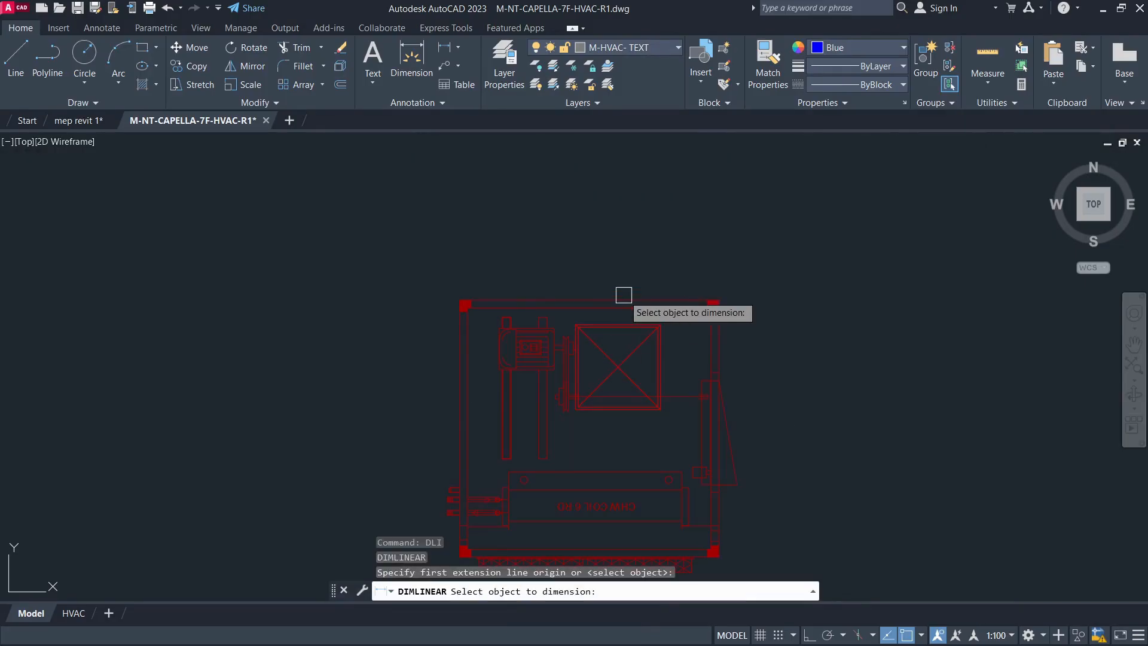
left_click(622, 303)
left_click(631, 263)
Add a vertical linear dimension for the copied AHU's overall length beside its right edge
middle_click_drag(666, 307, 666, 252)
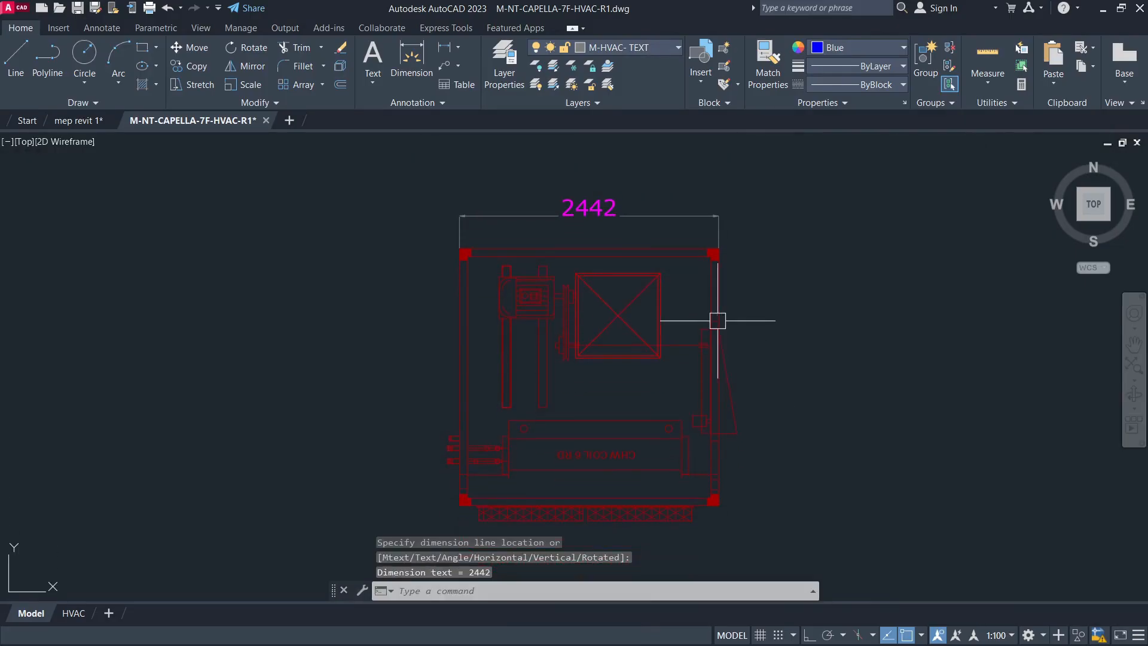
key("Return")
key("Return")
left_click(722, 300)
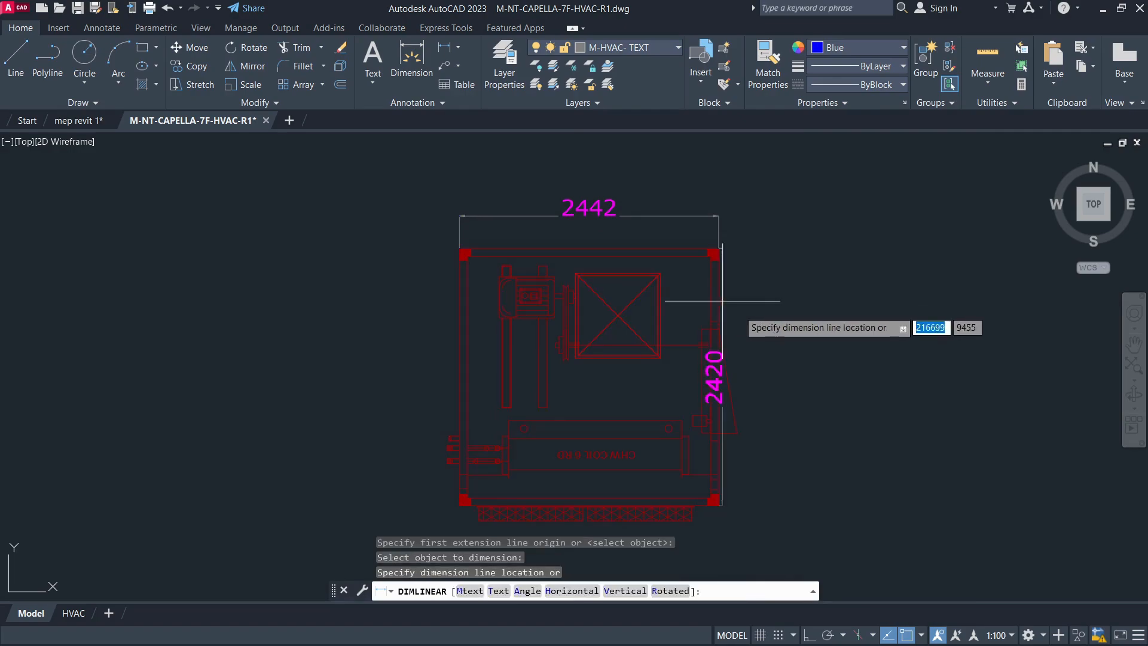
left_click(772, 365)
Examine the A.H.U. room and section marker B in the plan, and compare them with Section-BB and the AHU copy
scroll(521, 428, "down", 5)
scroll(578, 383, "up", 2)
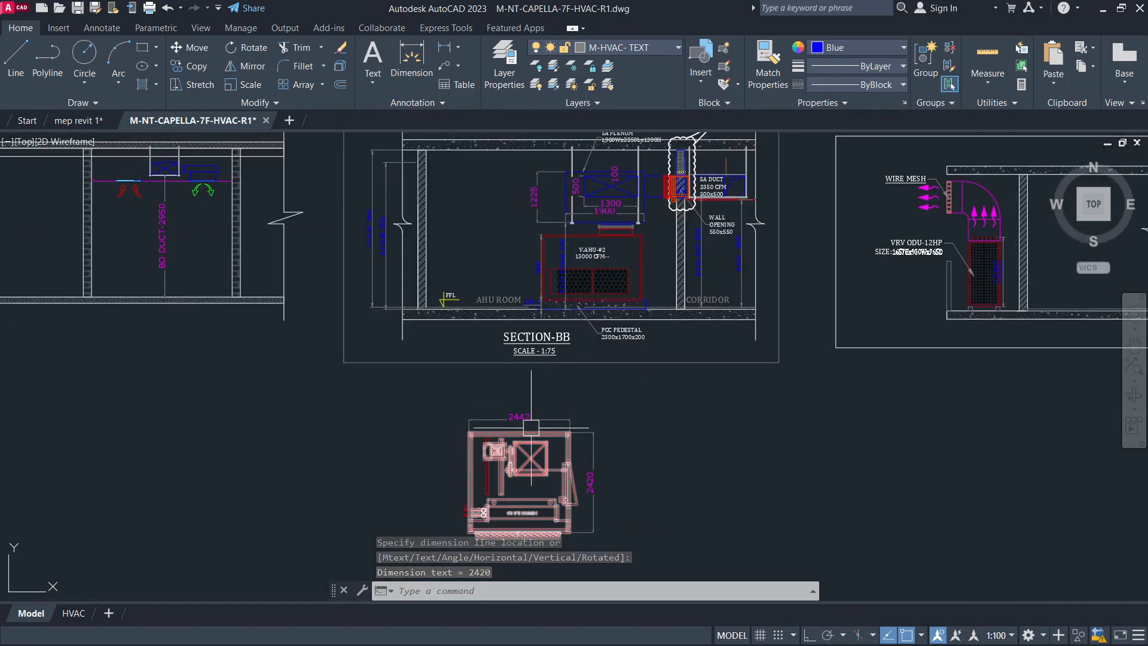
scroll(527, 423, "down", 4)
scroll(509, 297, "up", 6)
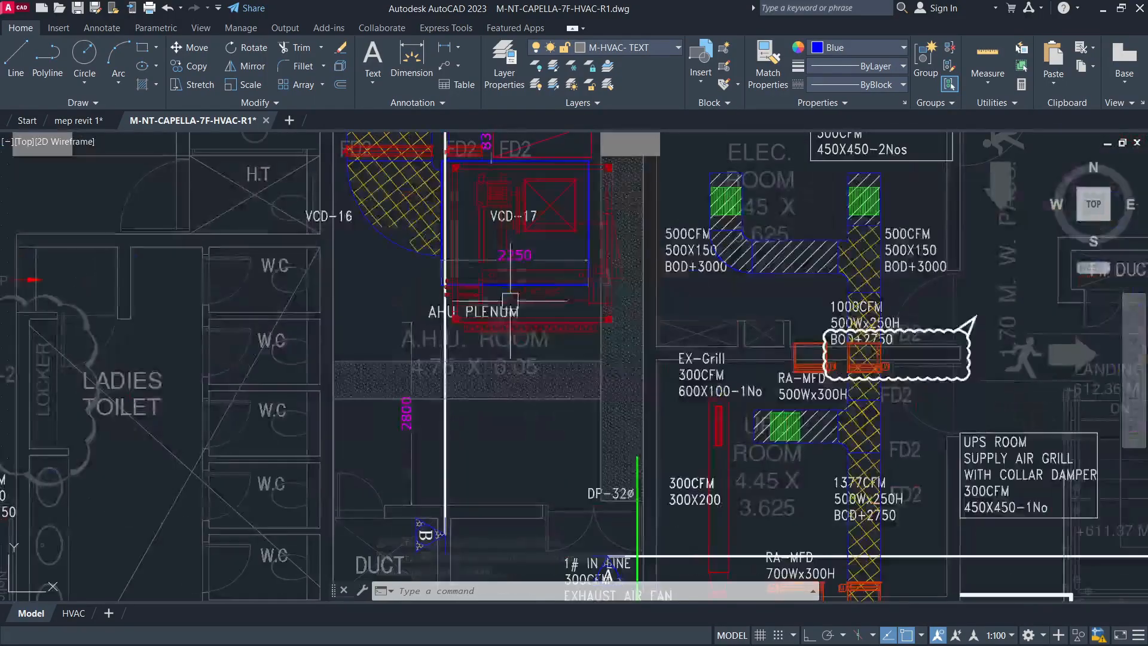
scroll(465, 430, "up", 2)
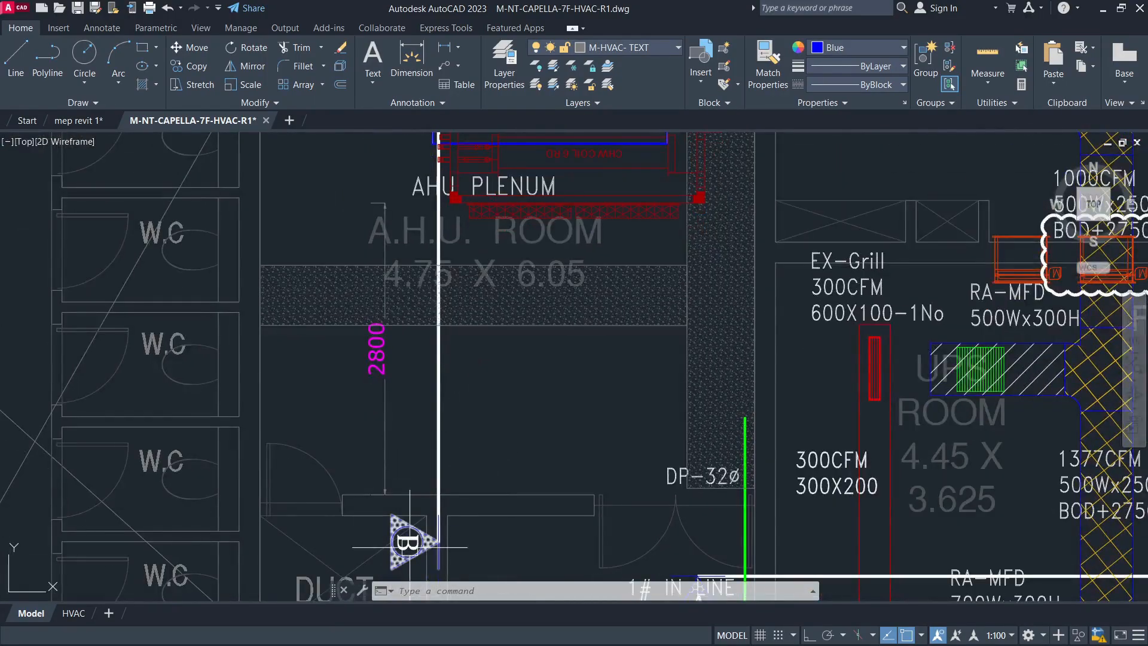
scroll(472, 430, "down", 6)
middle_click_drag(571, 549, 571, 251)
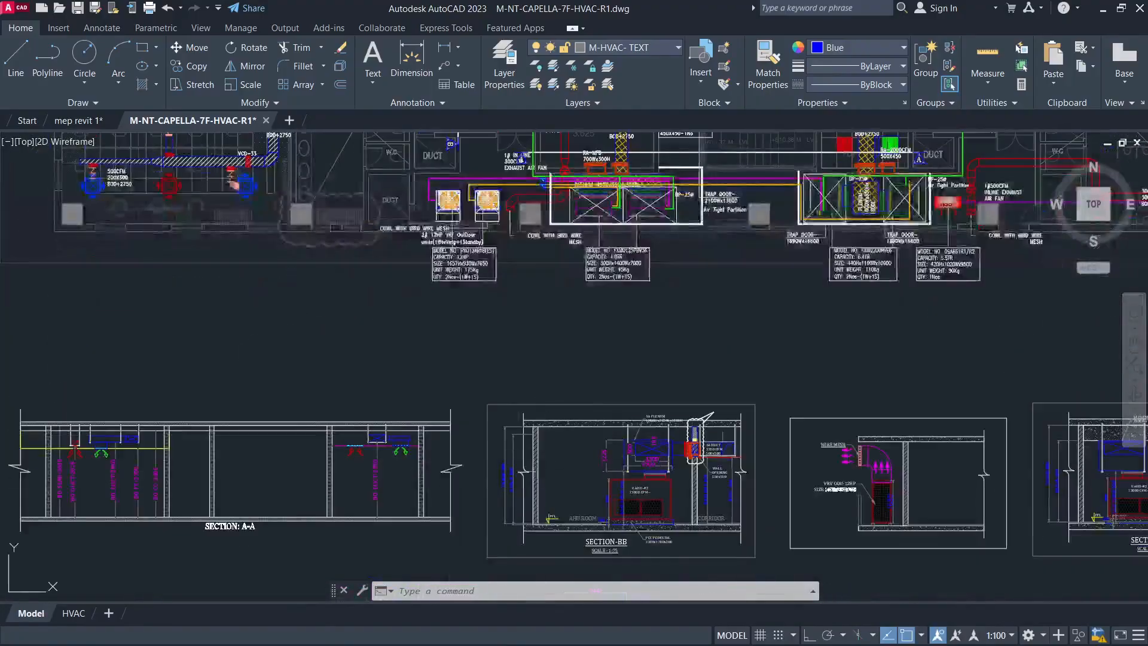
middle_click_drag(628, 567, 631, 347)
scroll(591, 397, "up", 4)
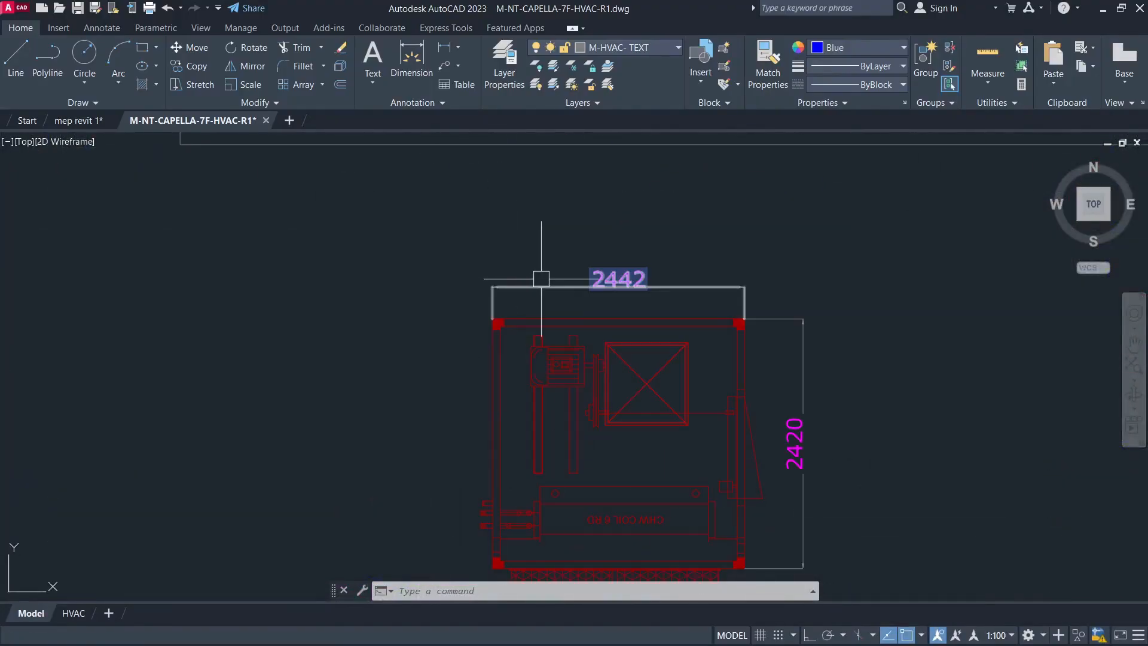
Replace the V.AHU-#2 height dimension in Section-BB with a new linear dimension on the unit's left edge
scroll(770, 468, "down", 3)
scroll(714, 367, "up", 5)
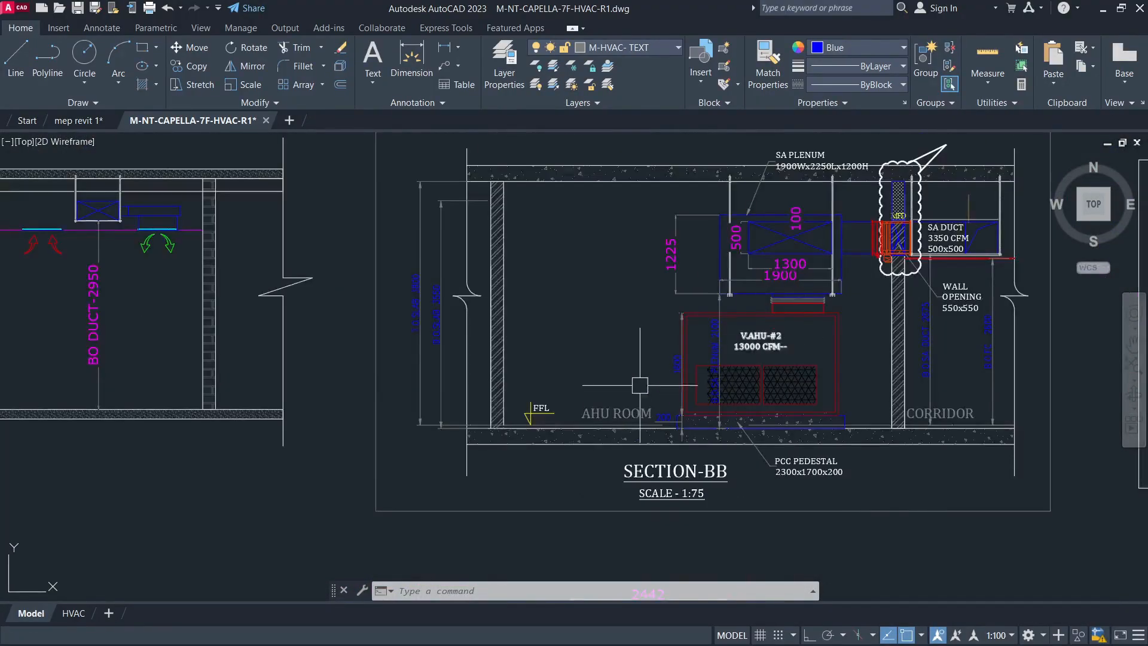
left_click(725, 346)
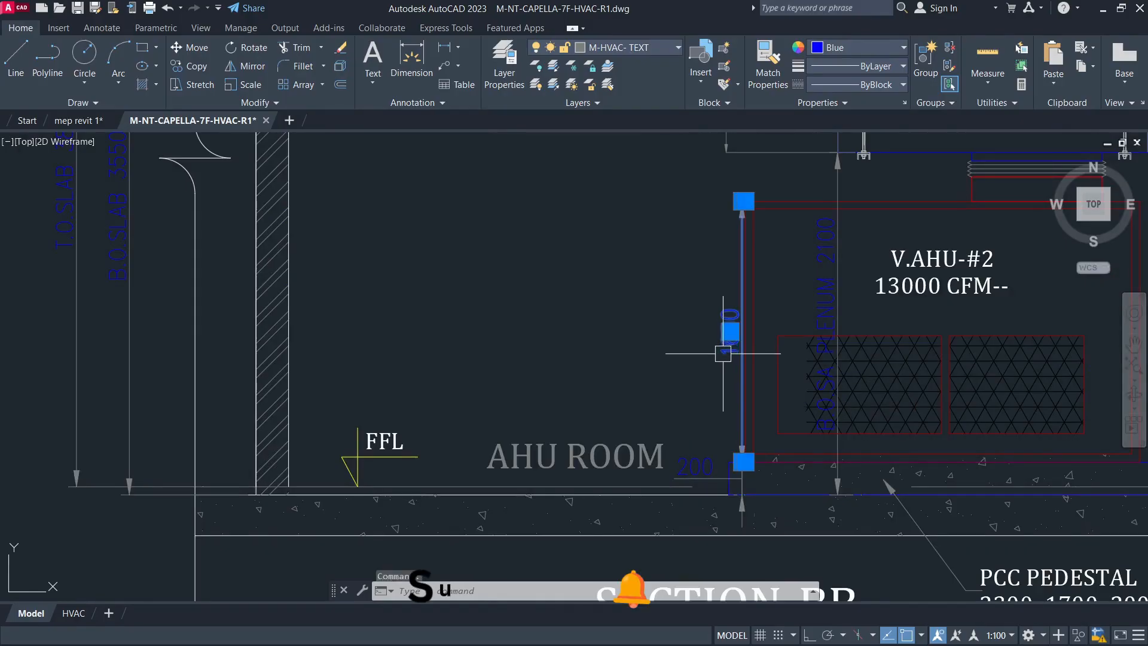
key("Delete")
type("dli")
key("Return")
key("Return")
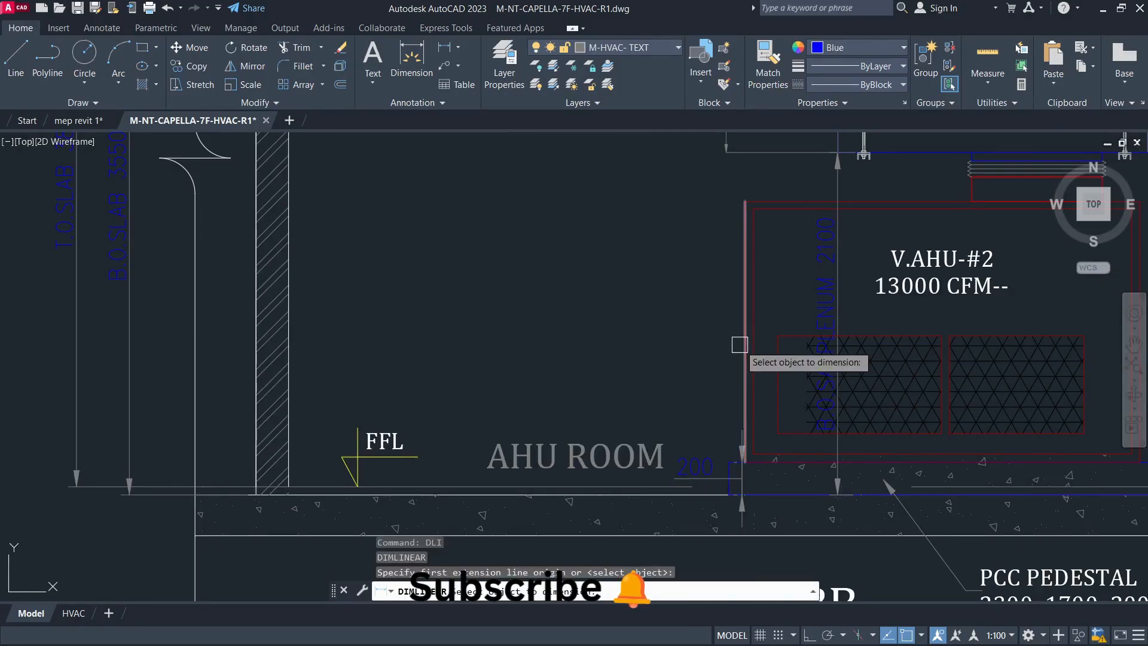
left_click(739, 343)
left_click(695, 330)
key("Escape")
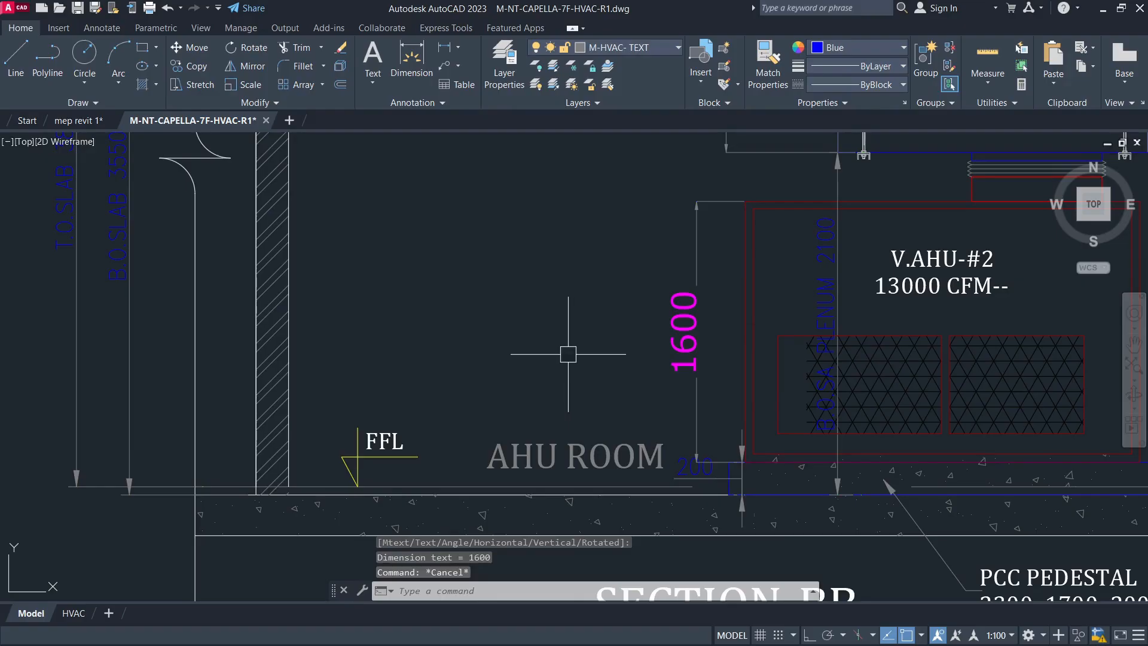
Compare the sections with the dimensioned AHU copy below Section-BB
scroll(705, 273, "down", 3)
scroll(687, 267, "down", 4)
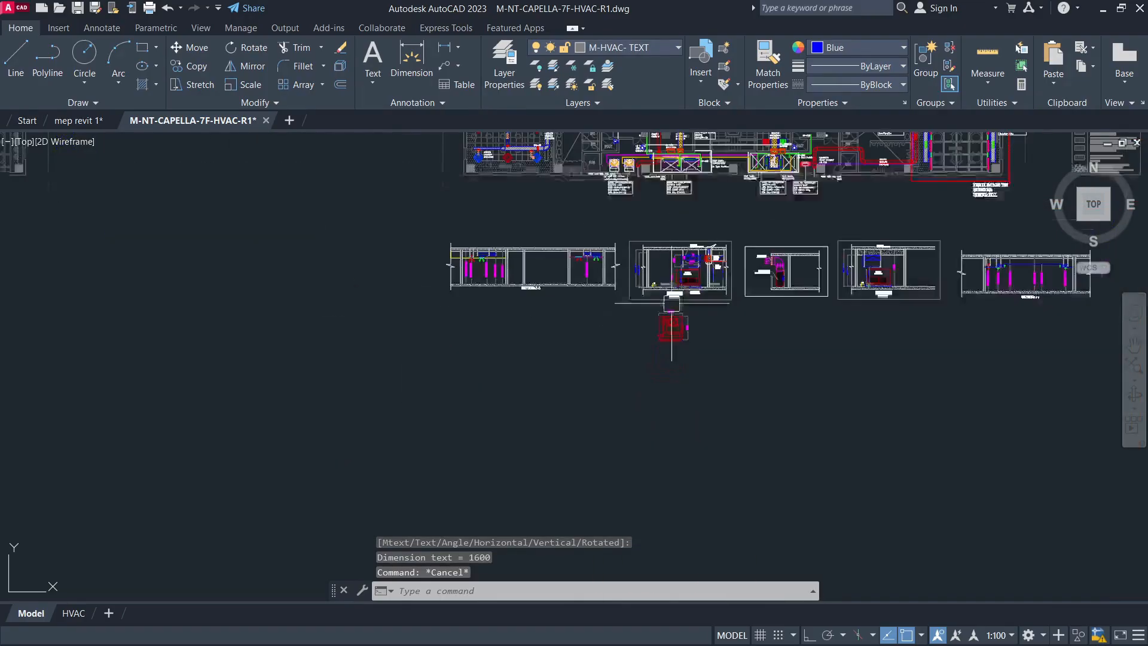
scroll(686, 318, "up", 7)
scroll(747, 449, "down", 7)
scroll(769, 333, "up", 5)
scroll(718, 389, "down", 5)
scroll(680, 445, "up", 4)
scroll(680, 446, "up", 8)
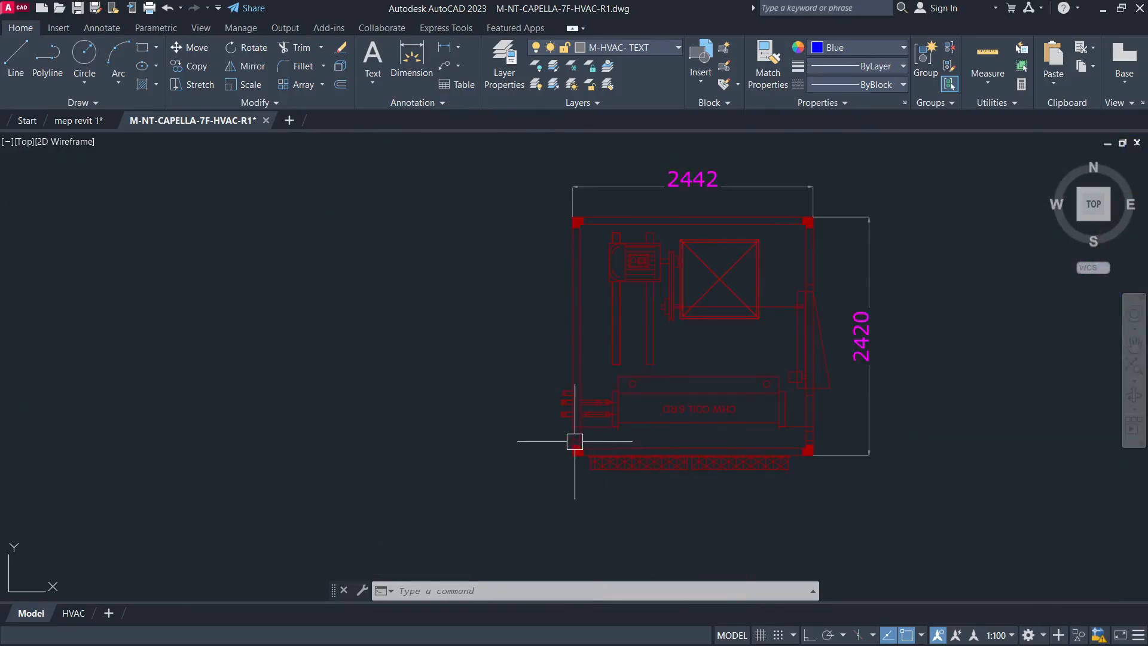
Examine the three pipe connections on the AHU copy's left side beside the CHW coil
left_click(451, 226)
key("Escape")
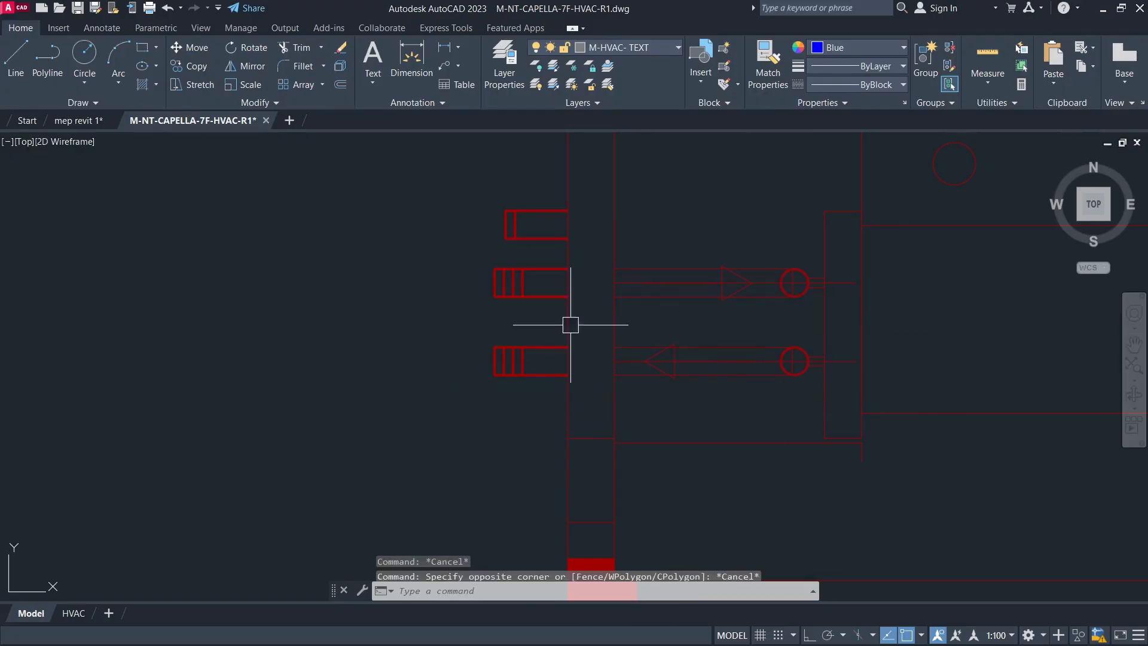
key("ctrl+a")
key("Escape")
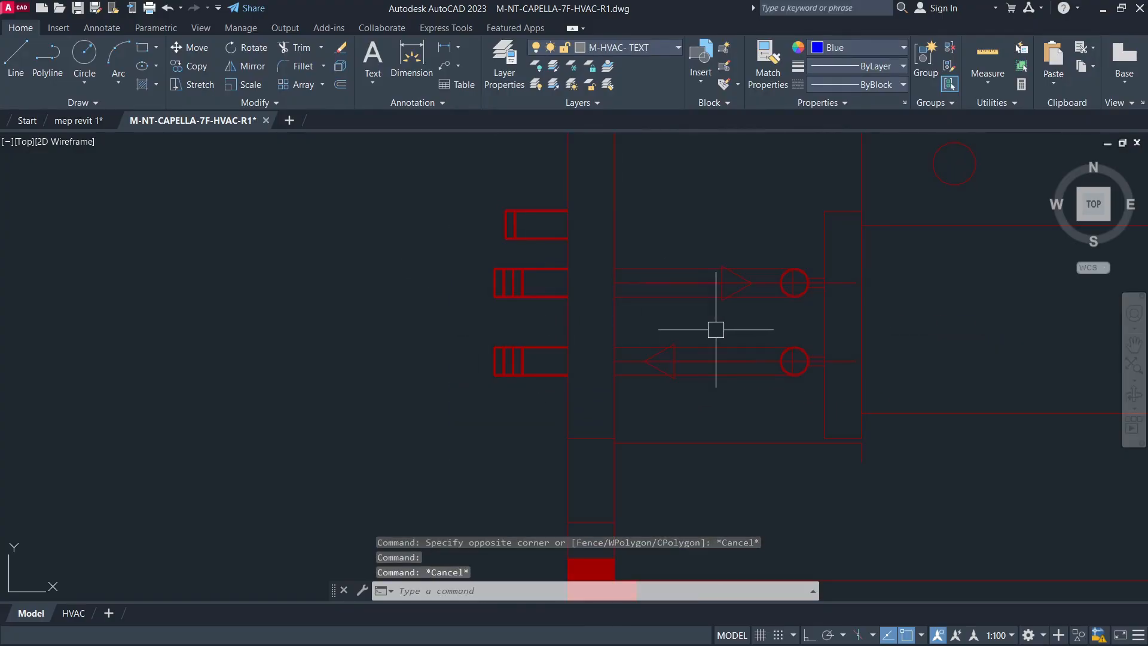
left_click(424, 247)
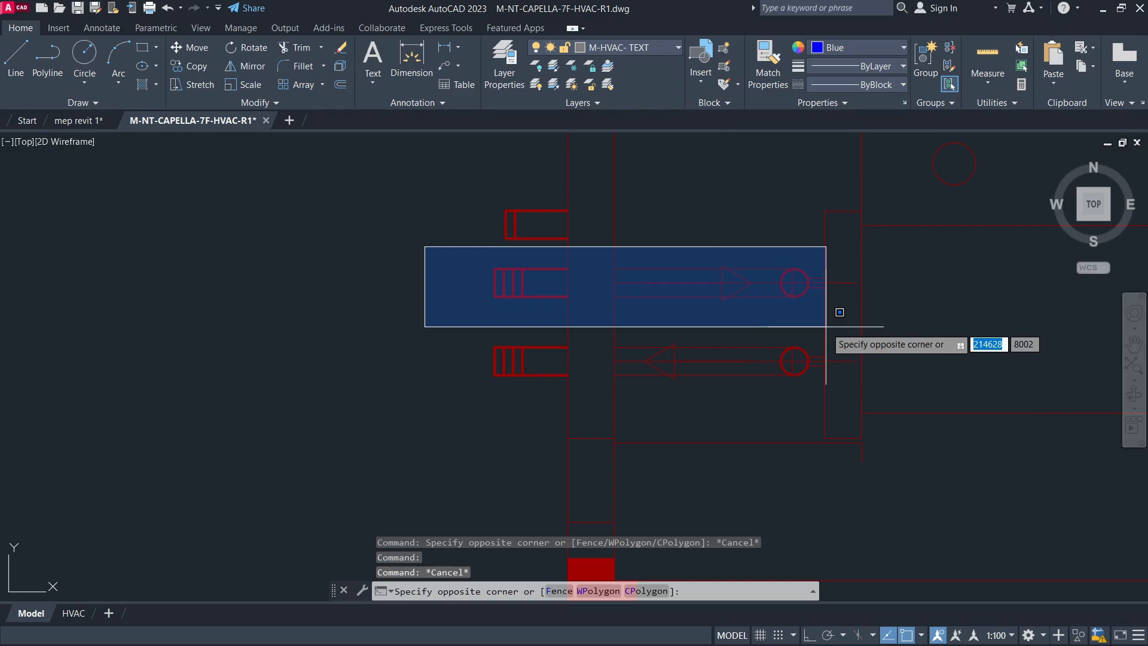
key("Escape")
left_click(454, 332)
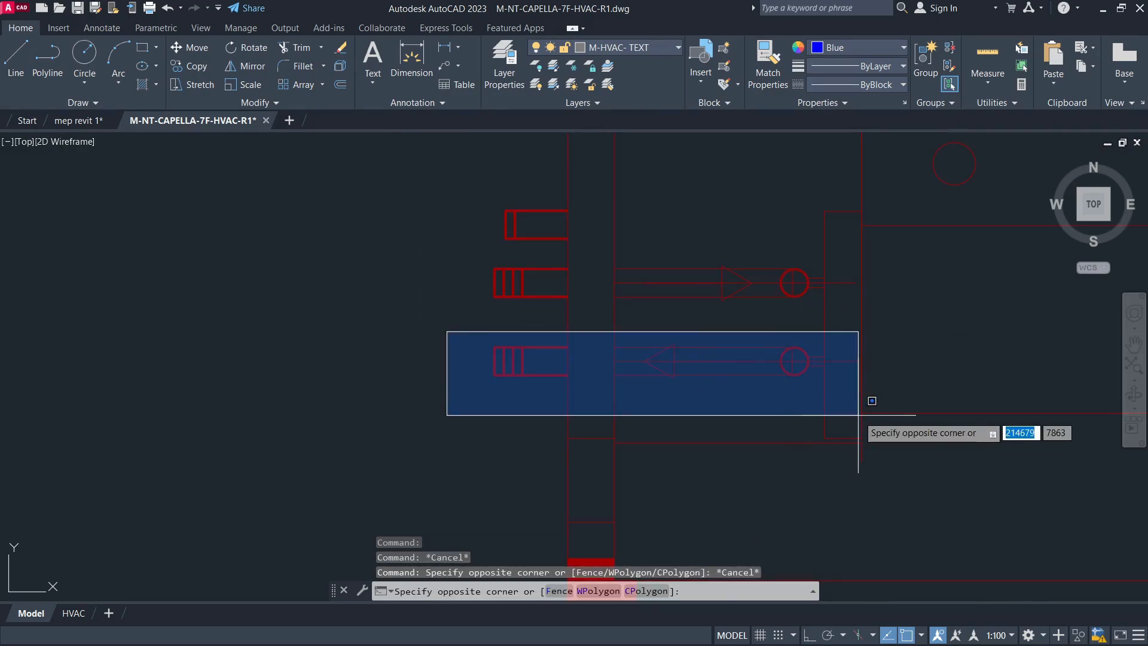
key("Escape")
left_click(424, 182)
left_click(639, 252)
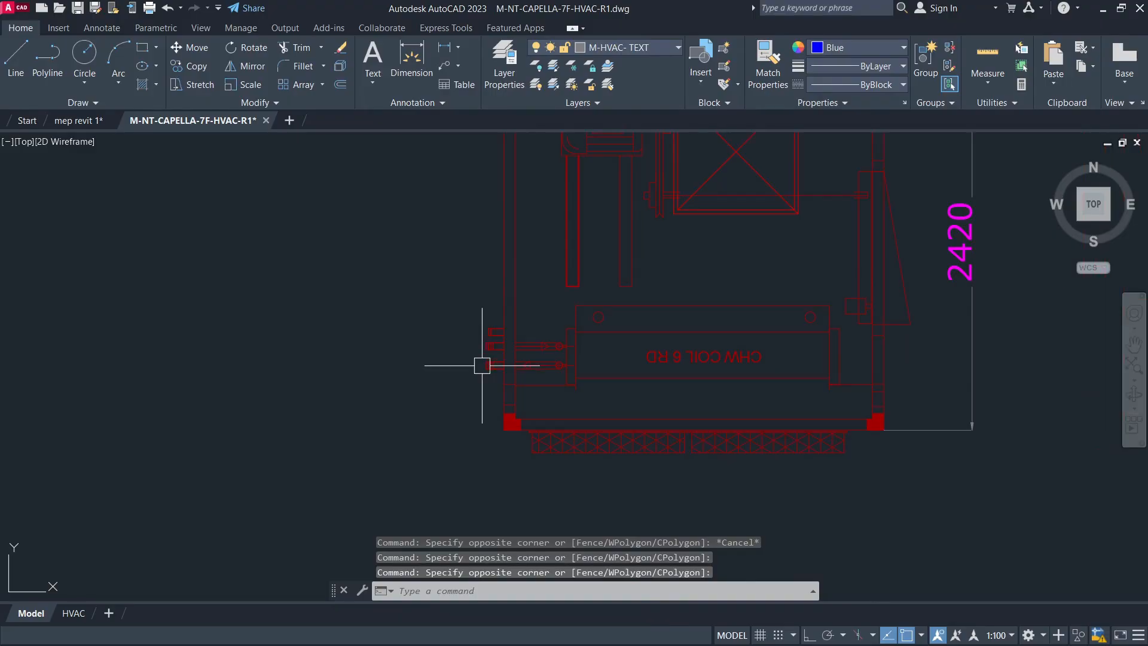
Dimension the vertical gap between the crossed square opening's upper edge and the AHU copy's upper outer edge
middle_click_drag(396, 353, 351, 459)
scroll(363, 437, "down", 2)
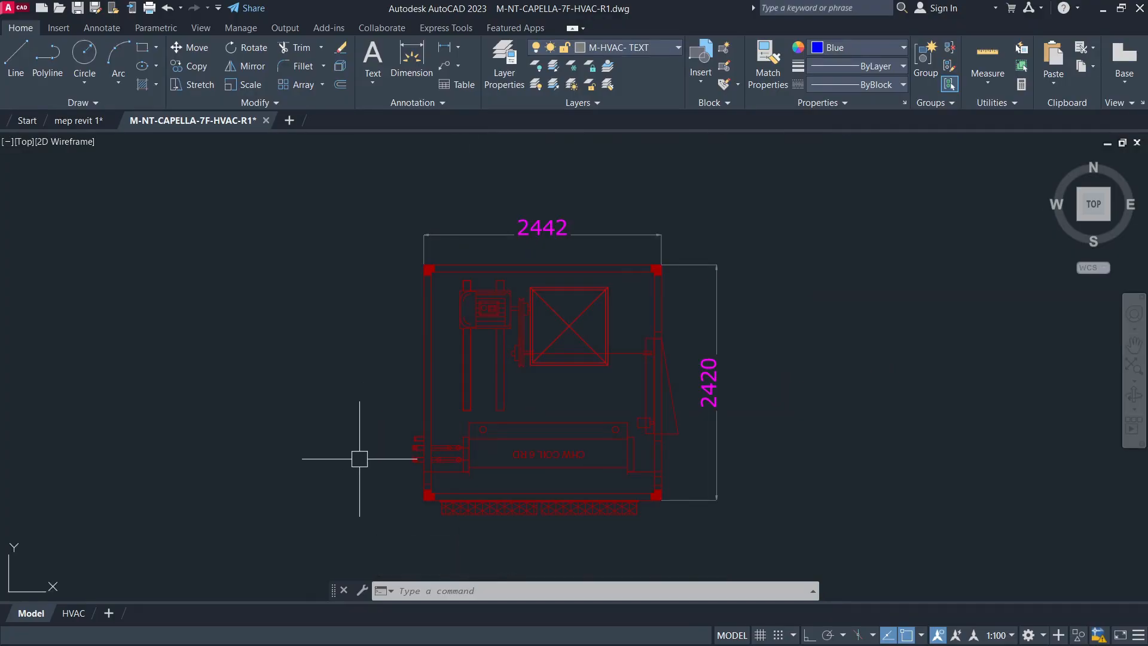
type("li")
key("Return")
scroll(577, 295, "up", 5)
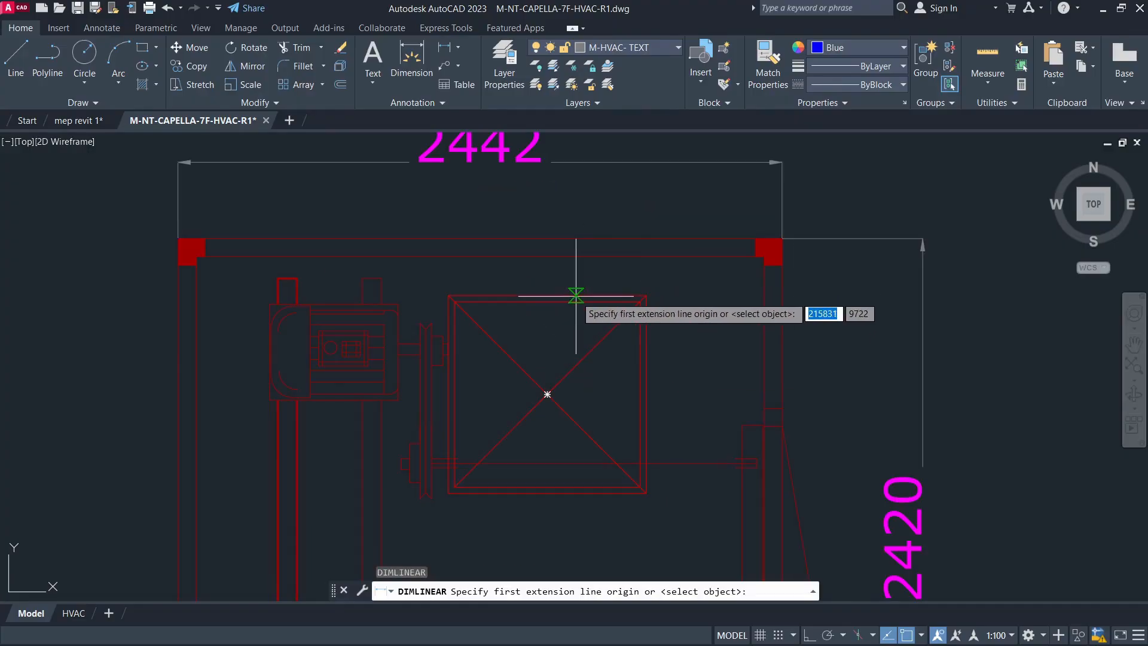
left_click(577, 294)
left_click(575, 238)
left_click(595, 207)
Dimension the horizontal gap between the crossed square opening's right edge and the AHU copy's right outer edge
key("space")
left_click(646, 334)
left_click(782, 337)
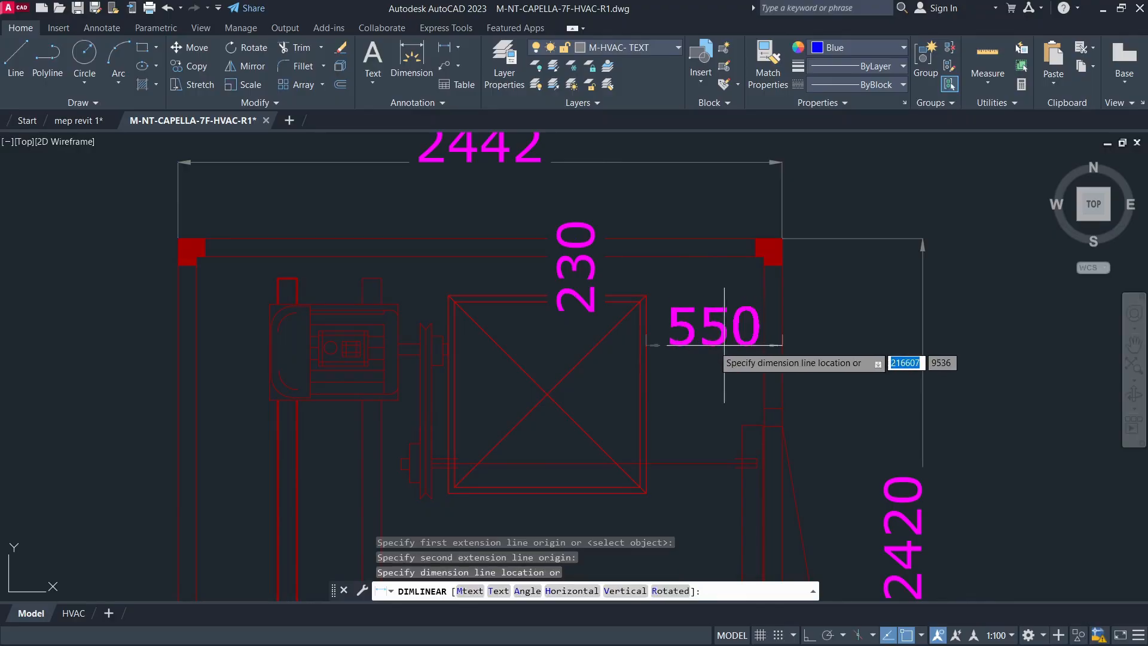
left_click(768, 340)
key("Escape")
key("Escape")
scroll(678, 410, "down", 8)
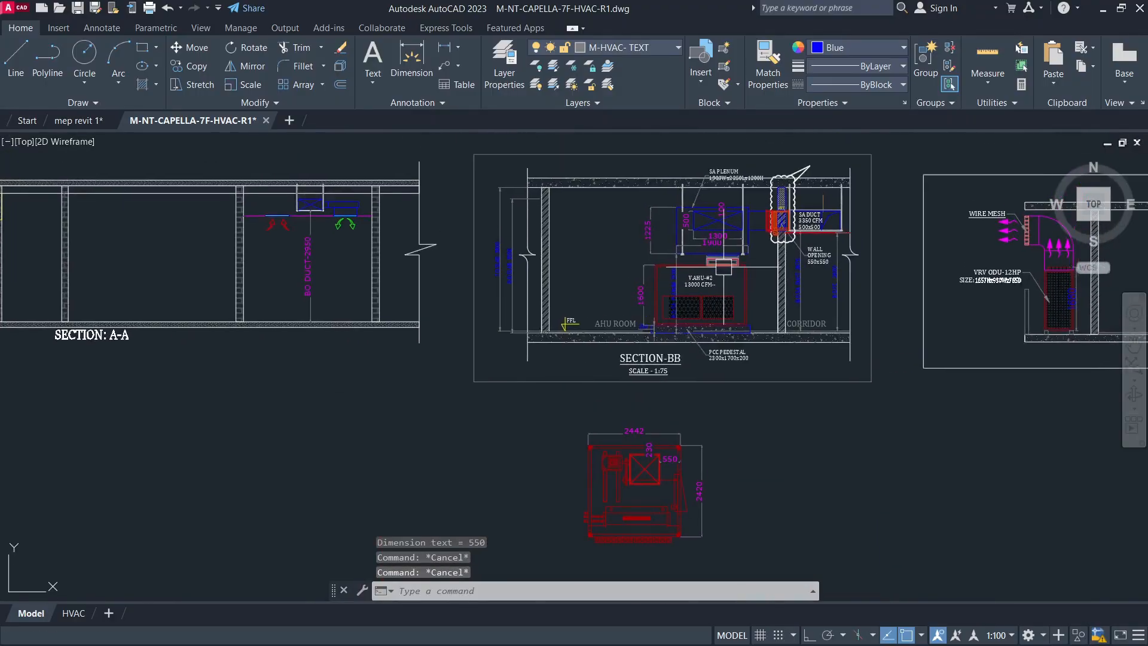
scroll(724, 267, "up", 8)
key("space")
key("space")
left_click(698, 192)
key("Escape")
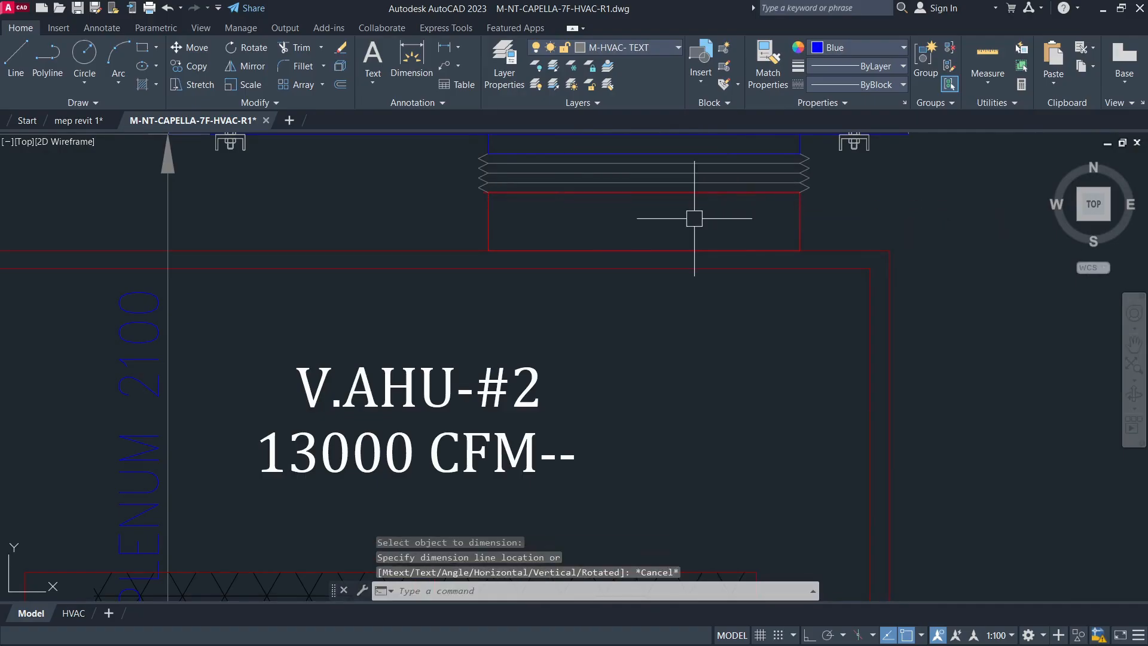
key("space")
key("space")
left_click(692, 193)
key("Escape")
Dimension the width of the flexible connector above V.AHU-#2 in Section-BB, with the dimension line inside the collar below it
key("space")
key("space")
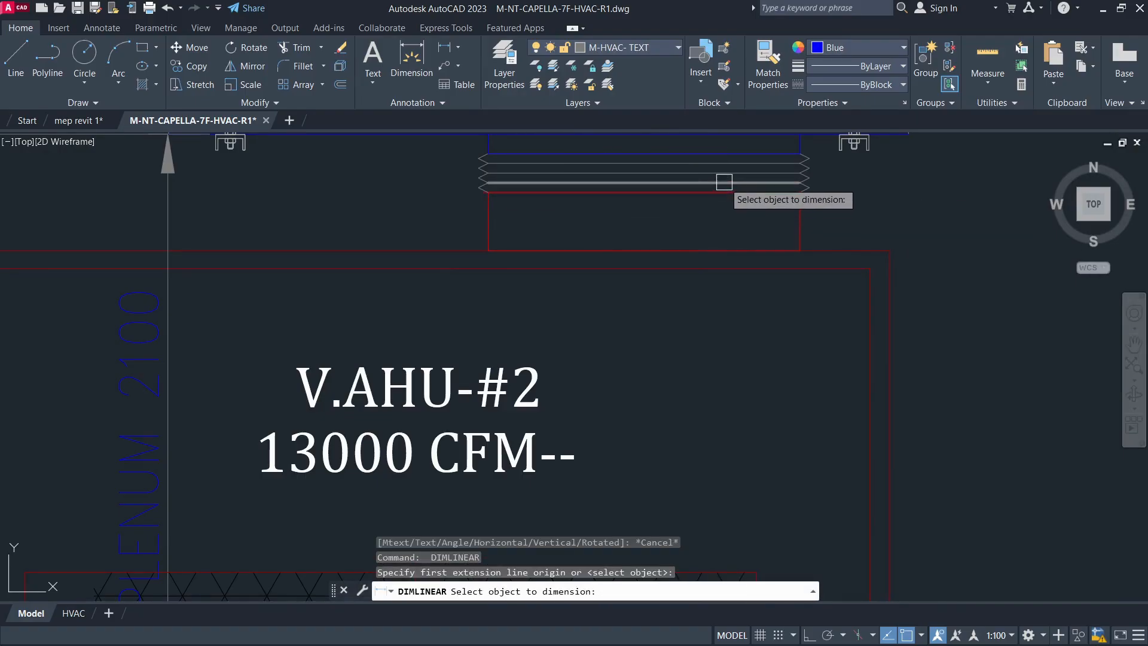
left_click(724, 182)
left_click(737, 229)
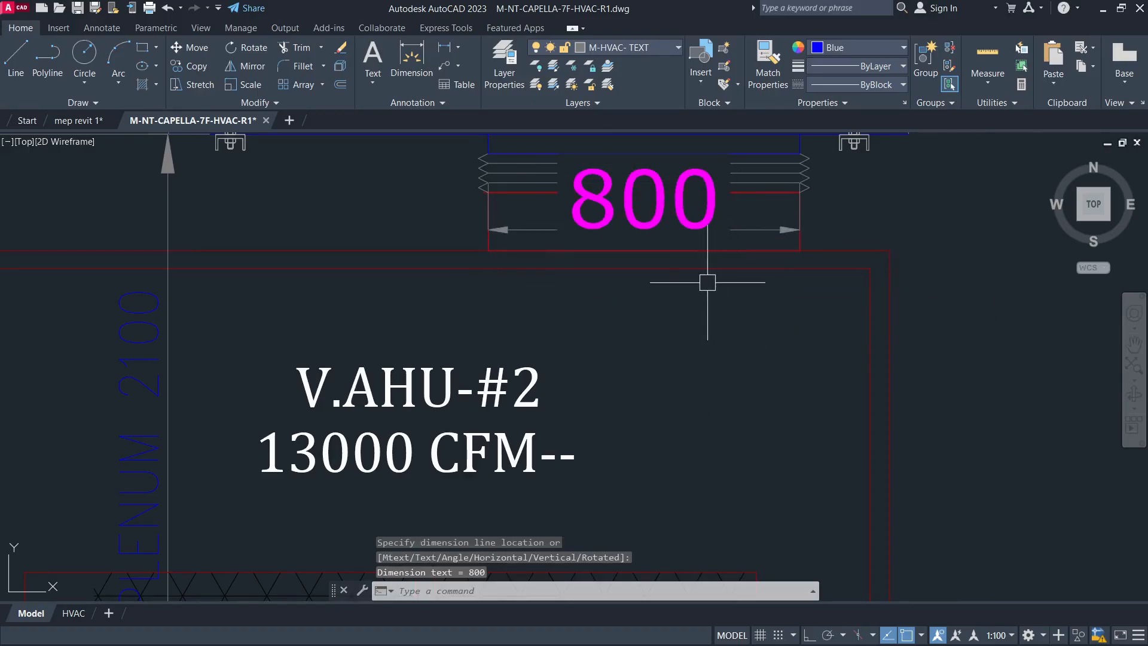
Examine the crossed square opening on the AHU copy together with its two edge-offset dimensions
scroll(707, 310, "down", 15)
scroll(634, 309, "up", 6)
scroll(646, 280, "up", 6)
scroll(616, 359, "down", 2)
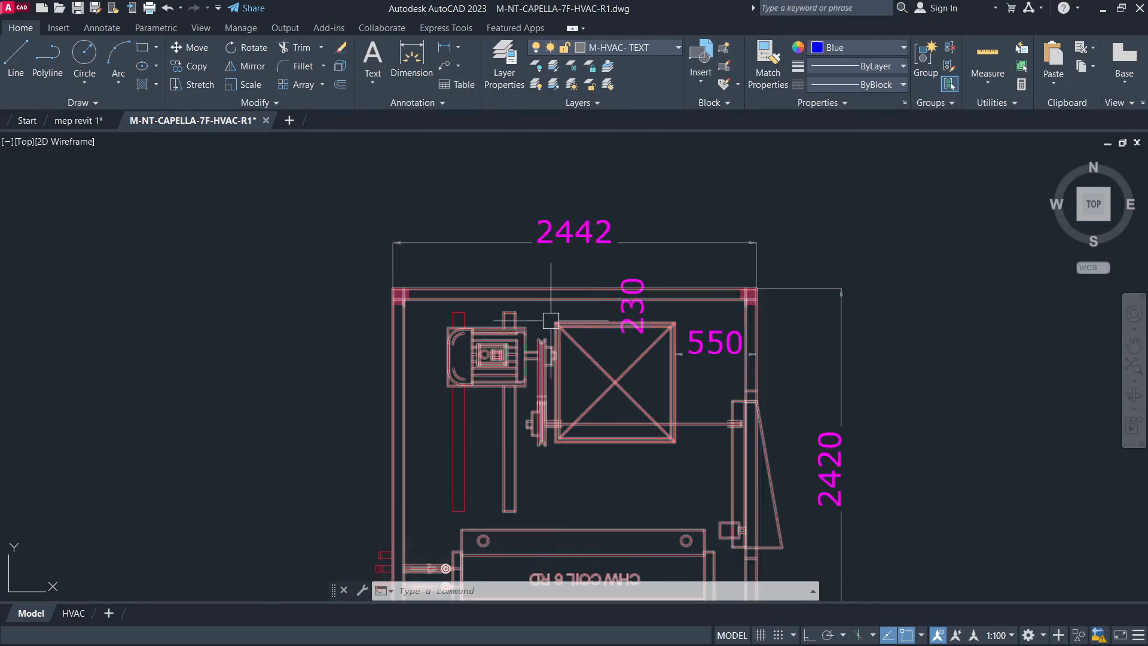
left_click(546, 311)
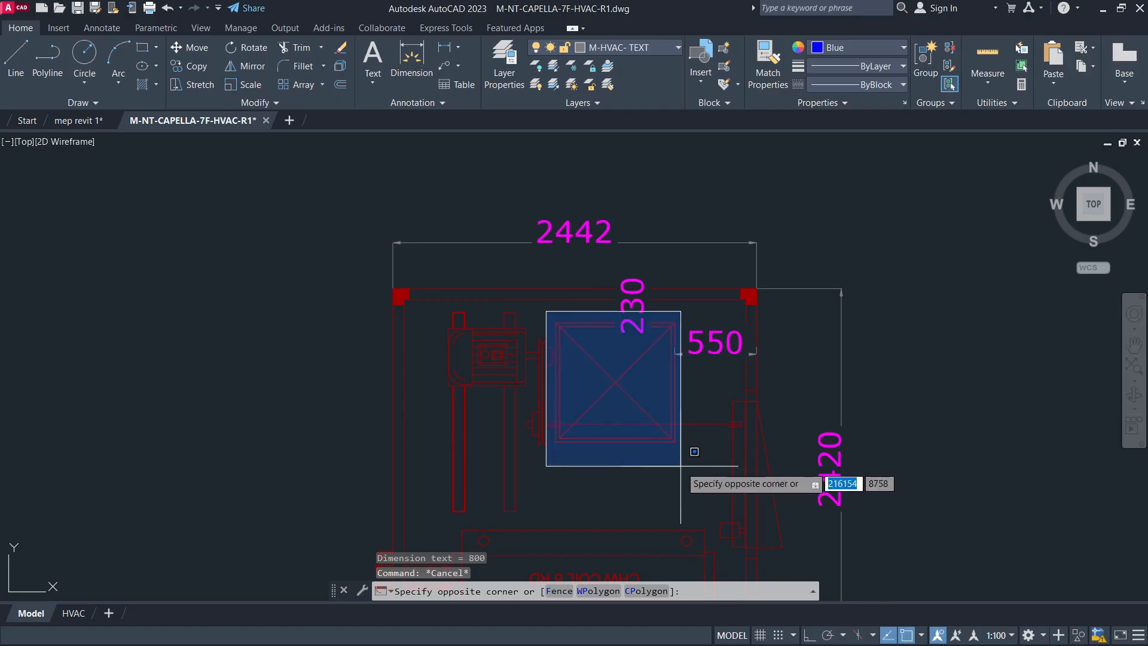
key("Escape")
scroll(640, 281, "up", 6)
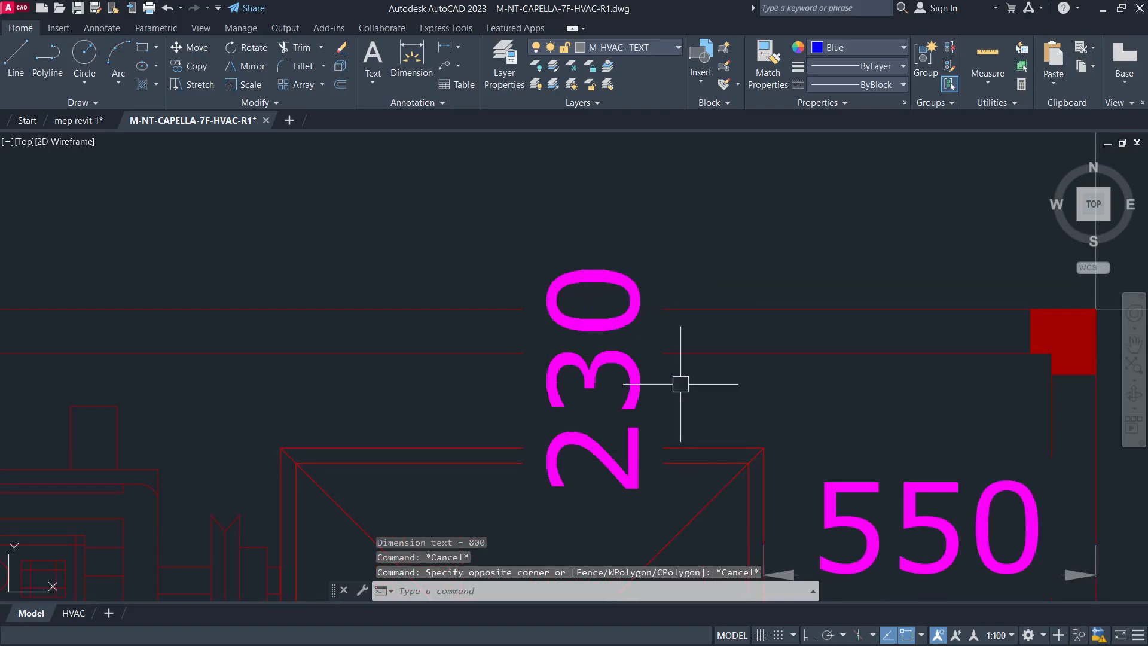
scroll(680, 384, "down", 6)
scroll(501, 409, "up", 2)
Dimension the width and height of the crossed square opening on the AHU copy, below and left of it
type("dli")
key("Return")
key("Return")
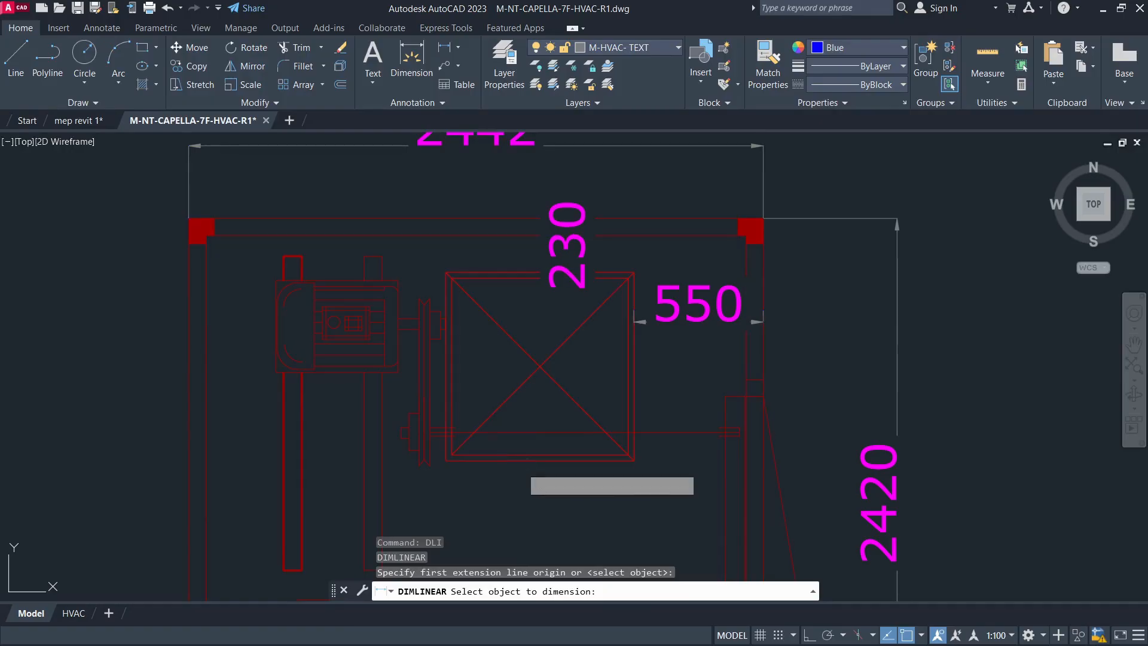
left_click(526, 459)
key("Return")
key("Return")
left_click(448, 366)
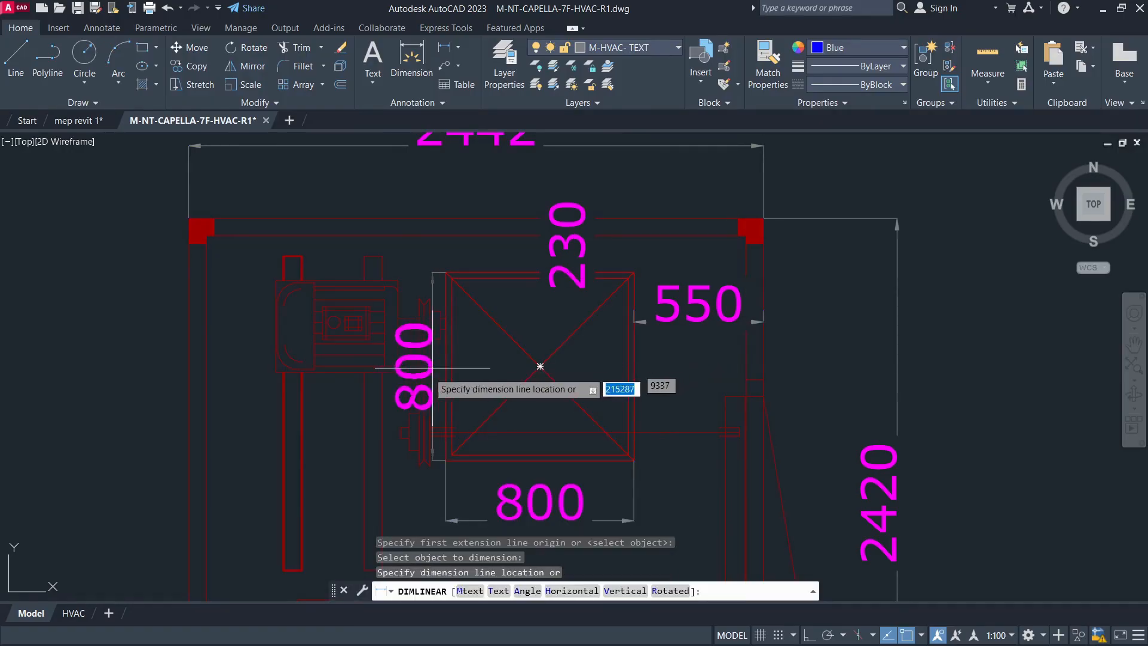
left_click(336, 416)
key("Escape")
Examine the CHW coil, its pipe connections and the fan motor on the AHU copy
scroll(657, 351, "down", 6)
scroll(554, 389, "up", 4)
scroll(634, 495, "up", 4)
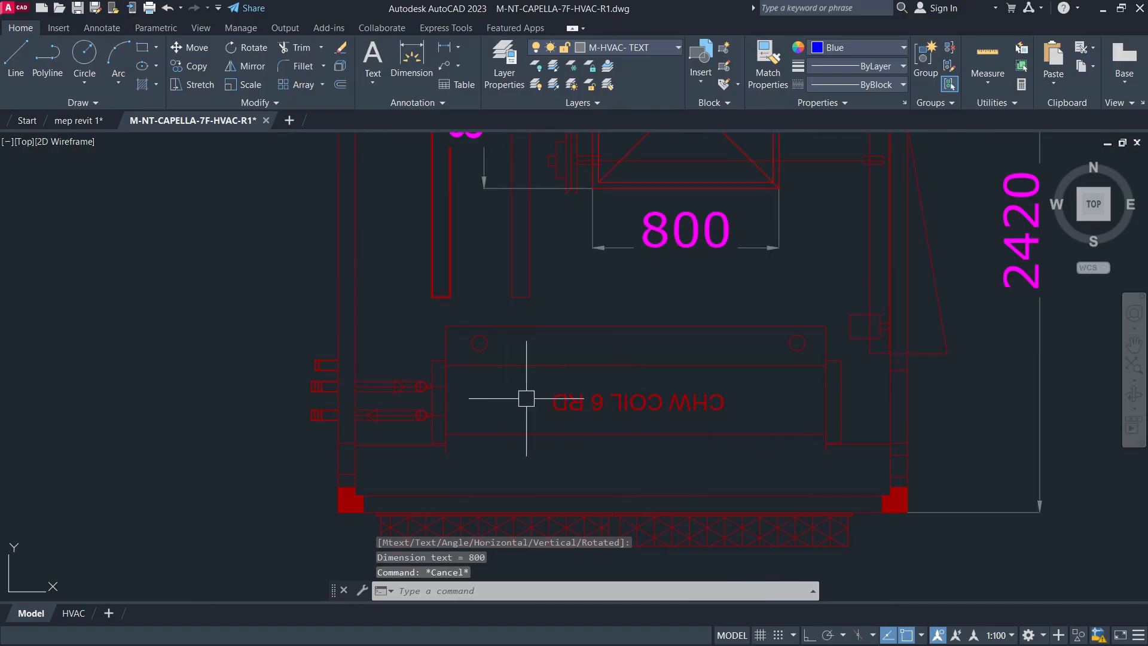
scroll(672, 436, "down", 4)
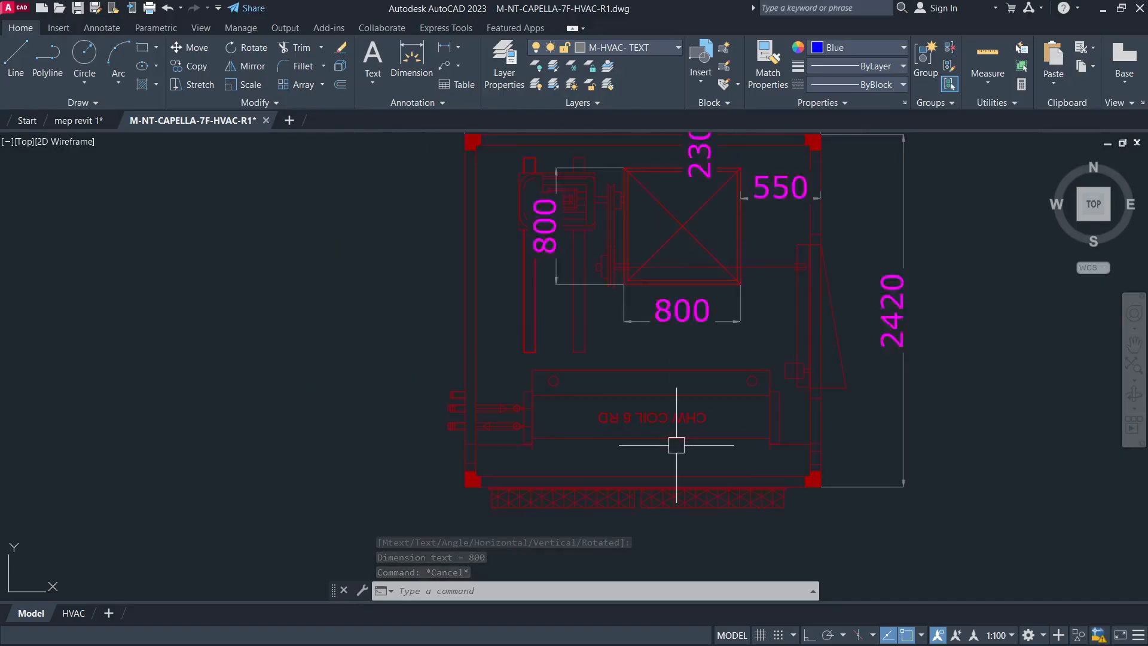
scroll(594, 282, "up", 5)
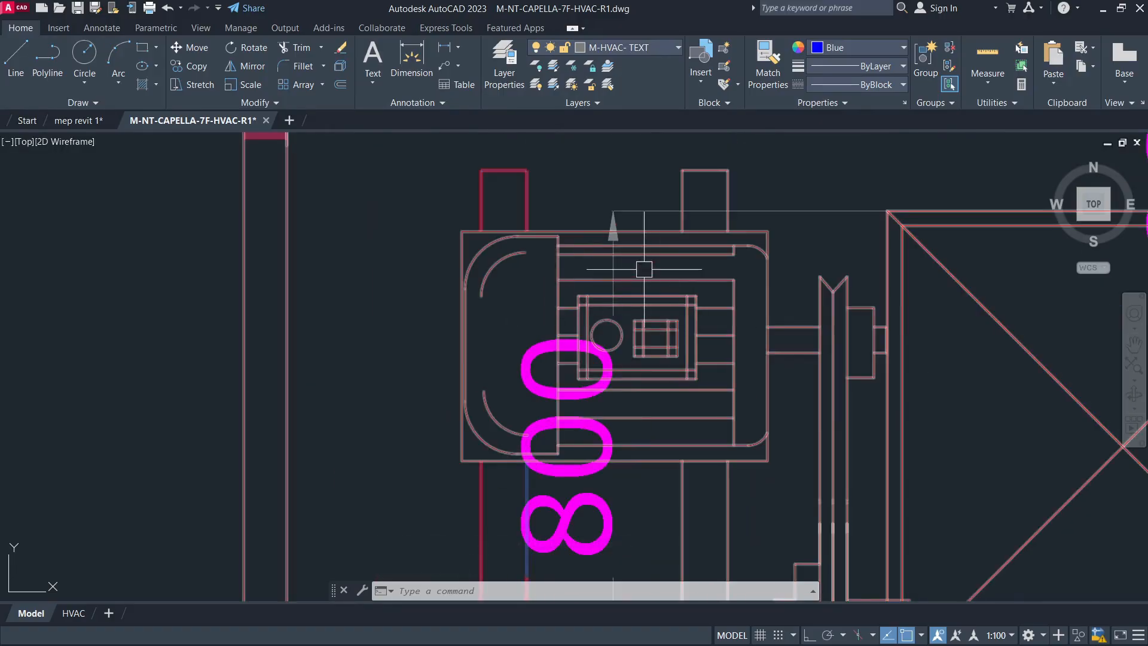
scroll(648, 278, "down", 5)
scroll(622, 370, "up", 4)
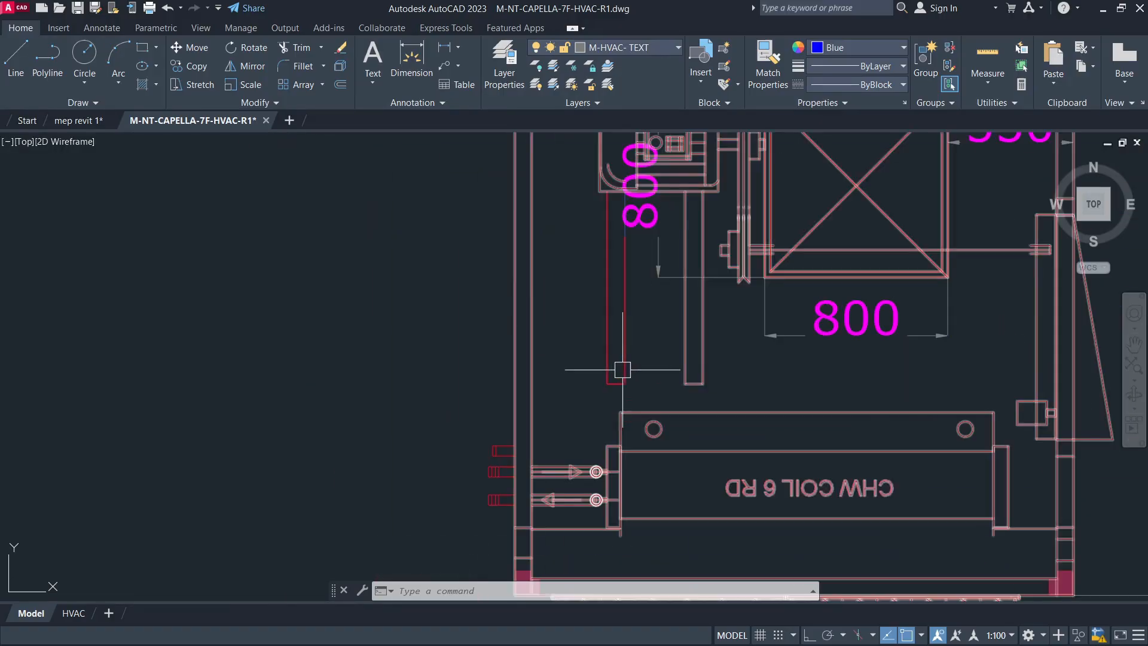
Review the complete set of dimensions on the AHU copy and compare it with Section-BB above
middle_click(484, 388)
middle_click(484, 388)
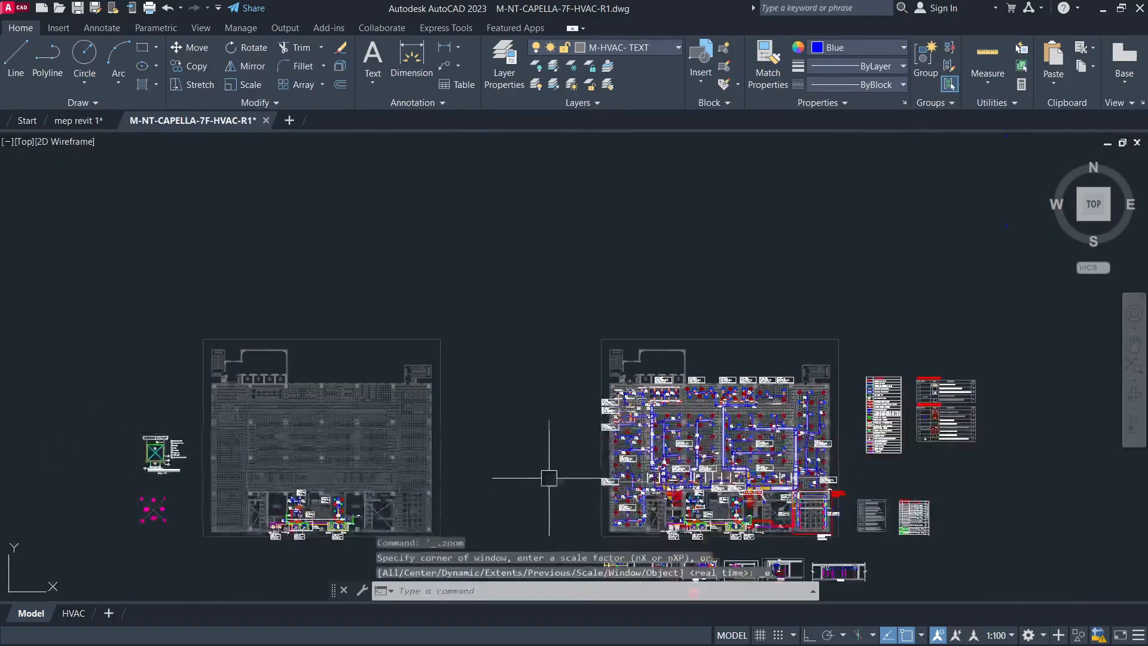
middle_click_drag(550, 480, 479, 267)
scroll(615, 402, "up", 10)
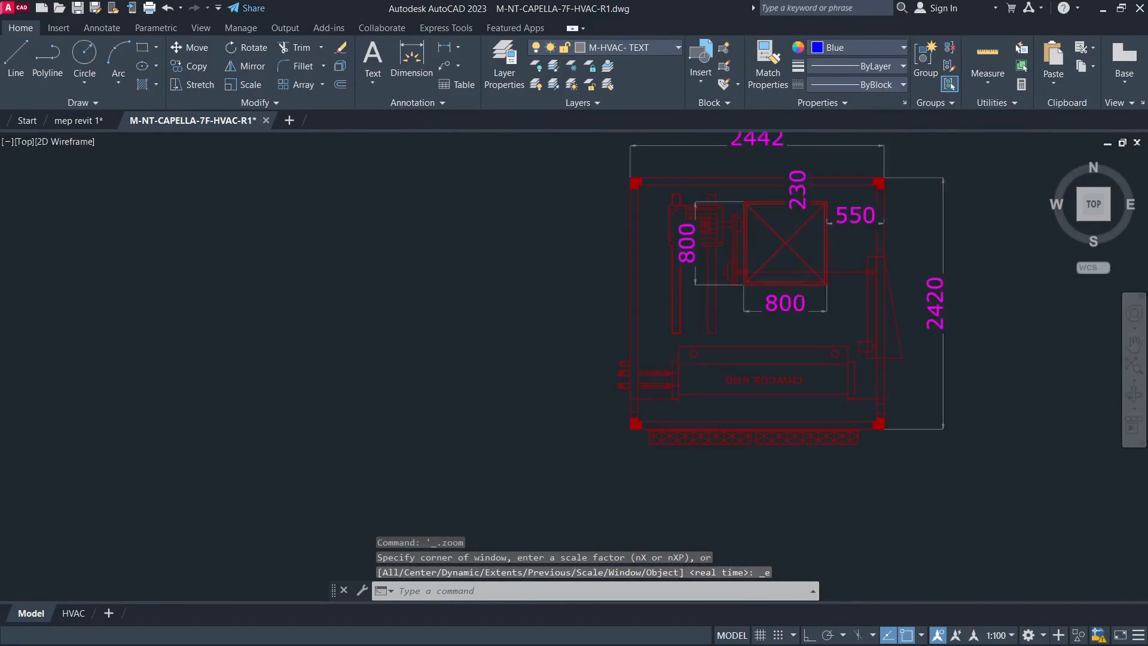
middle_click_drag(776, 249, 584, 288)
scroll(584, 288, "down", 3)
scroll(479, 288, "up", 2)
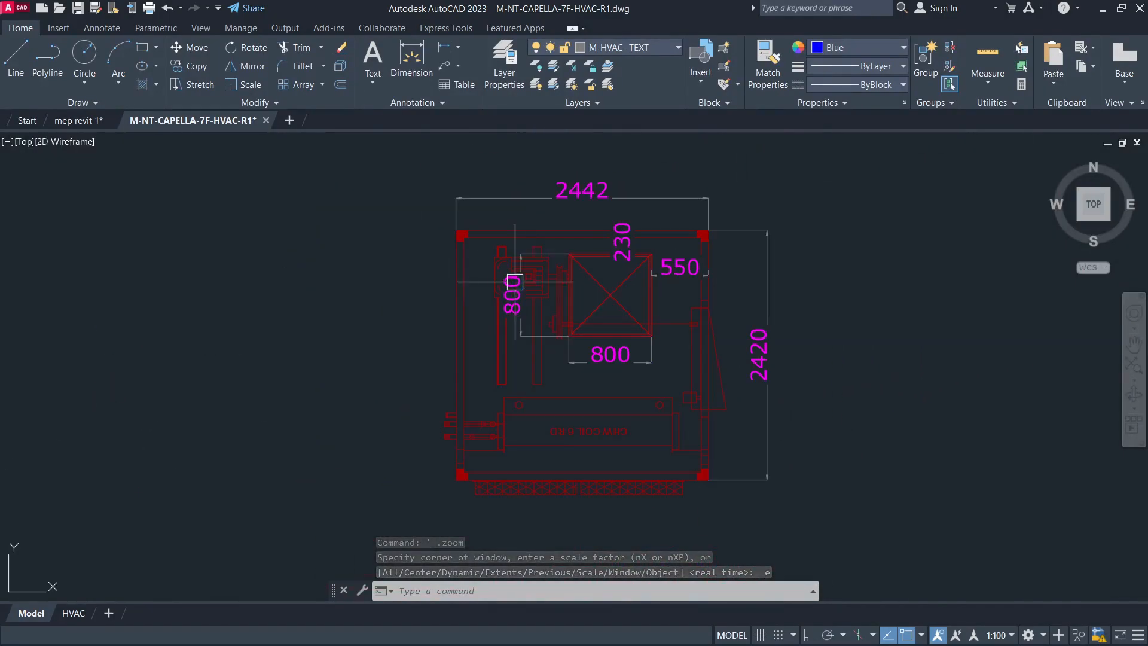
middle_click_drag(368, 306, 369, 317)
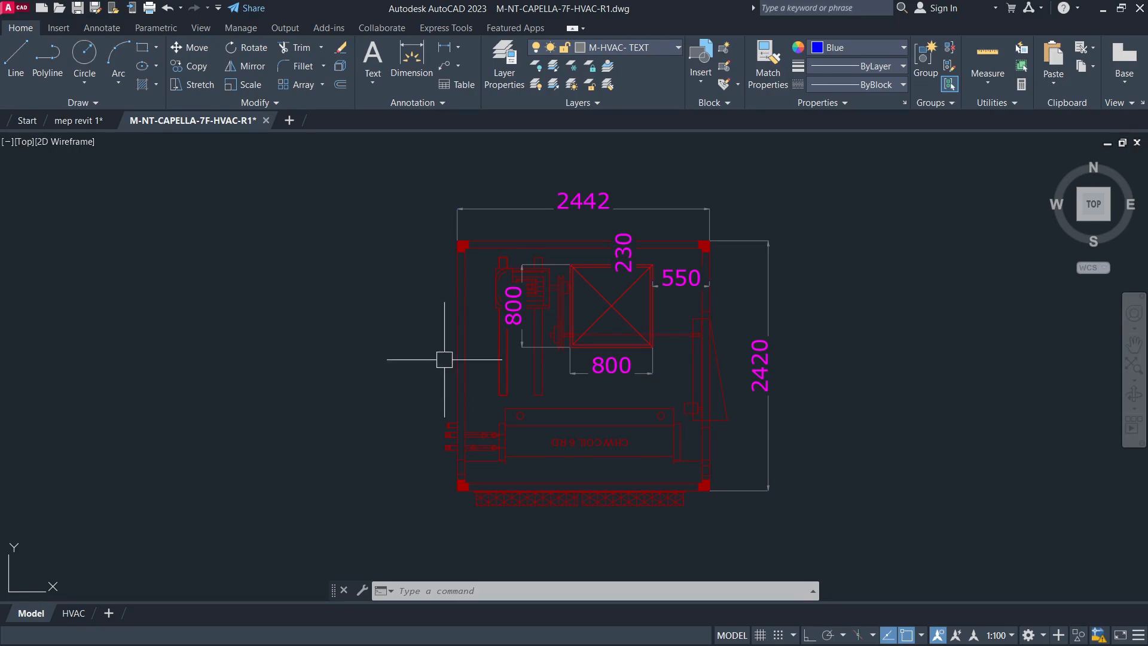
scroll(448, 363, "down", 4)
scroll(440, 368, "up", 4)
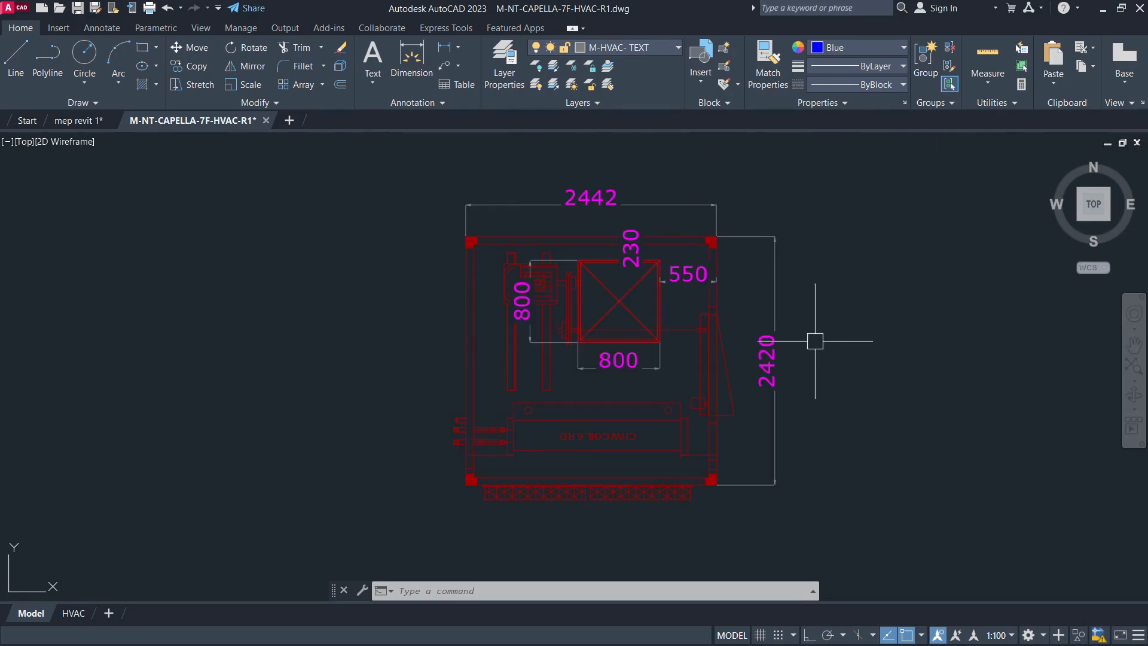
scroll(805, 338, "down", 3)
middle_click_drag(819, 266, 746, 455)
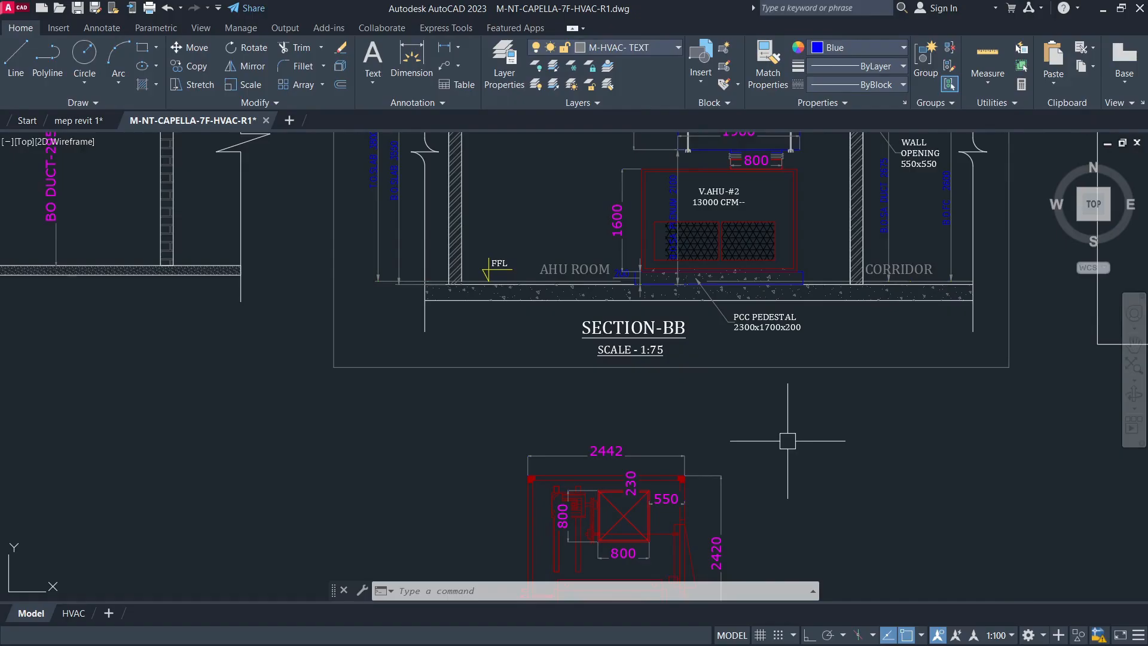
middle_click_drag(786, 438, 796, 369)
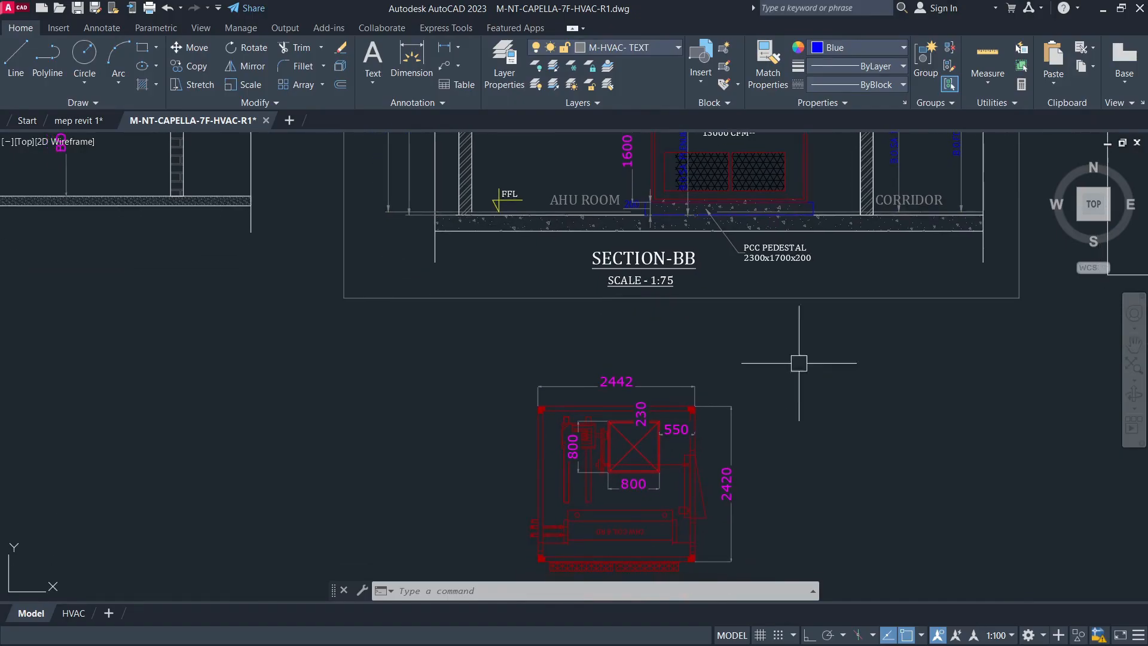
middle_click_drag(496, 505, 520, 445)
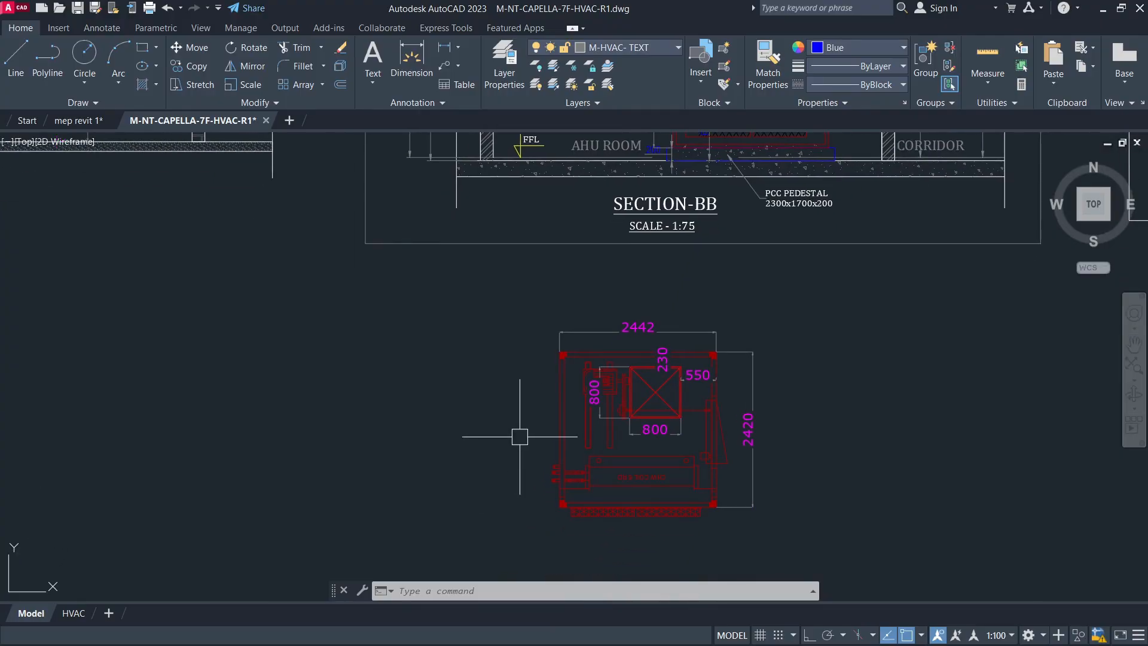
Examine the diffusers and the VCD-33 duct branch beside the ladies toilet on the HVAC floor plan
mouse_move(779, 300)
middle_mouse_down()
mouse_move(729, 579)
mouse_move(723, 560)
middle_mouse_up()
scroll(646, 422, "down", 8)
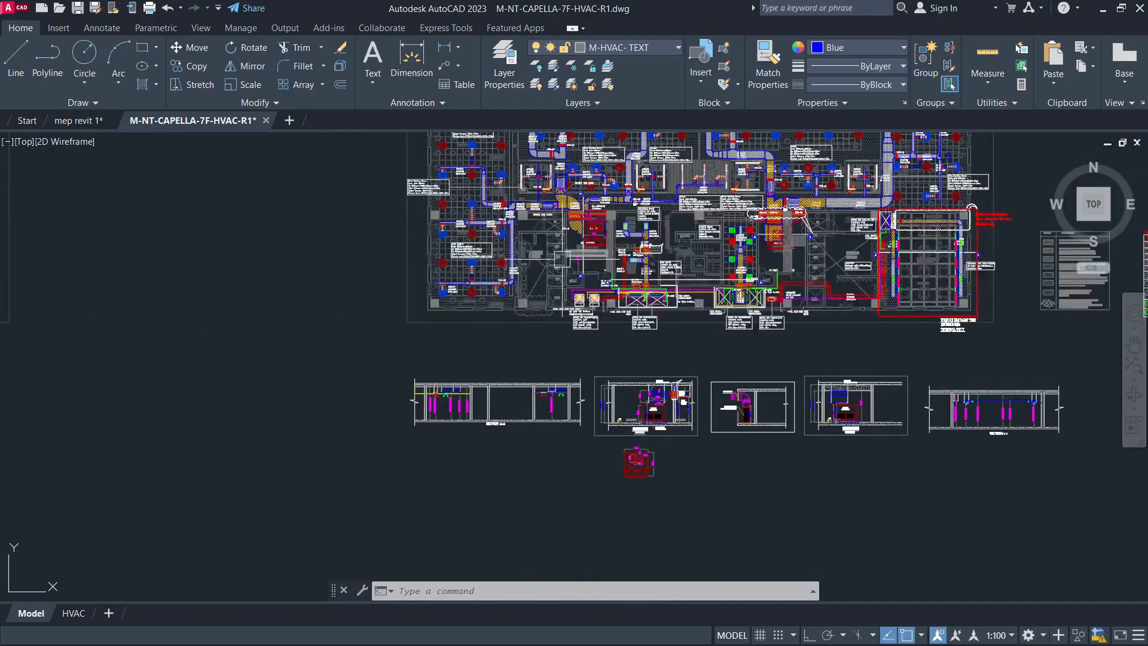
scroll(489, 262, "up", 6)
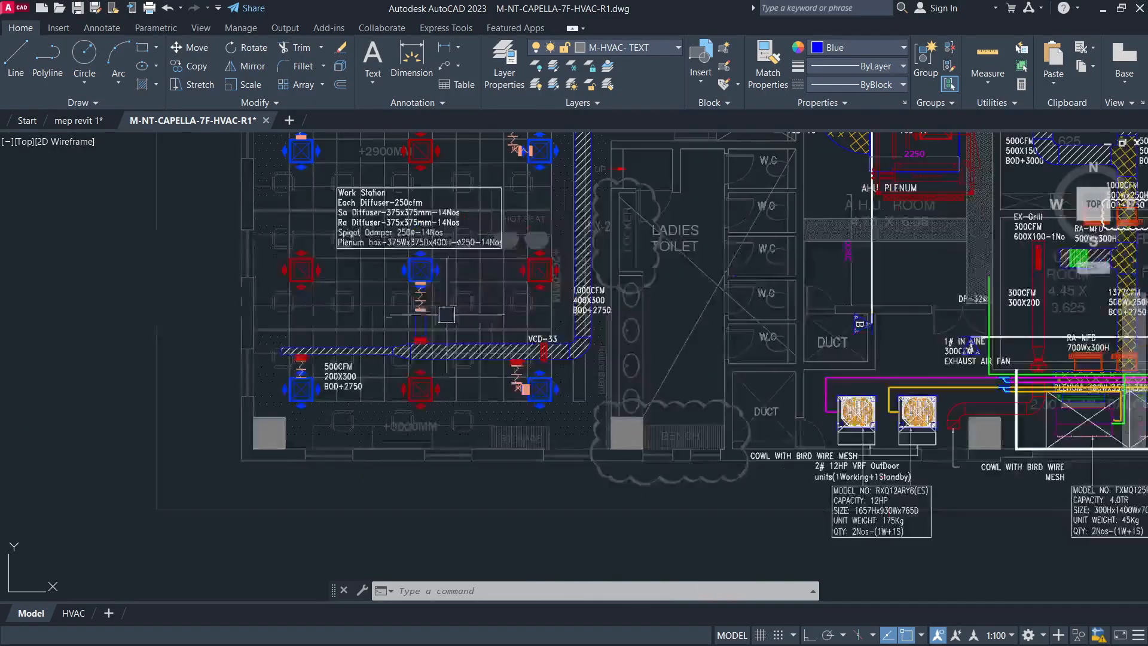
scroll(397, 415, "up", 4)
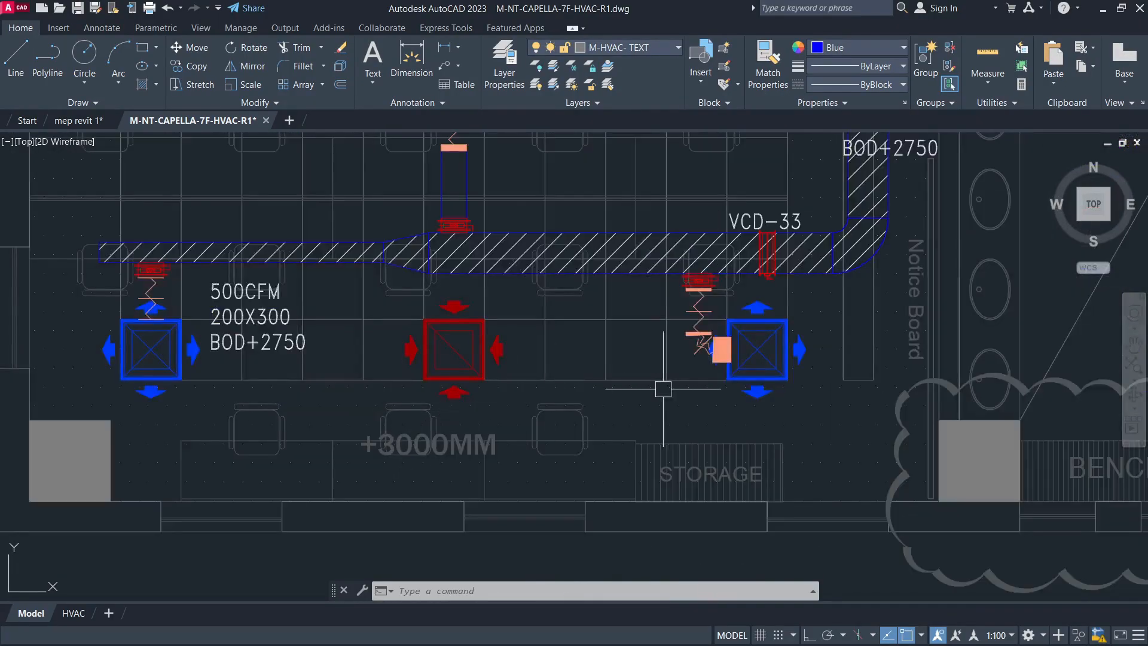
scroll(556, 281, "down", 6)
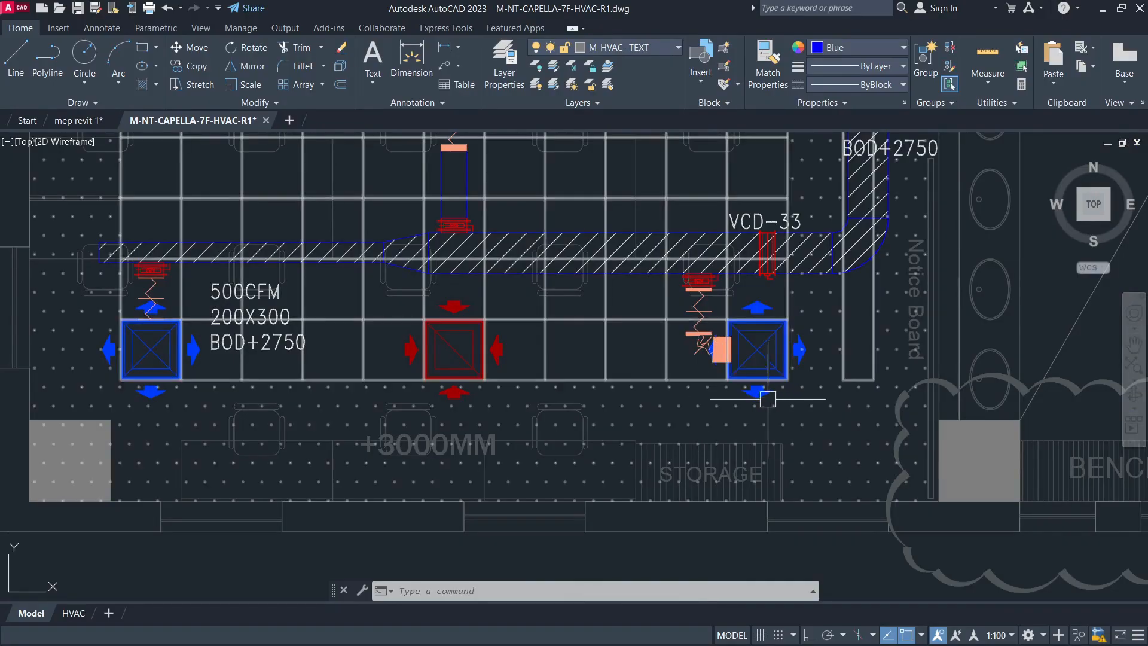
scroll(428, 333, "down", 4)
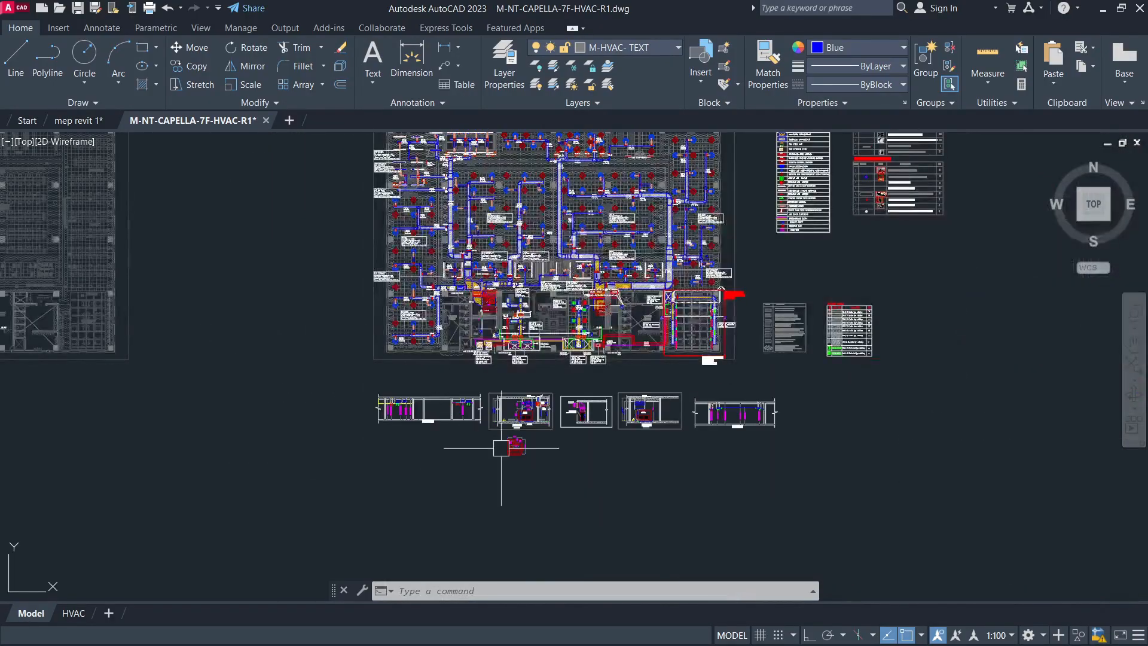
scroll(505, 478, "up", 5)
middle_click_drag(500, 483, 513, 366)
scroll(502, 512, "down", 4)
middle_click_drag(418, 232, 431, 341)
Examine the ducts leaving the AHU room, including the corridor silencers, double side tapers and duct size labels
scroll(642, 428, "up", 8)
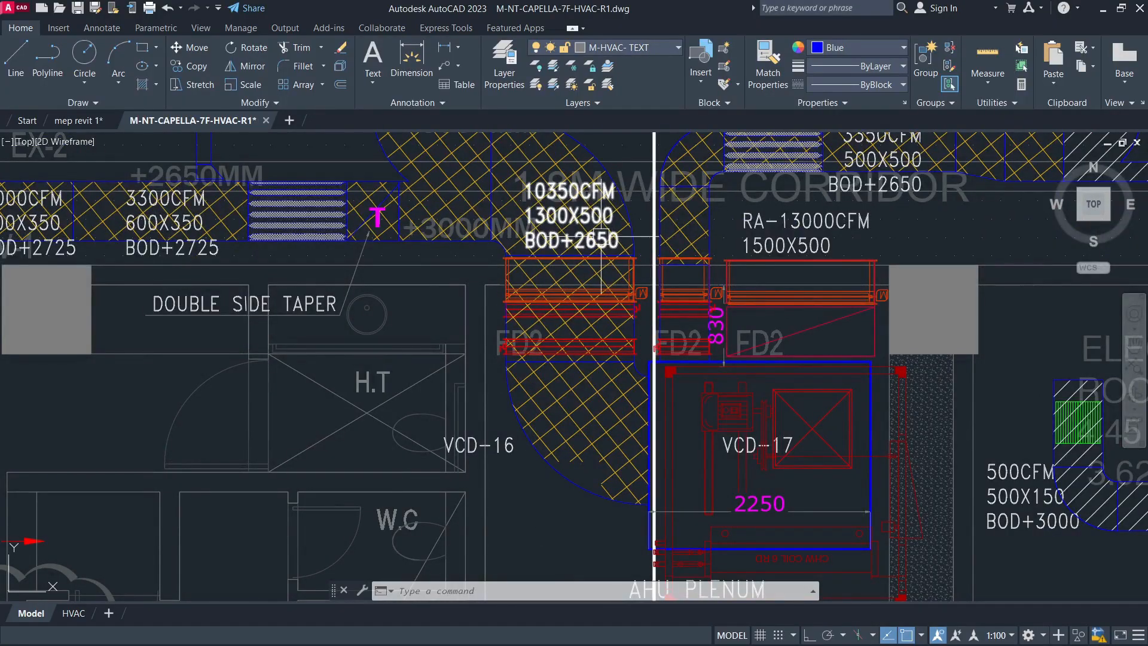
middle_click_drag(317, 281, 658, 389)
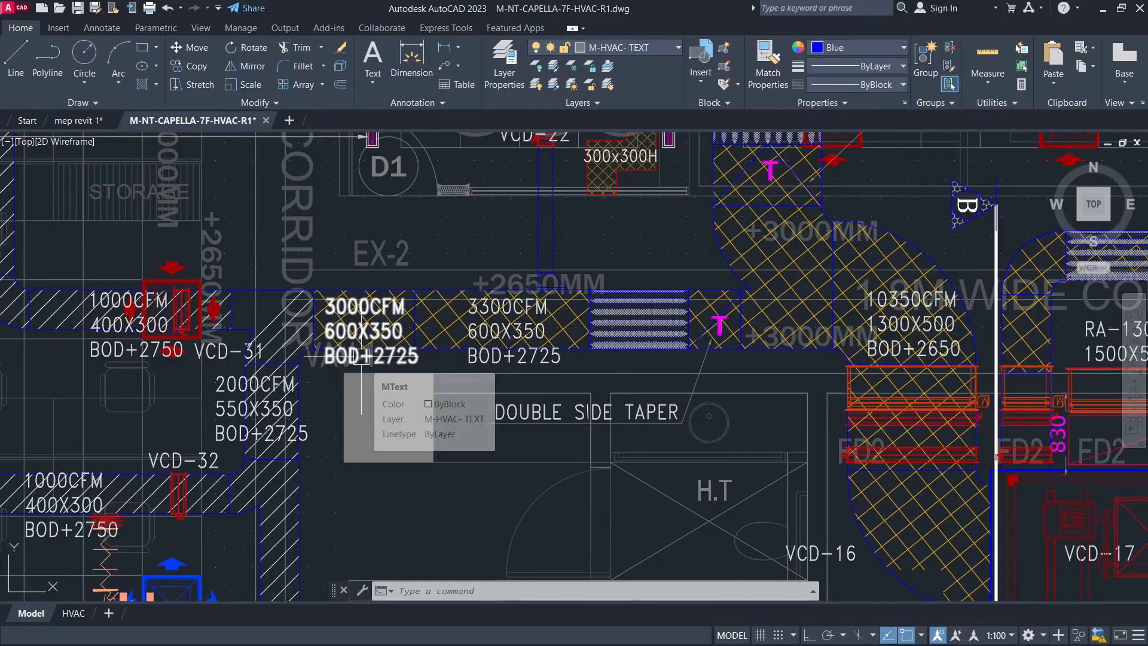
scroll(361, 359, "down", 4)
scroll(438, 306, "down", 4)
scroll(438, 307, "up", 8)
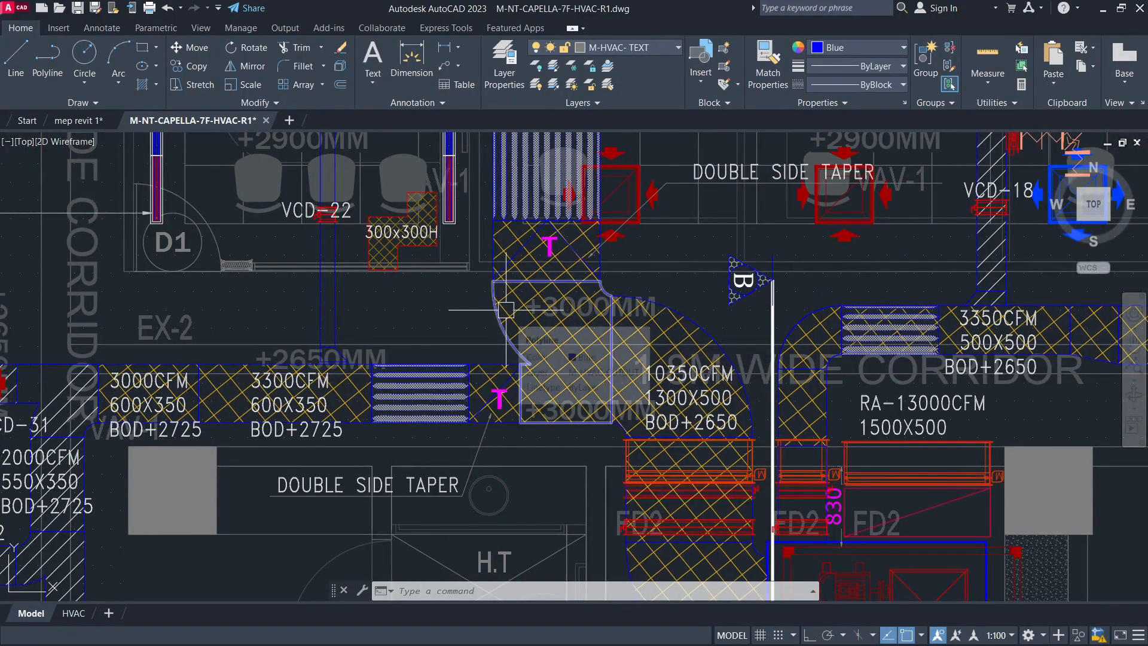
scroll(410, 405, "up", 4)
scroll(421, 397, "down", 2)
scroll(425, 393, "down", 3)
scroll(421, 389, "up", 3)
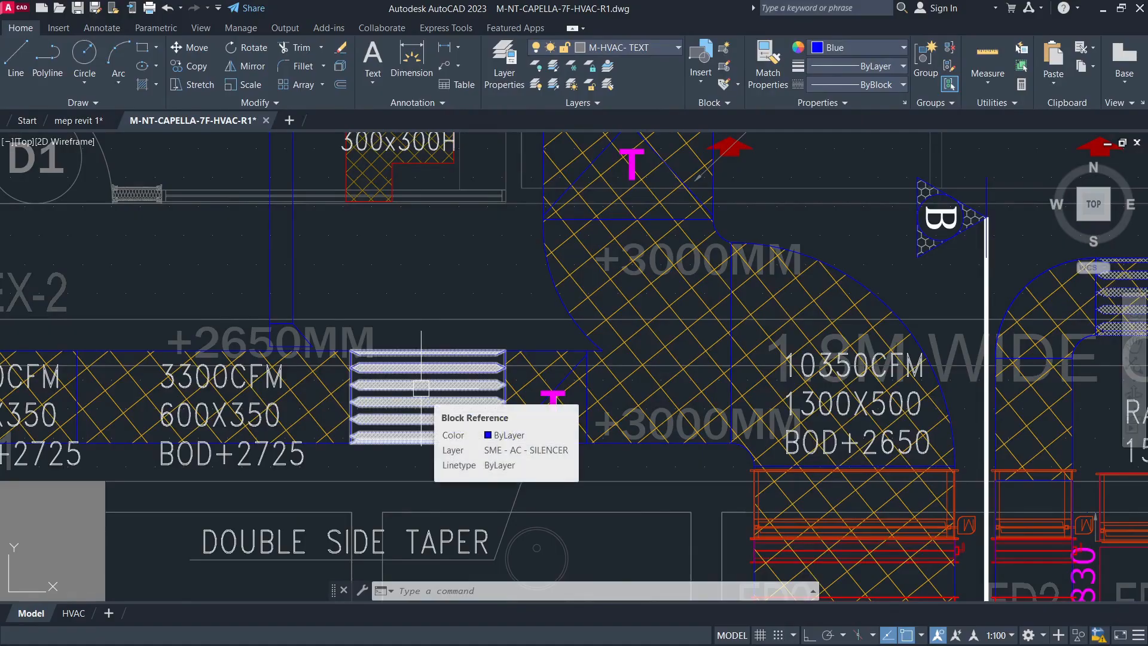
scroll(449, 303, "down", 3)
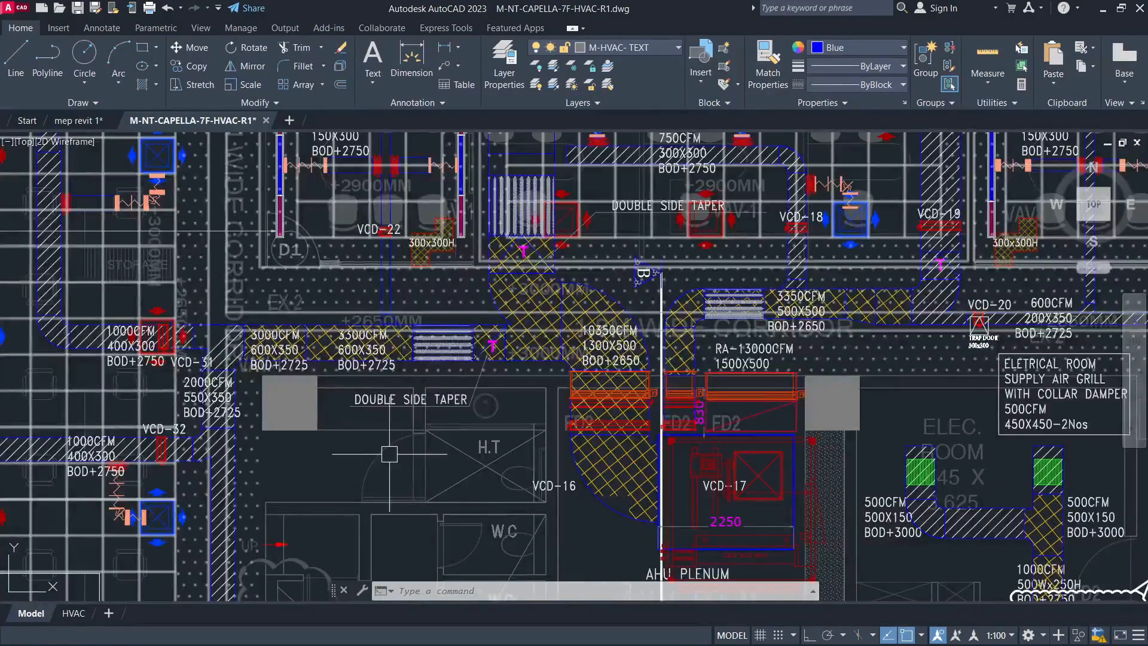
Trace the supply duct branches past VCD-24, VCD-25 and VCD-33, examining where the duct sizes taper down
middle_click_drag(301, 402, 251, 574)
middle_click_drag(470, 208, 451, 481)
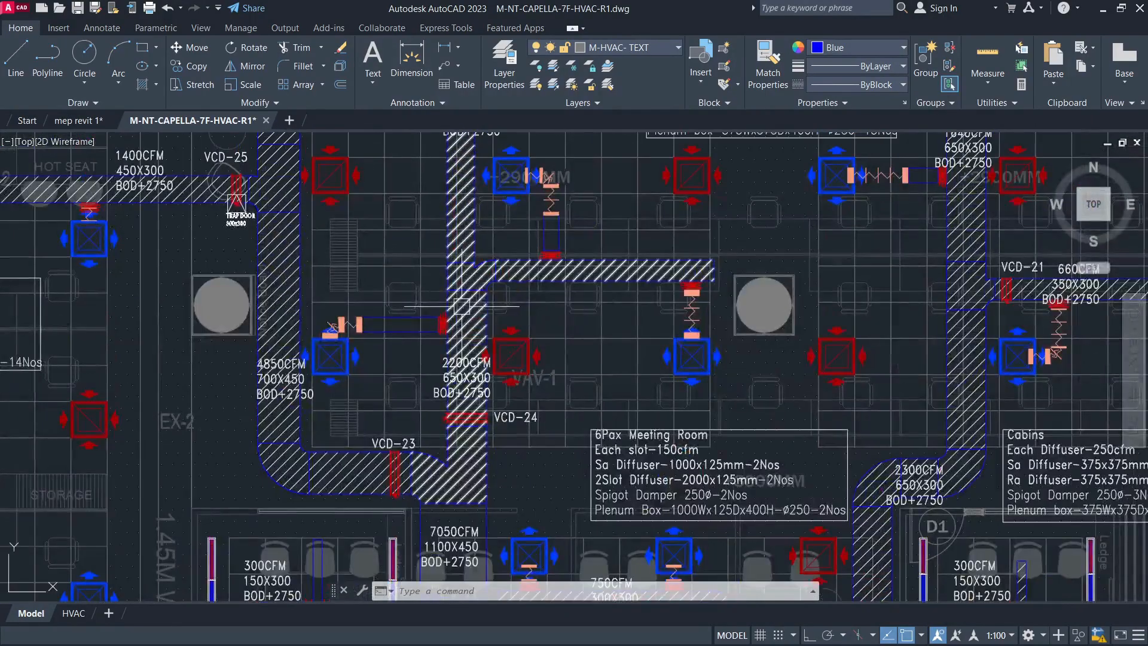
mouse_move(319, 357)
middle_mouse_down()
mouse_move(403, 446)
mouse_move(693, 430)
middle_mouse_up()
scroll(314, 262, "up", 4)
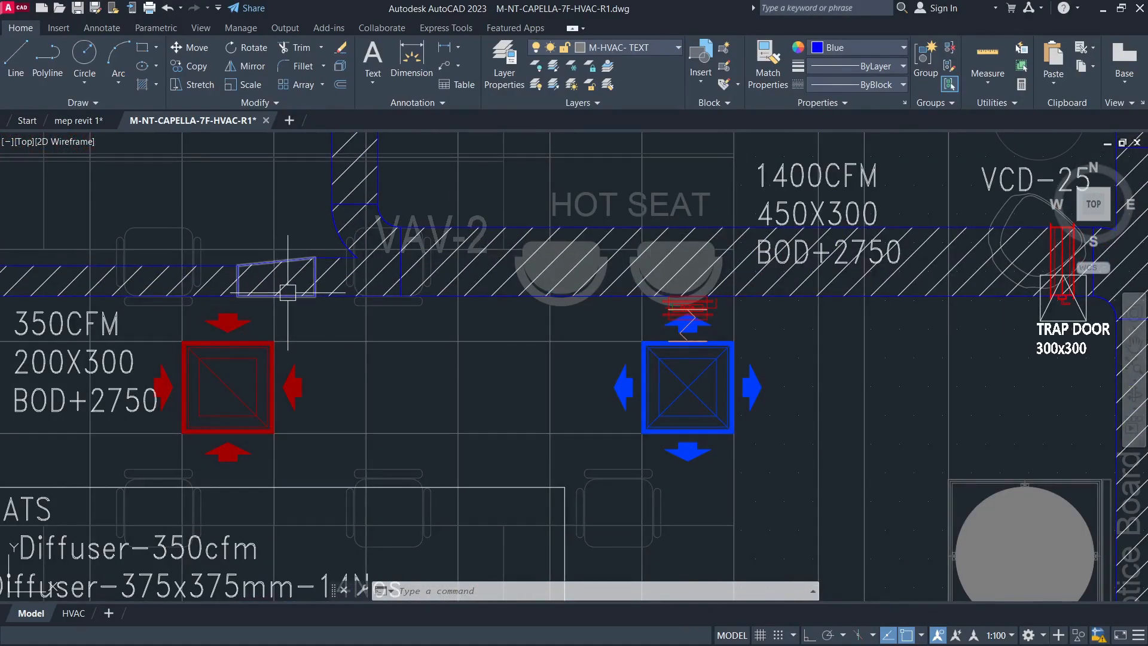
scroll(288, 299, "down", 6)
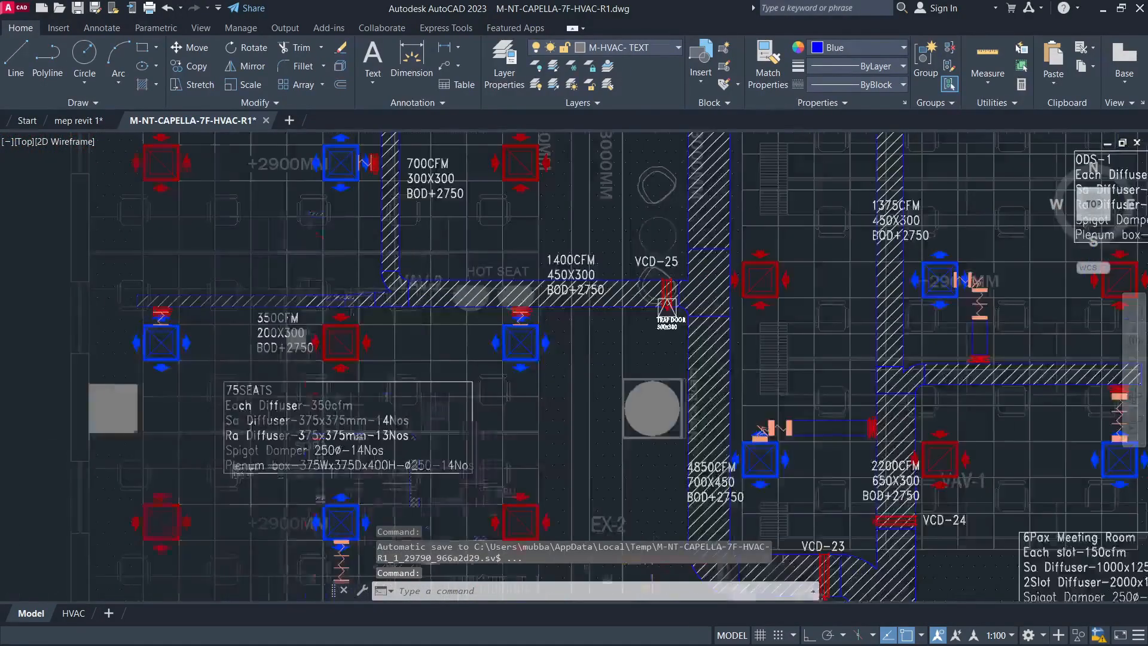
scroll(387, 434, "up", 8)
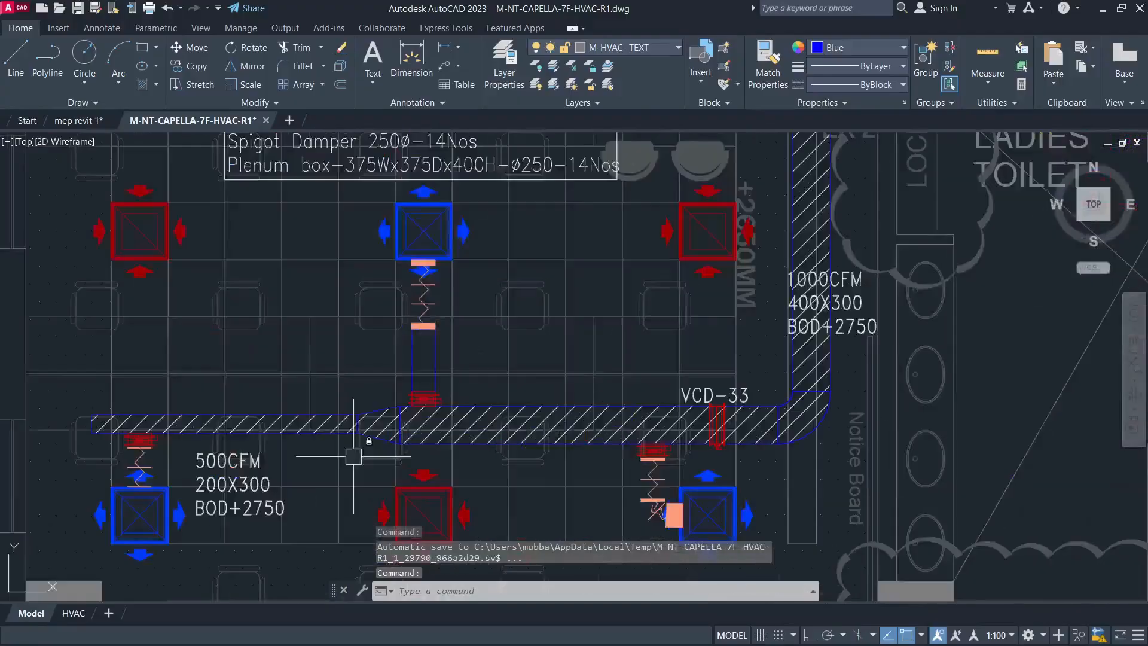
mouse_move(404, 419)
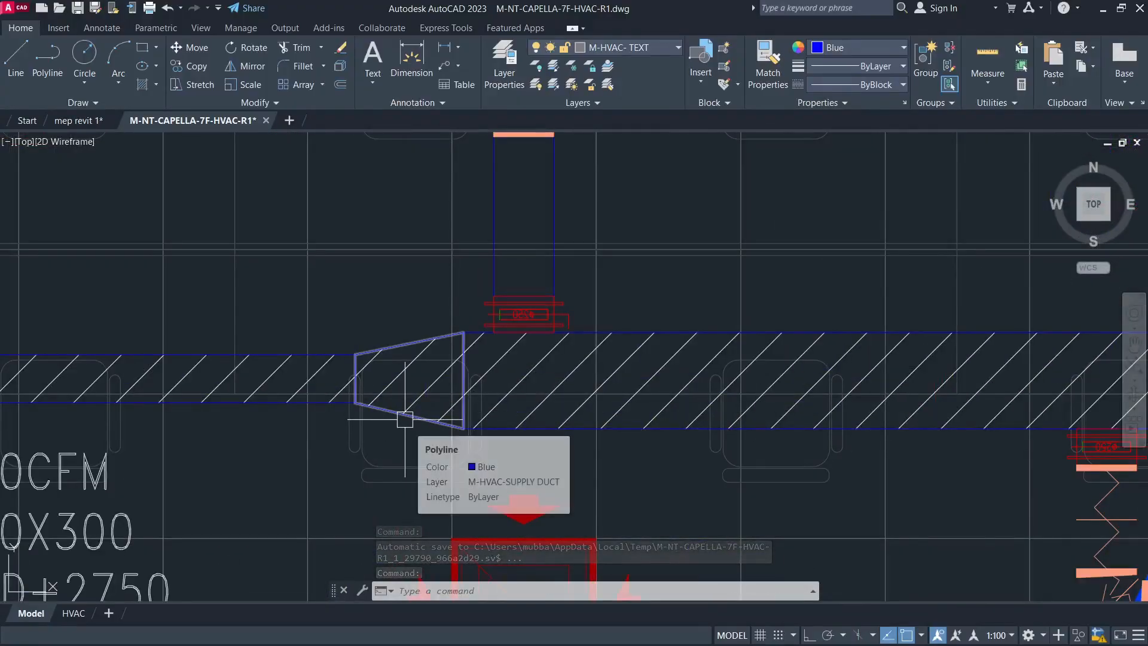
scroll(404, 419, "down", 5)
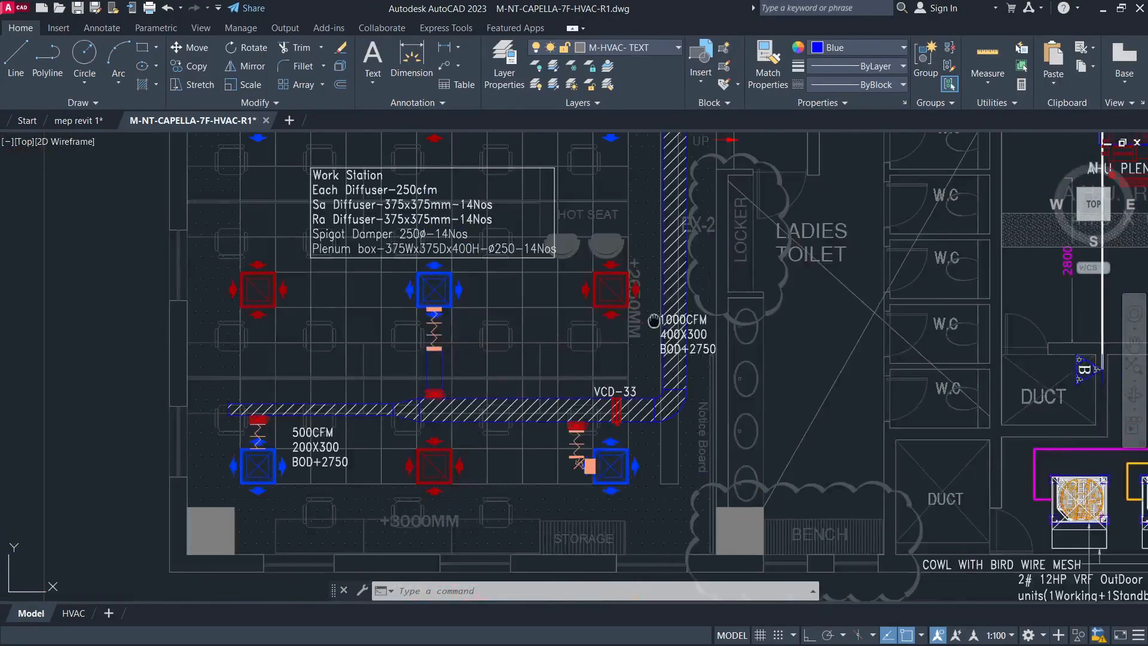
scroll(445, 393, "down", 3)
scroll(451, 441, "up", 4)
Review Section-BB with the dimensioned AHU copy below it and their place in the overall drawing layout
scroll(317, 463, "down", 8)
middle_click_drag(391, 462, 434, 266)
scroll(478, 416, "up", 4)
scroll(472, 326, "up", 2)
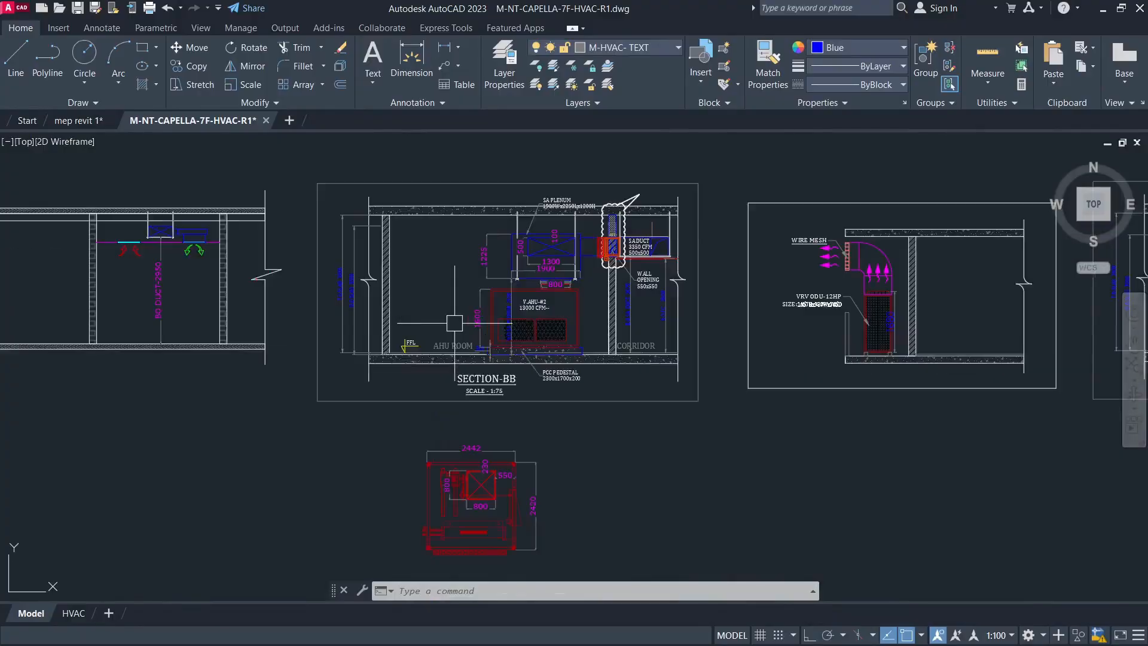
middle_click(507, 359)
middle_click(506, 359)
middle_click_drag(506, 359, 458, 244)
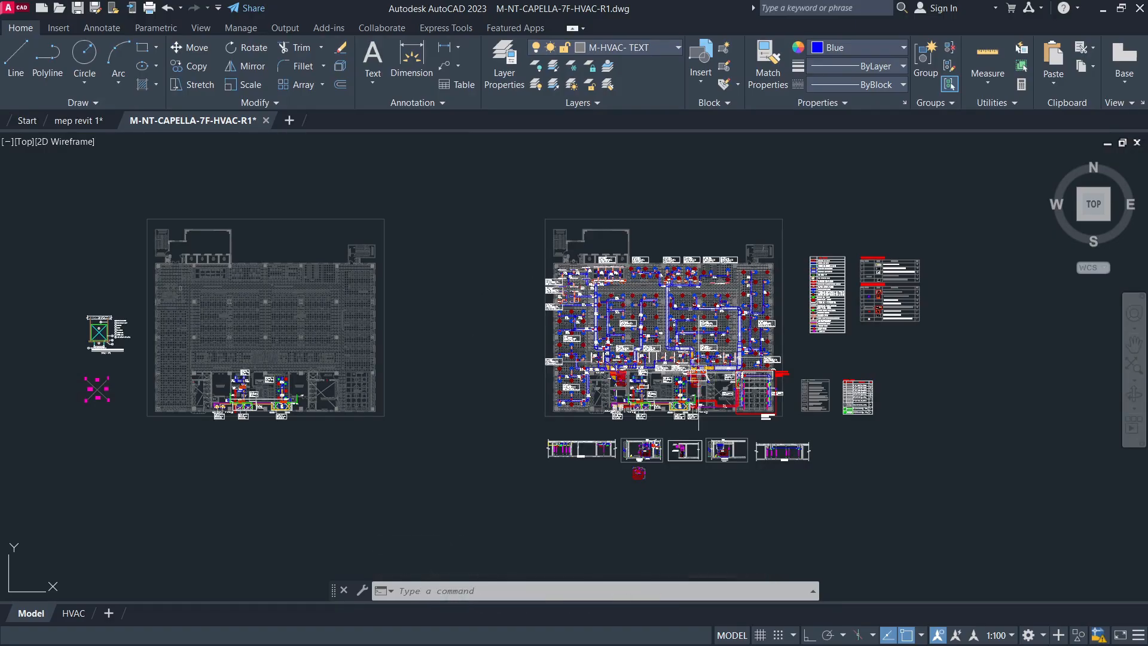
scroll(669, 460, "up", 6)
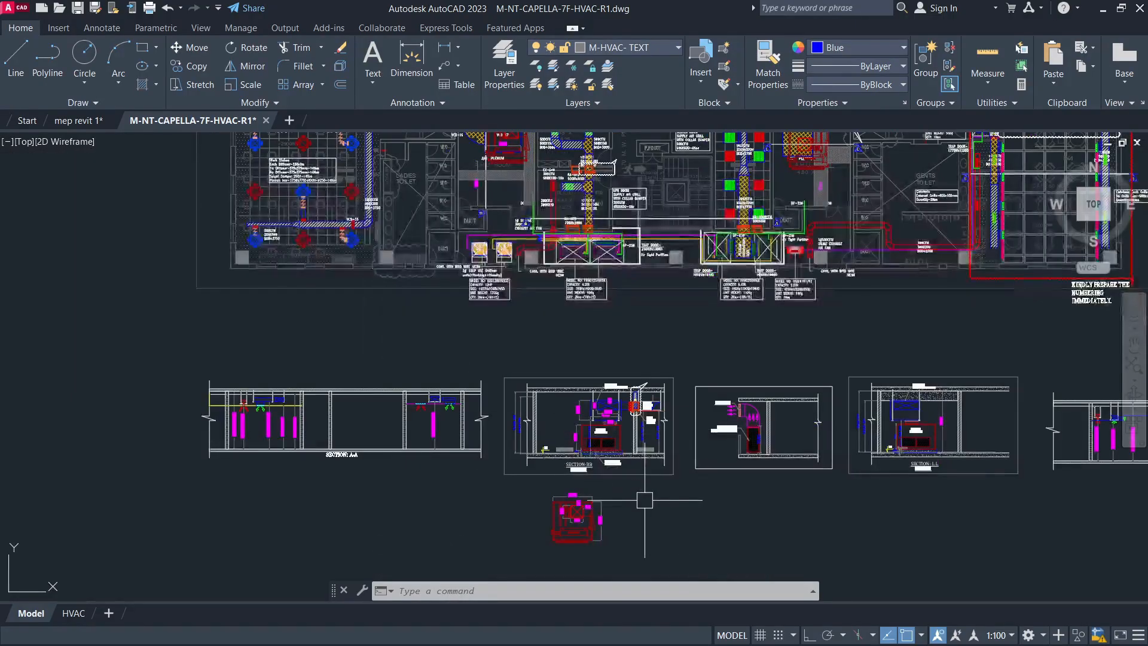
scroll(616, 547, "up", 4)
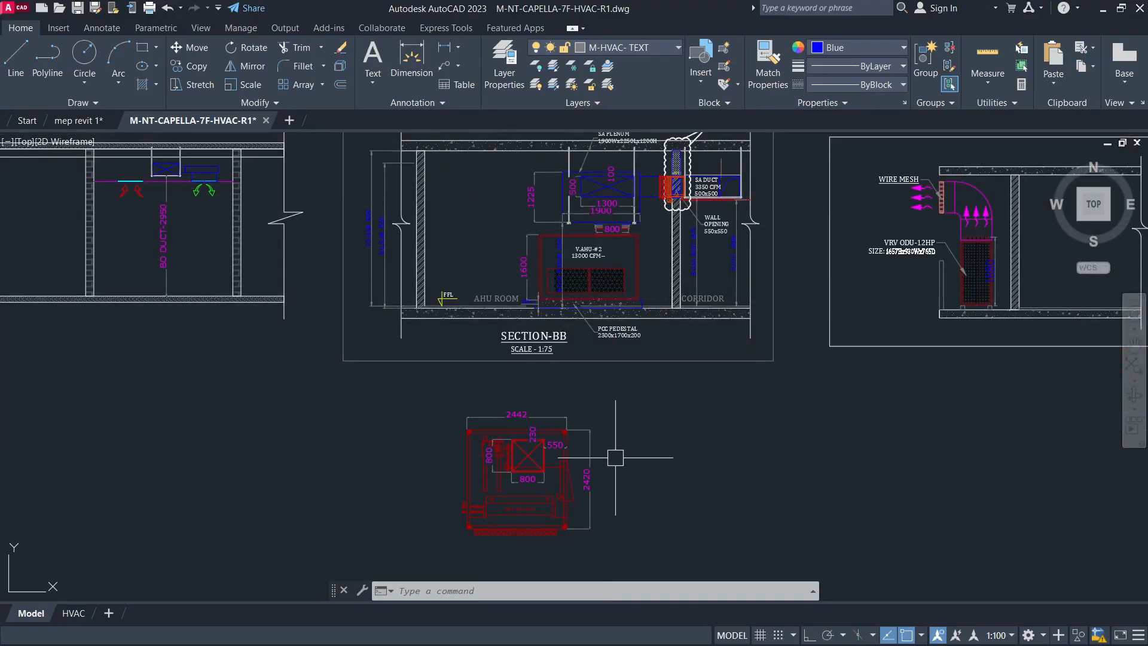
mouse_move(632, 451)
middle_mouse_down()
mouse_move(646, 401)
mouse_move(624, 440)
middle_mouse_up()
scroll(647, 413, "down", 2)
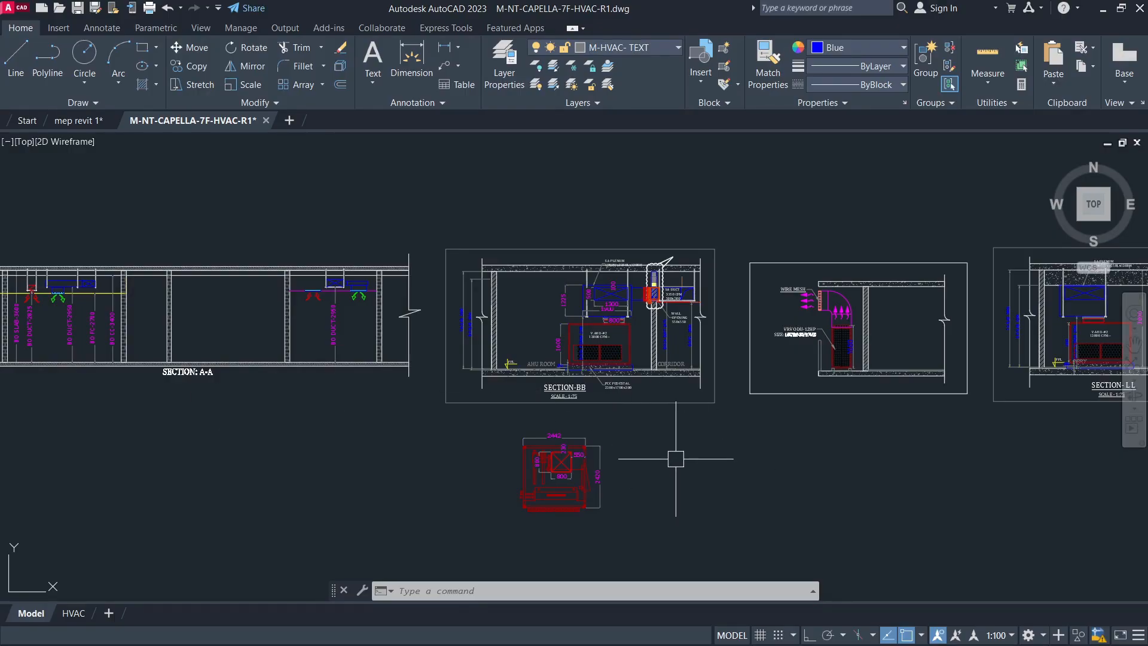
Compare the AHU in the AHU room beside the ladies toilet on the plan with its dimensioned copy
scroll(628, 466, "down", 3)
scroll(558, 240, "up", 4)
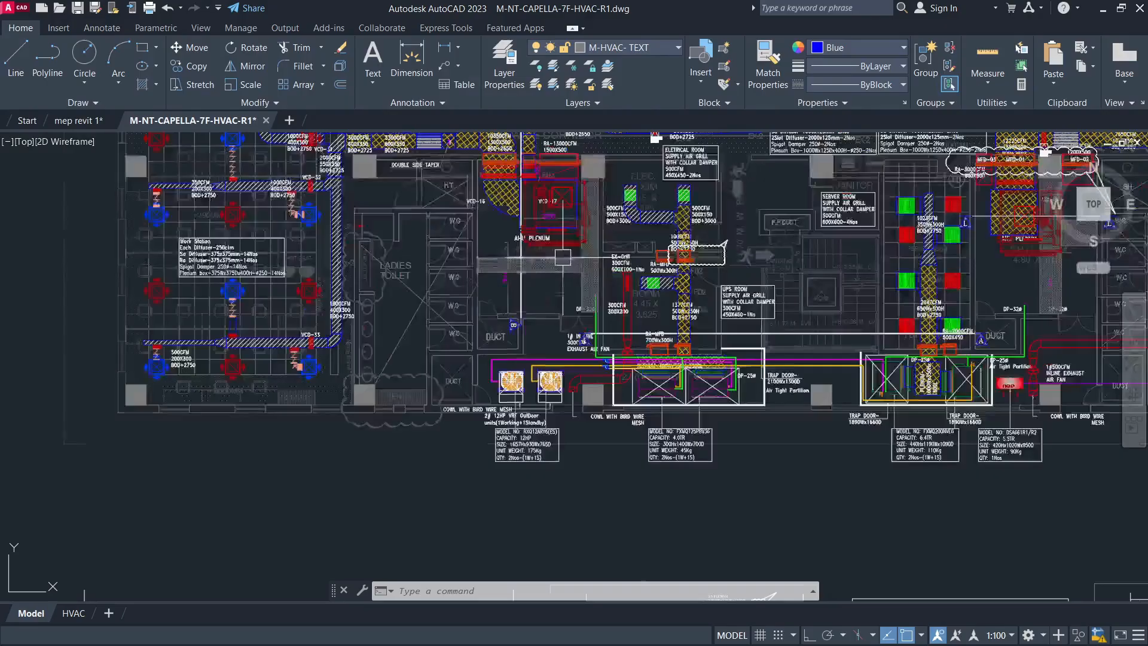
scroll(558, 240, "up", 3)
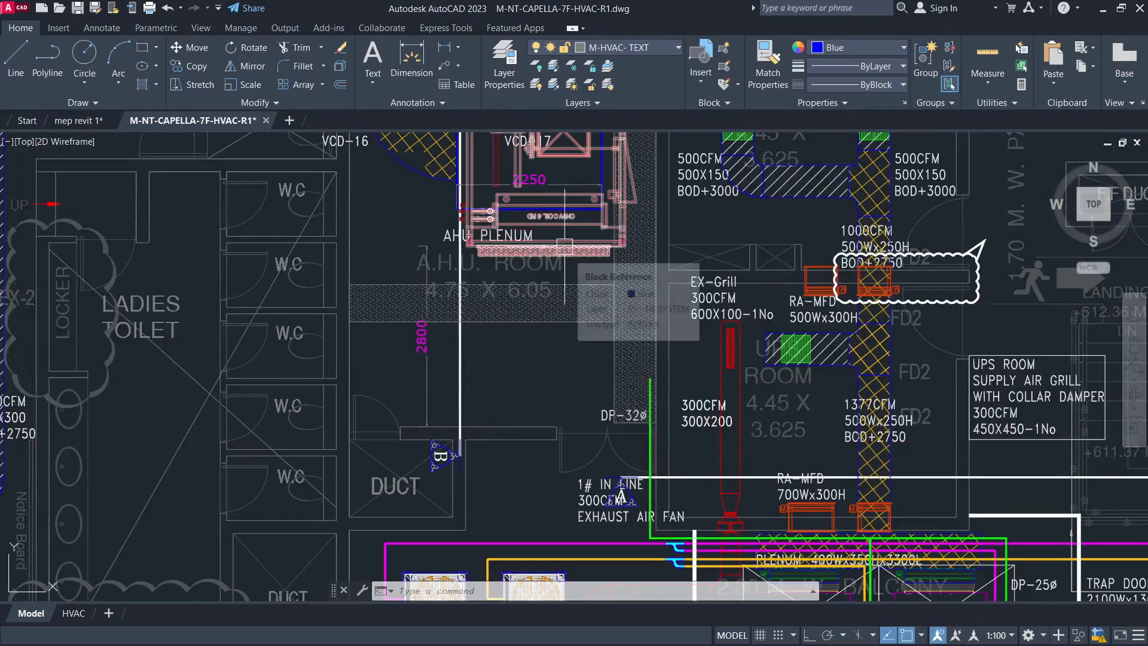
scroll(557, 240, "down", 6)
scroll(606, 507, "up", 2)
scroll(606, 508, "up", 6)
scroll(515, 445, "down", 4)
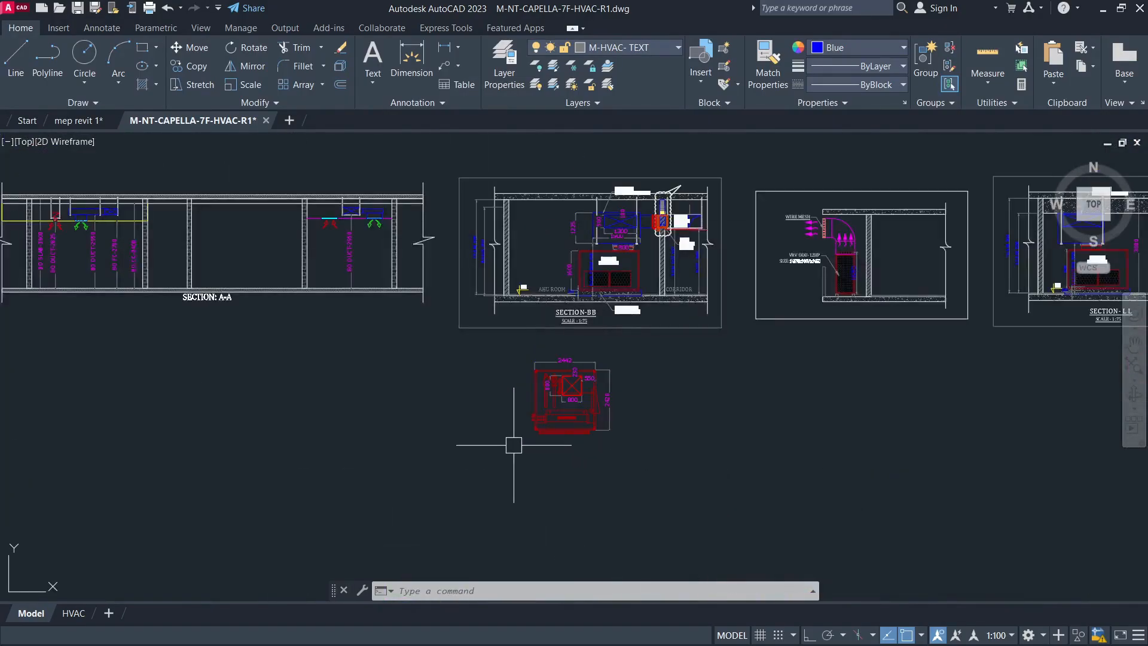
scroll(484, 392, "up", 8)
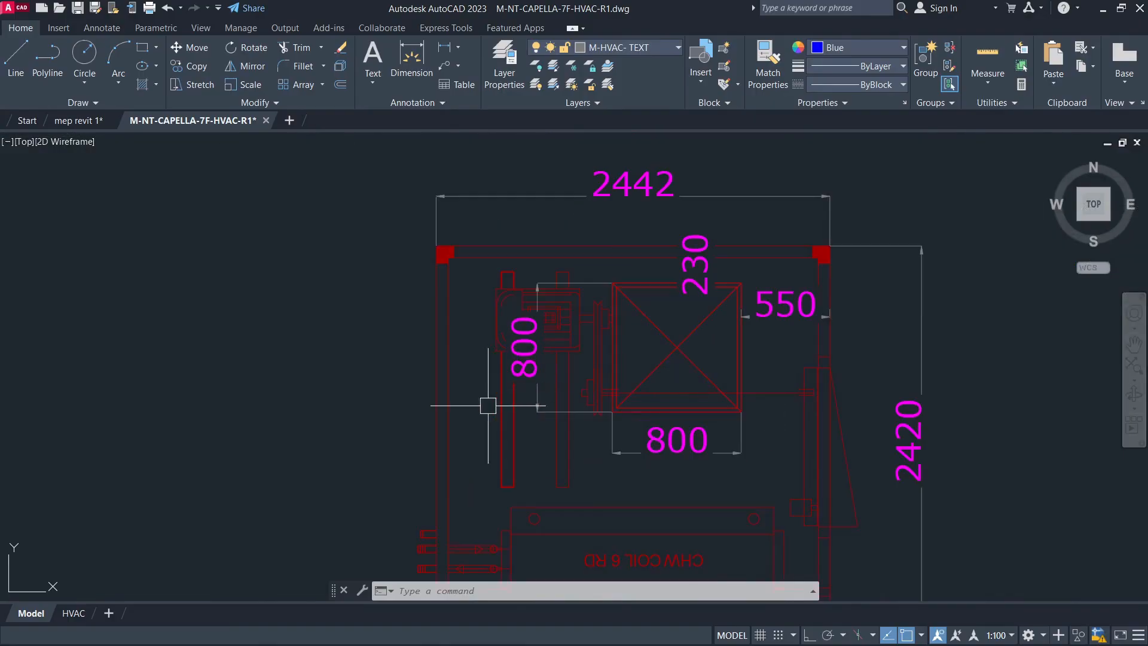
middle_click_drag(463, 407, 485, 387)
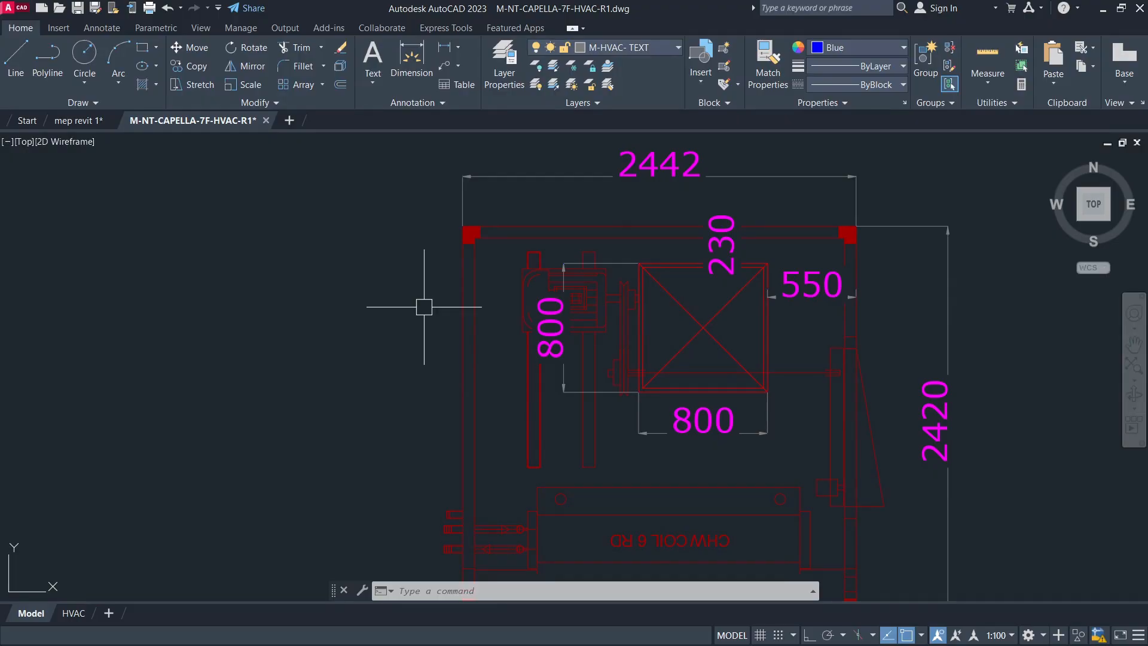
scroll(483, 330, "down", 6)
scroll(514, 335, "up", 5)
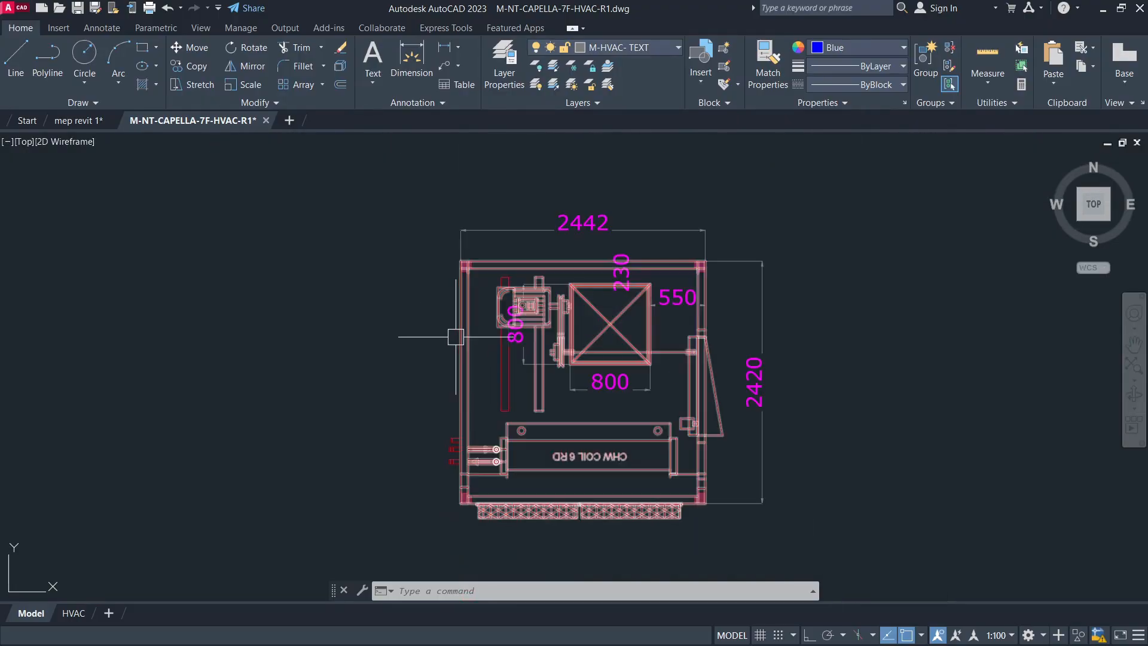
Examine the overall size, opening dimensions and coil side of the dimensioned AHU copy below Section-BB
left_click(471, 298)
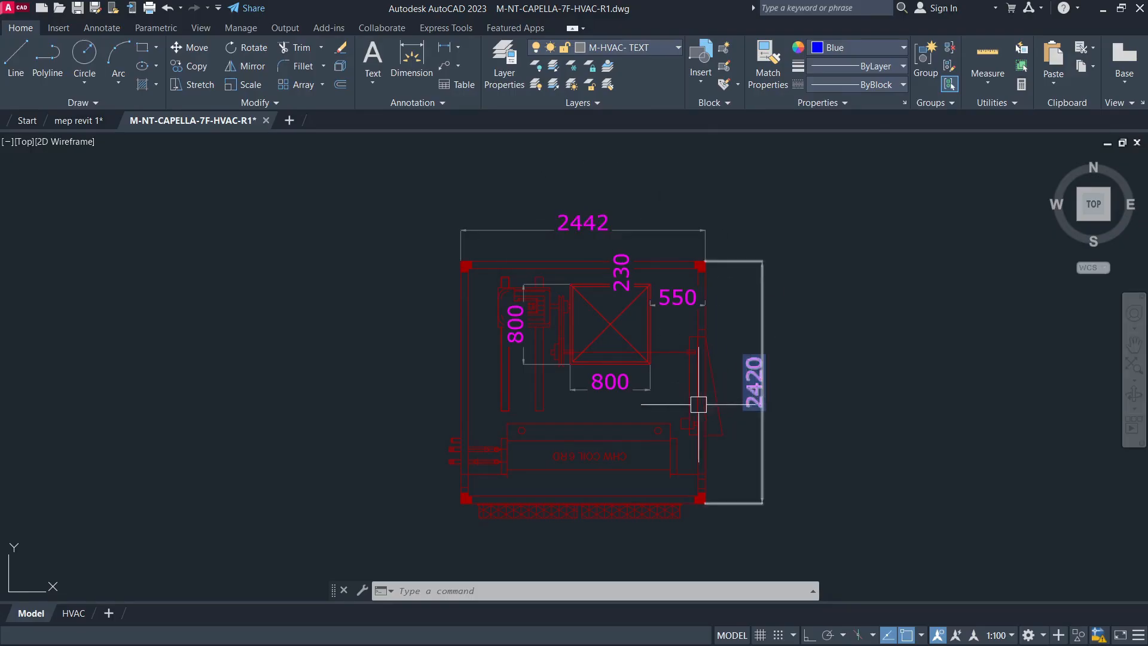
scroll(709, 397, "down", 3)
scroll(657, 396, "up", 3)
key("Escape")
scroll(608, 425, "down", 5)
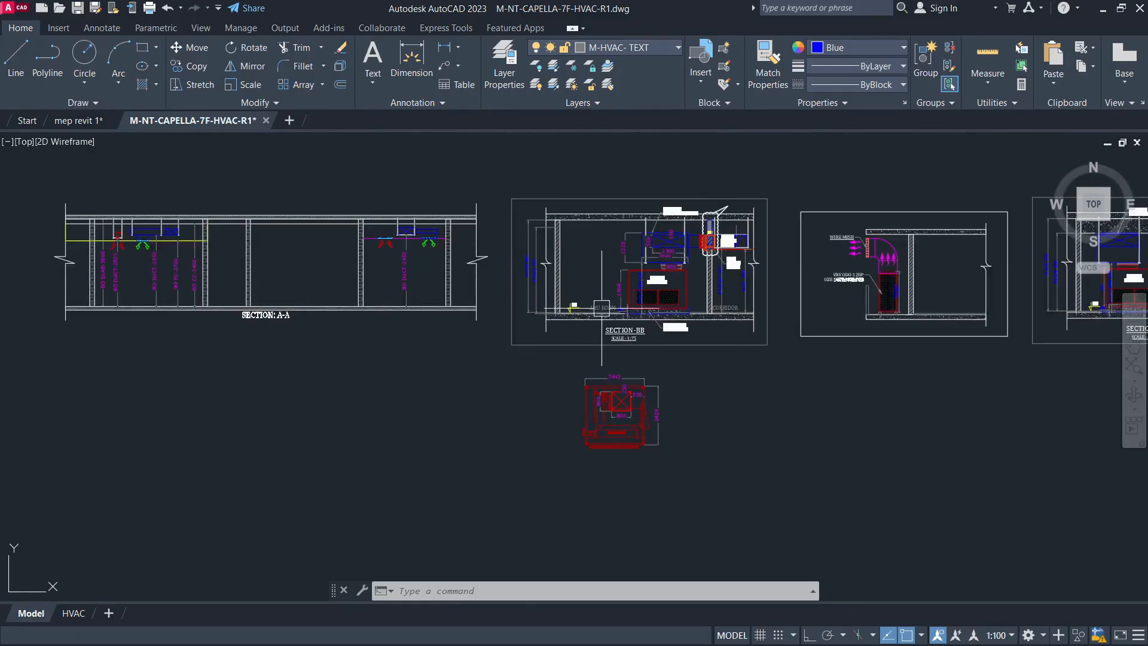
scroll(653, 261, "up", 5)
middle_click_drag(606, 346, 613, 133)
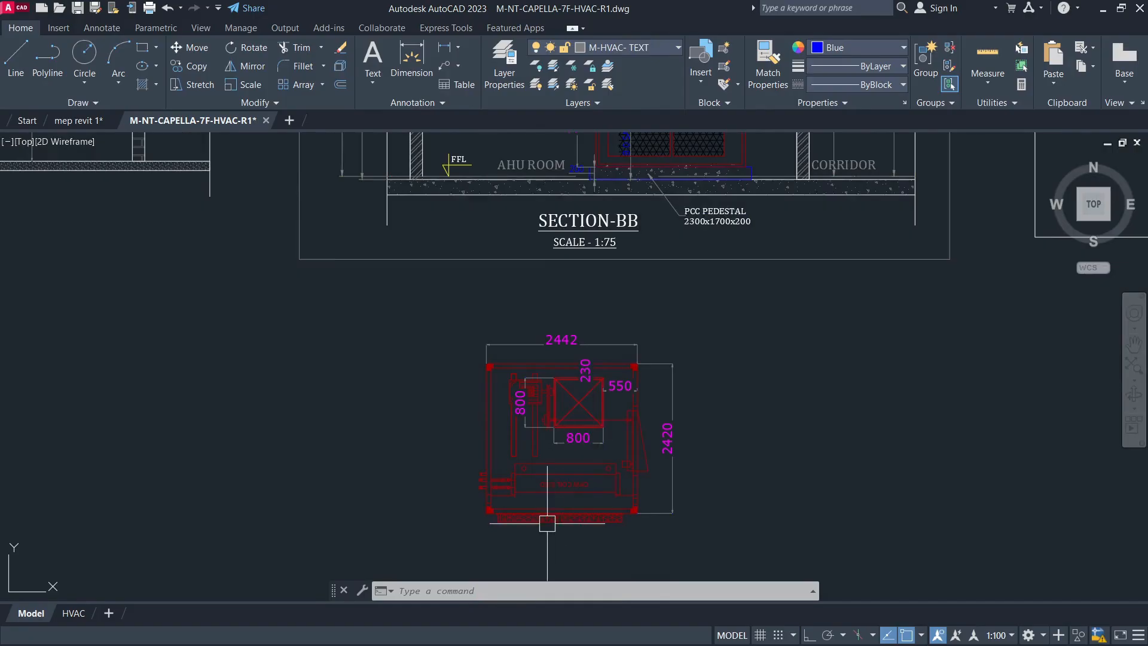
left_click(560, 447)
scroll(559, 446, "up", 2)
middle_click_drag(386, 459, 445, 399)
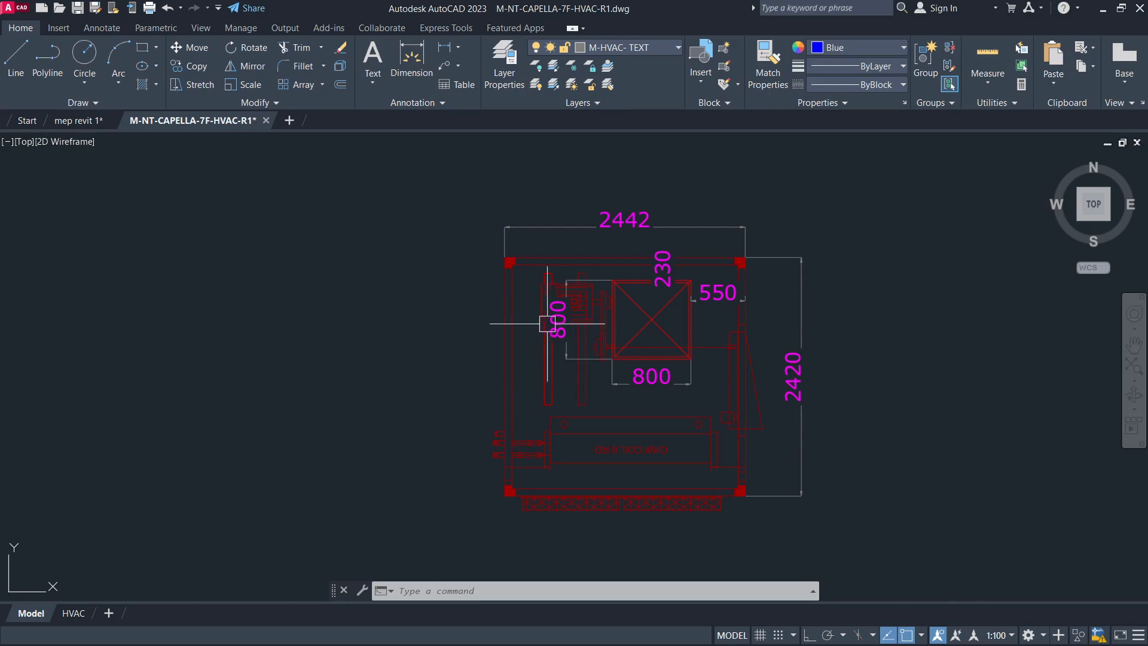
scroll(547, 323, "up", 5)
scroll(530, 309, "down", 8)
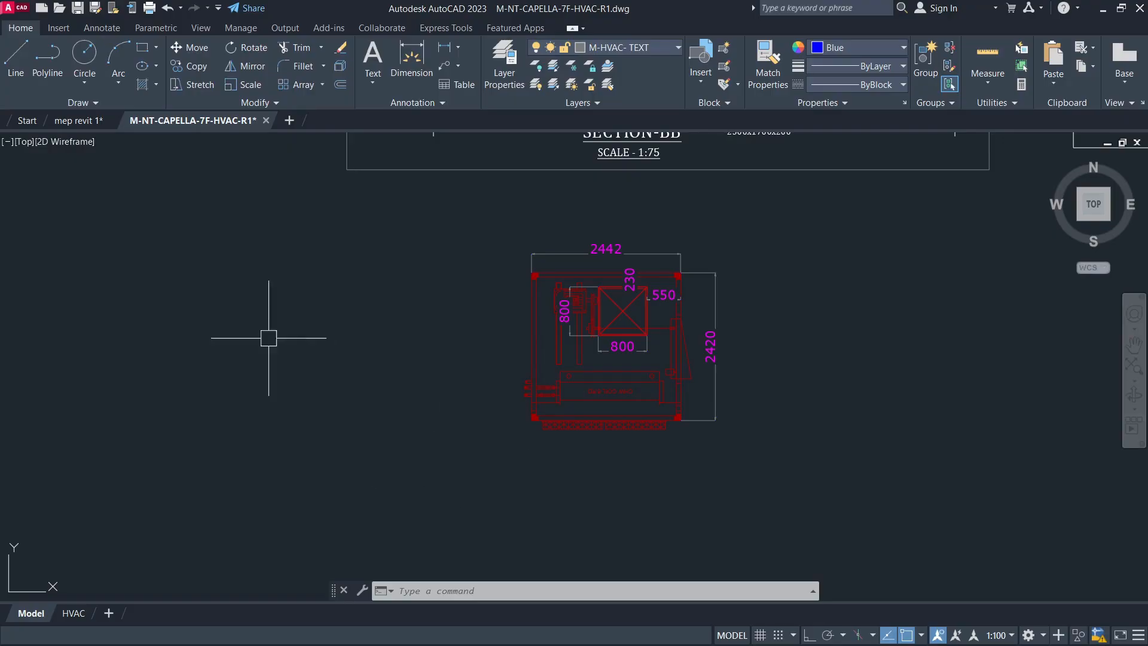
Copy the AHU block from the AHU room near the server room to beside the dimensioned AHU copy below the sections
scroll(376, 438, "down", 8)
middle_click_drag(623, 269, 582, 350)
scroll(504, 292, "up", 8)
left_click(520, 321)
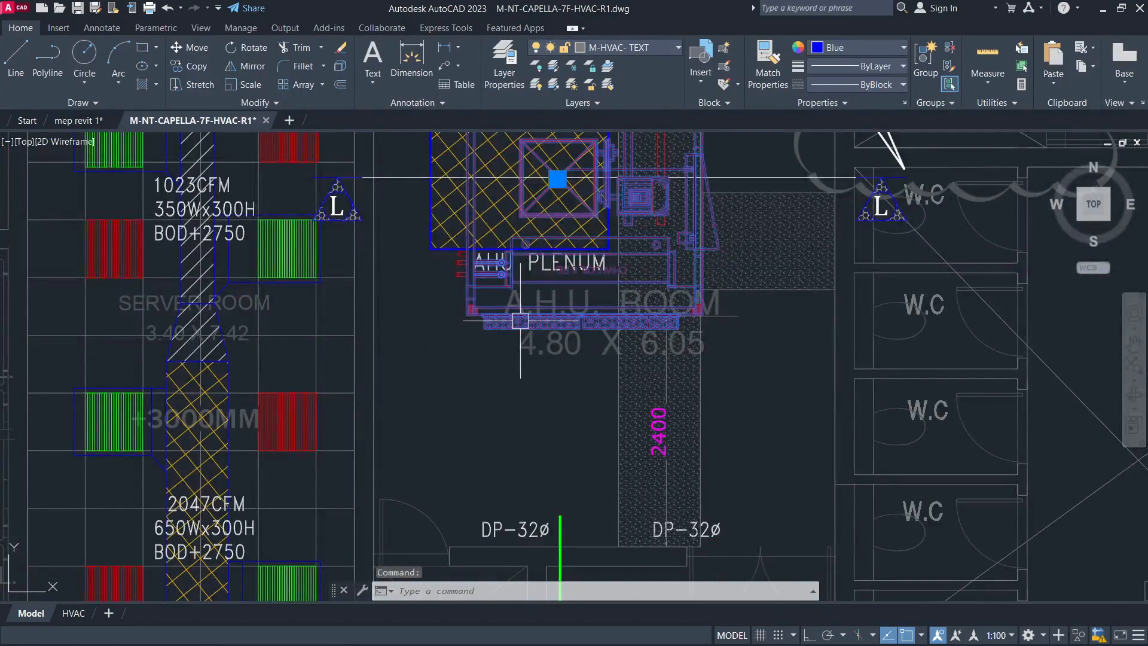
type("co")
key("space")
left_click(476, 360)
scroll(609, 269, "down", 10)
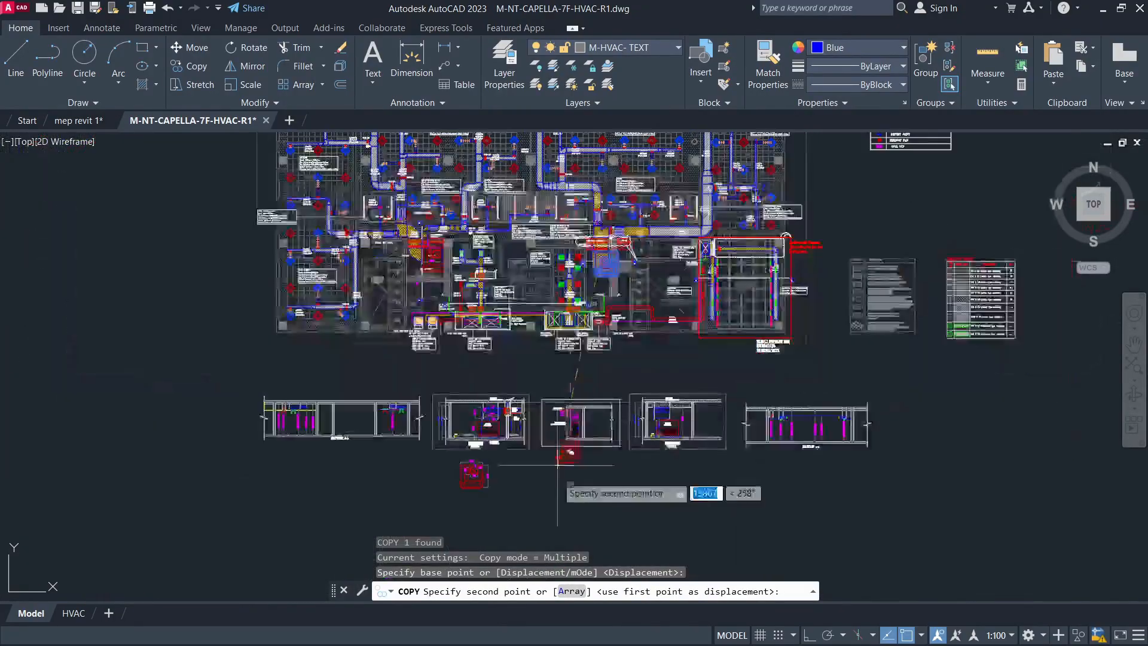
scroll(538, 418, "up", 4)
left_click(528, 394)
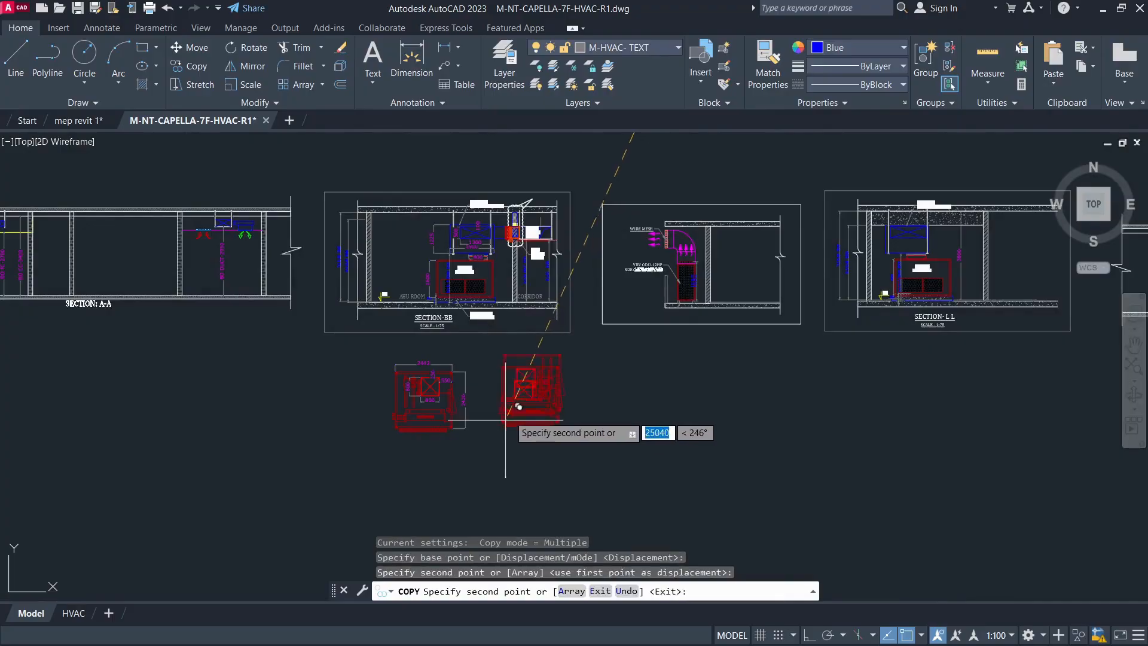
key("Escape")
Add linear dimensions for the overall width and depth of the second AHU copy
scroll(517, 408, "up", 5)
type("dli")
key("space")
middle_click_drag(559, 317, 559, 421)
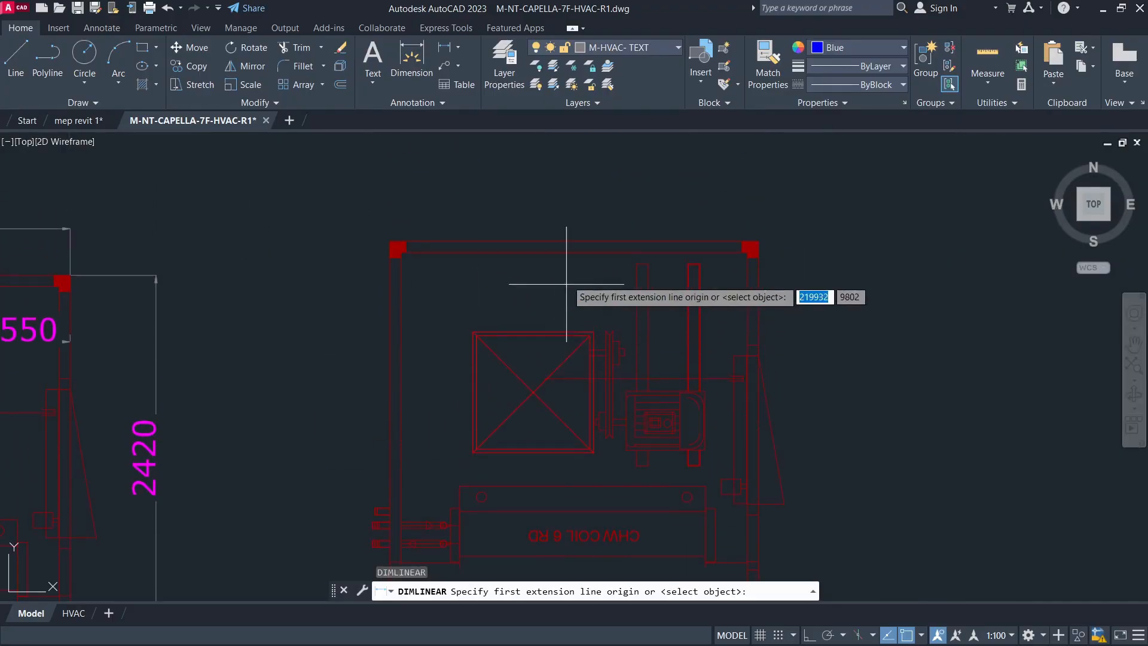
key("space")
left_click(578, 242)
left_click(591, 199)
key("space")
key("space")
left_click(394, 365)
left_click(340, 372)
Dimension the square opening's distances from the upper and left edges of the second AHU copy
scroll(341, 372, "down", 5)
scroll(243, 290, "up", 4)
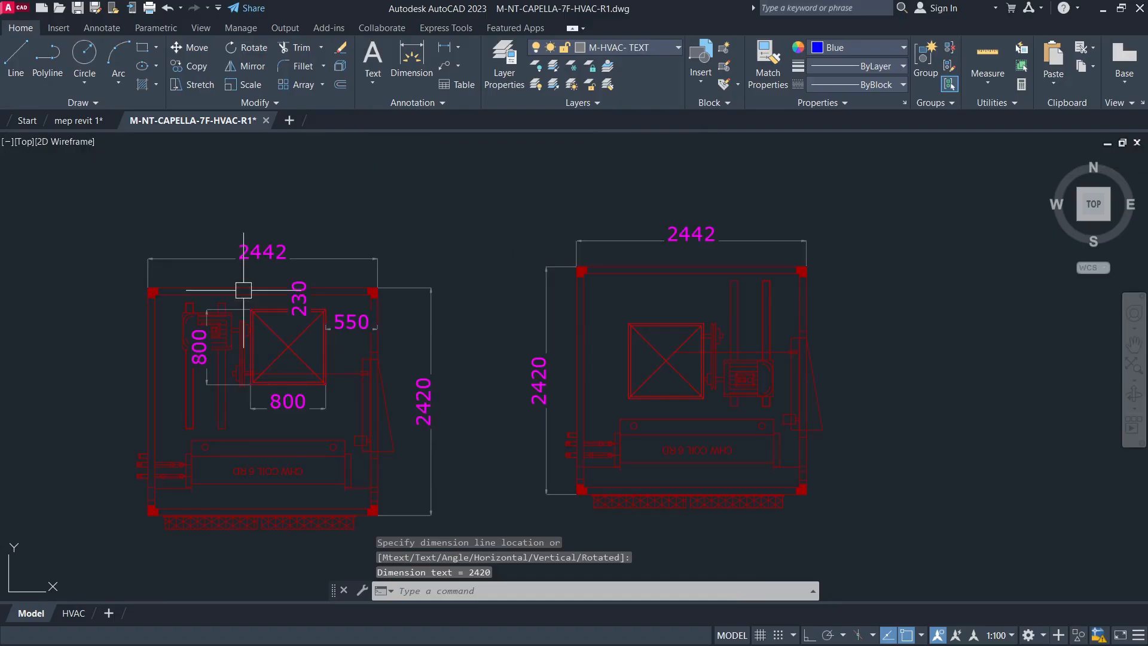
type("dli")
key("space")
scroll(662, 320, "up", 4)
left_click(663, 328)
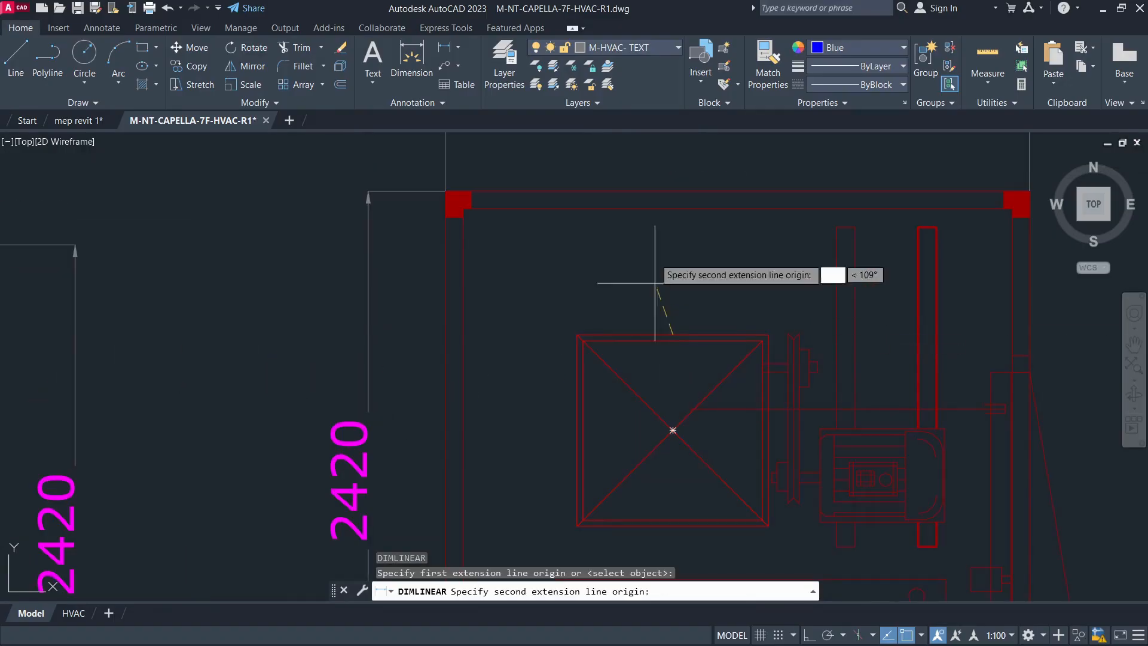
left_click(669, 194)
left_click(669, 239)
key("space")
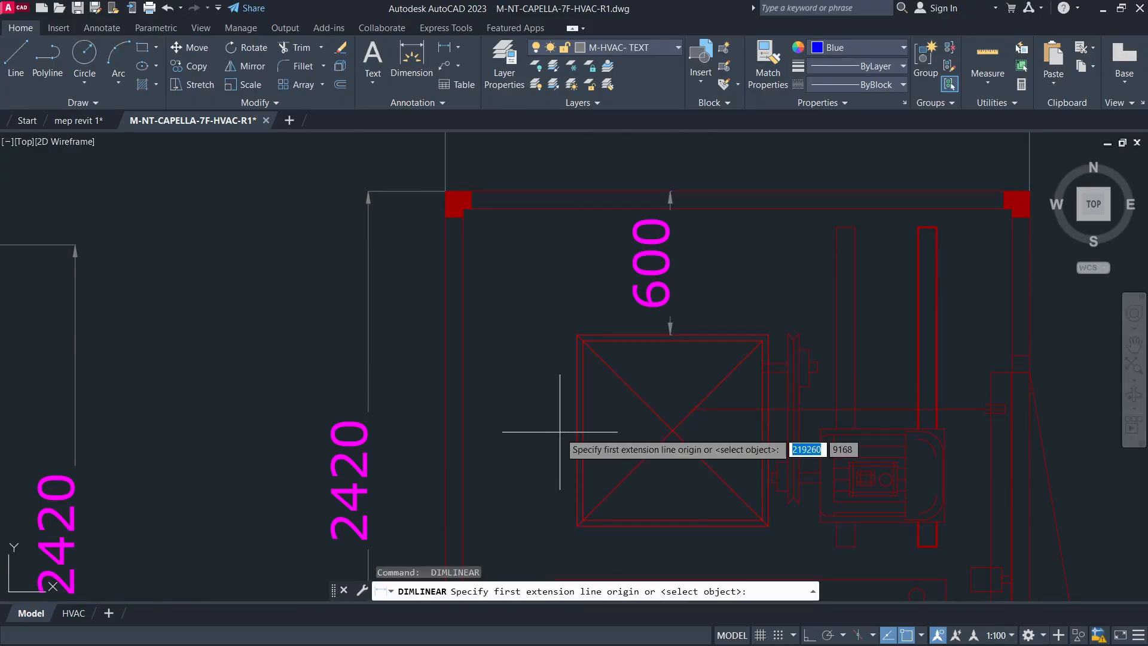
left_click(576, 427)
left_click(443, 453)
left_click(473, 412)
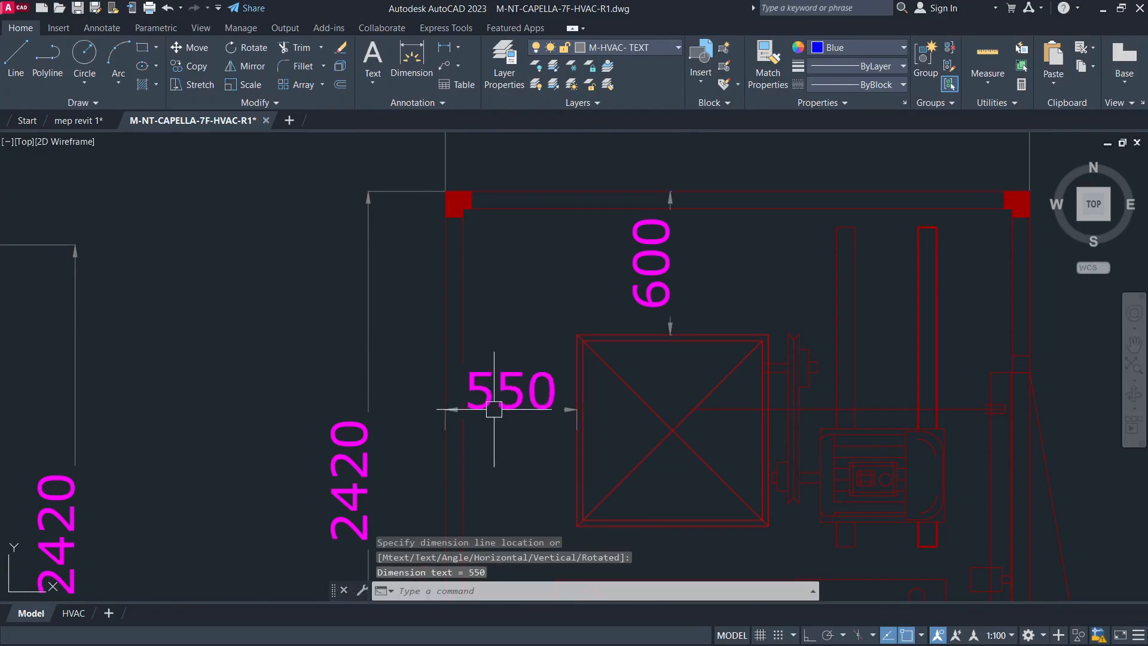
Compare the opening offsets and overall dimensions of the two AHU copies below Section-BB
scroll(557, 403, "down", 4)
scroll(247, 366, "up", 2)
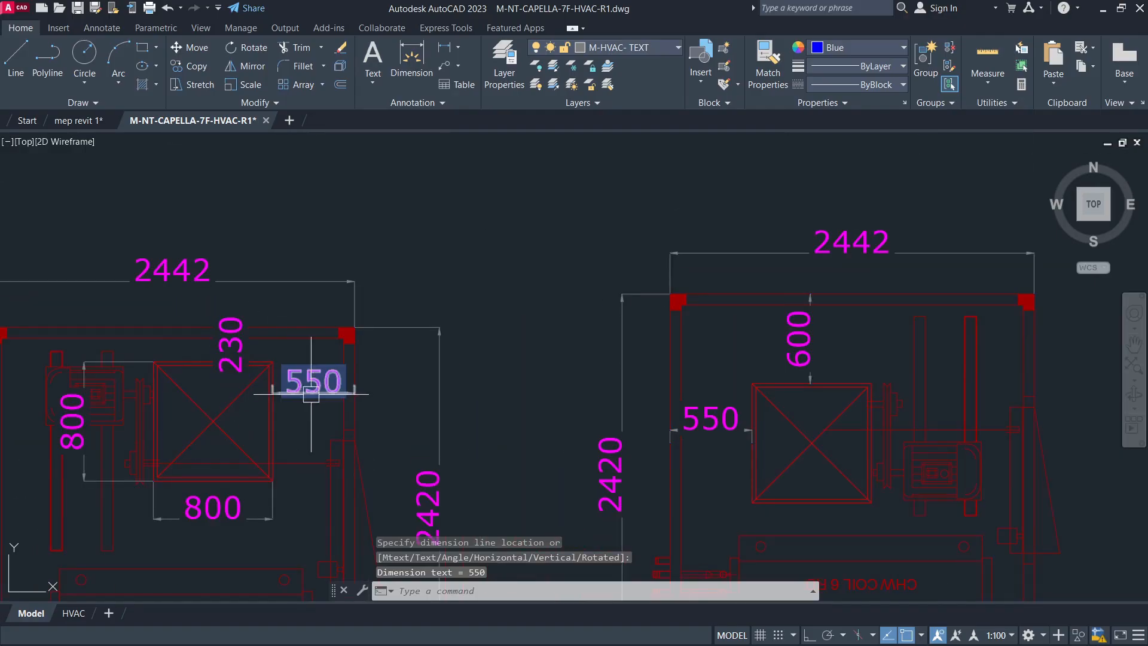
scroll(699, 406, "down", 4)
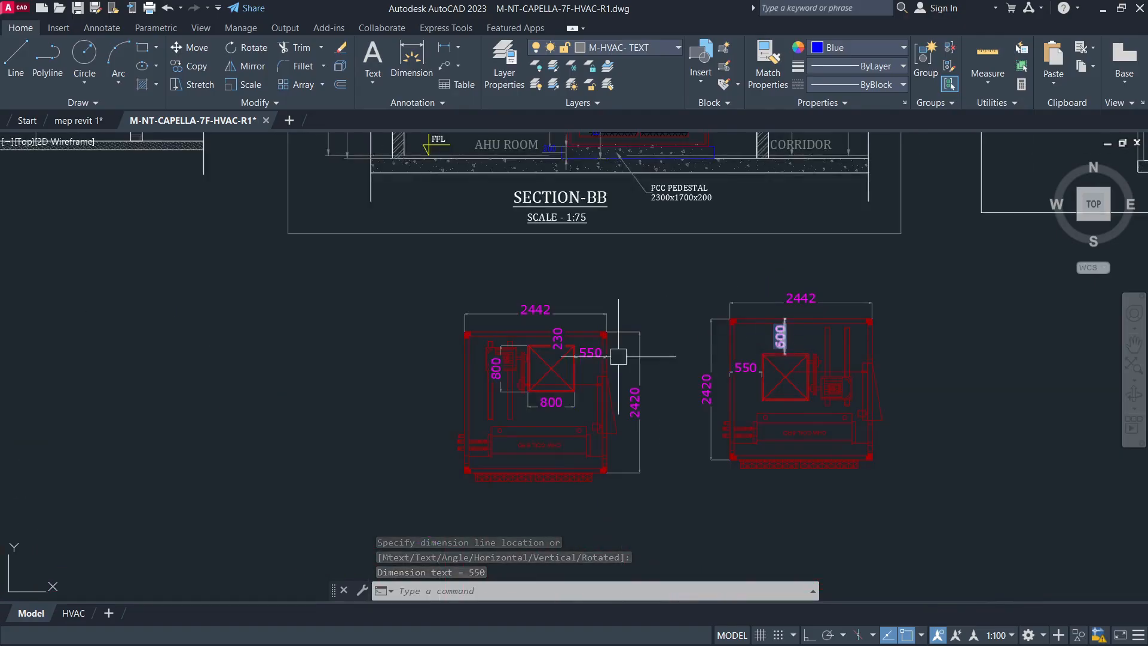
left_click(404, 277)
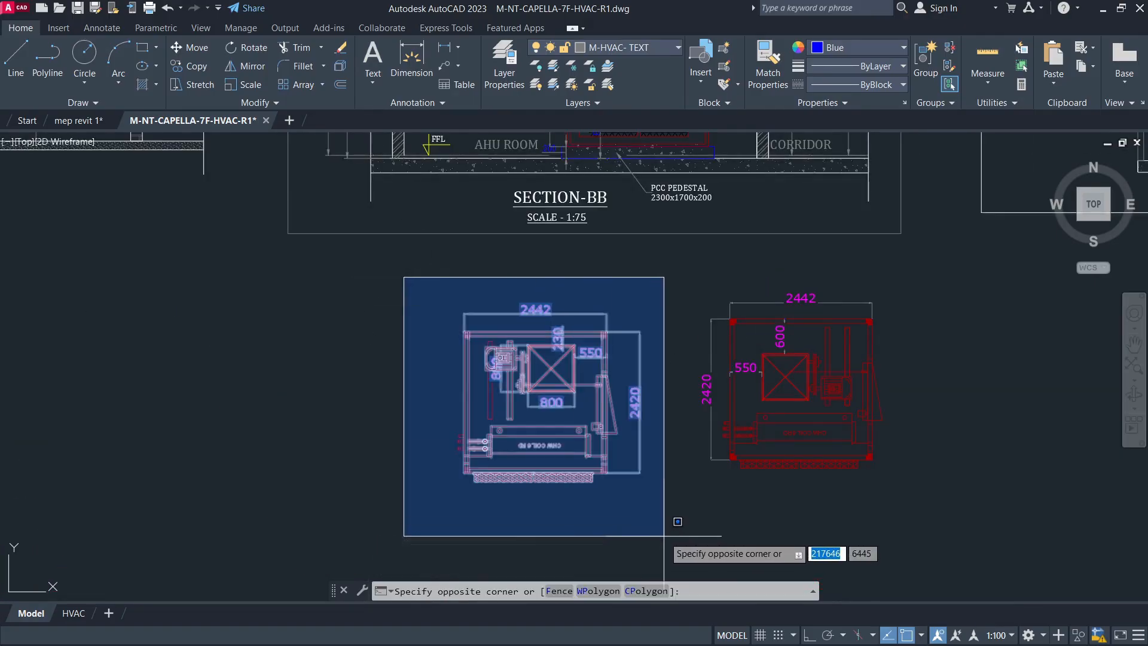
left_click(325, 421)
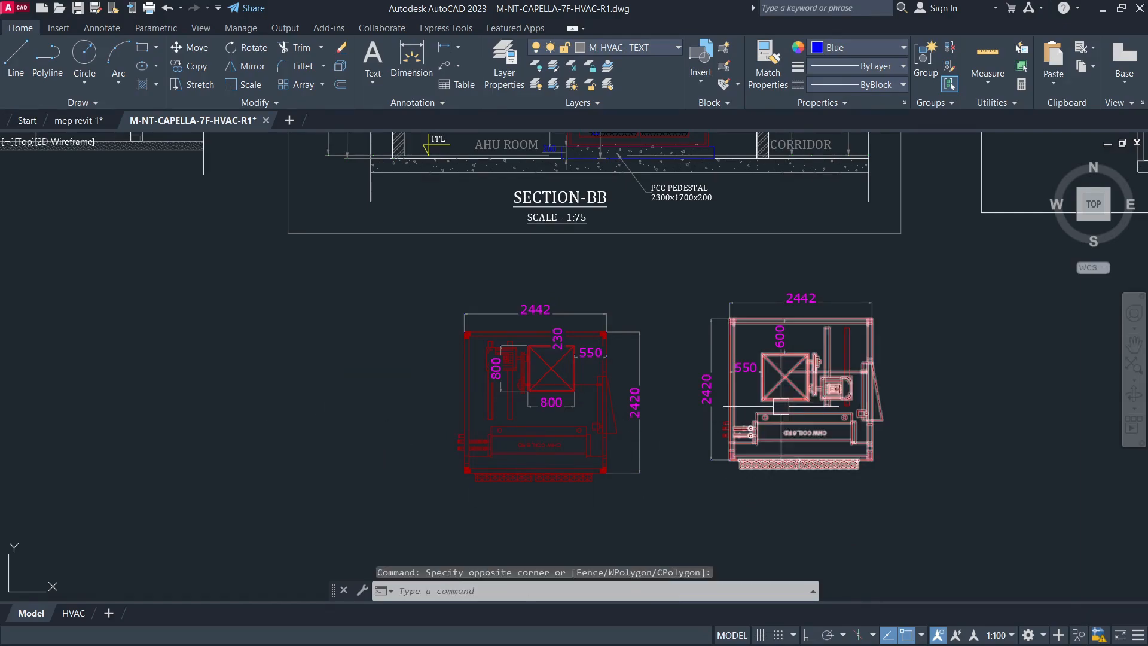
Add linear dimensions for the width and height of the square opening in the second AHU copy
scroll(801, 378, "up", 2)
type("d")
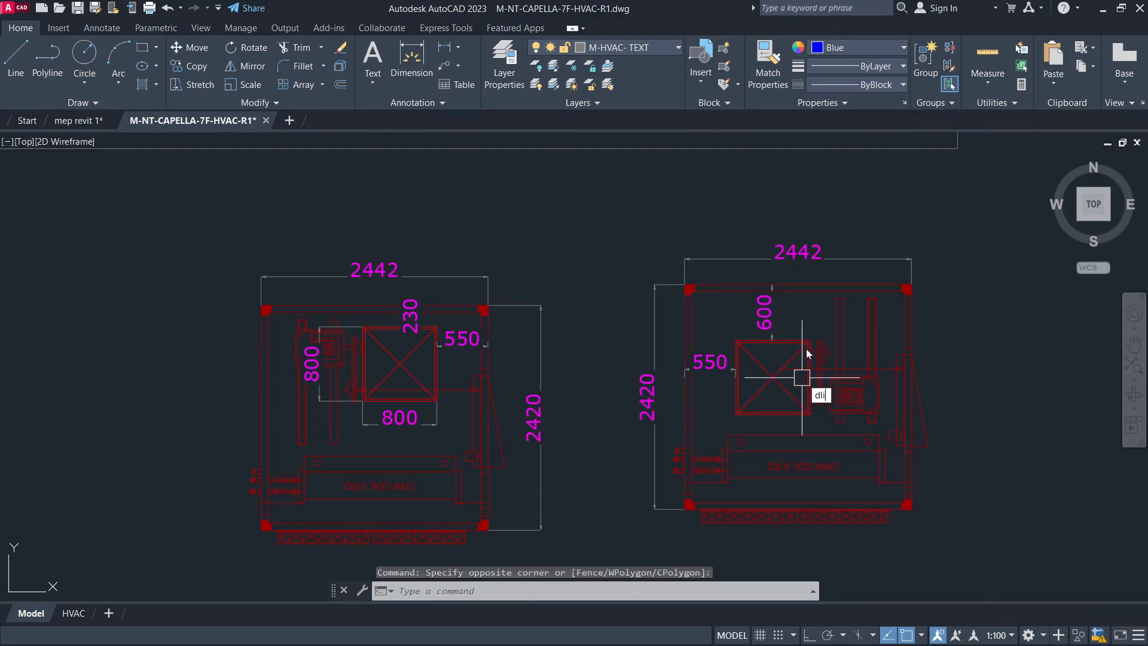
type("li")
key("Return")
key("Return")
scroll(807, 353, "up", 3)
left_click(788, 333)
left_click(811, 366)
key("Return")
key("Return")
left_click(832, 461)
left_click(864, 475)
scroll(710, 357, "down", 2)
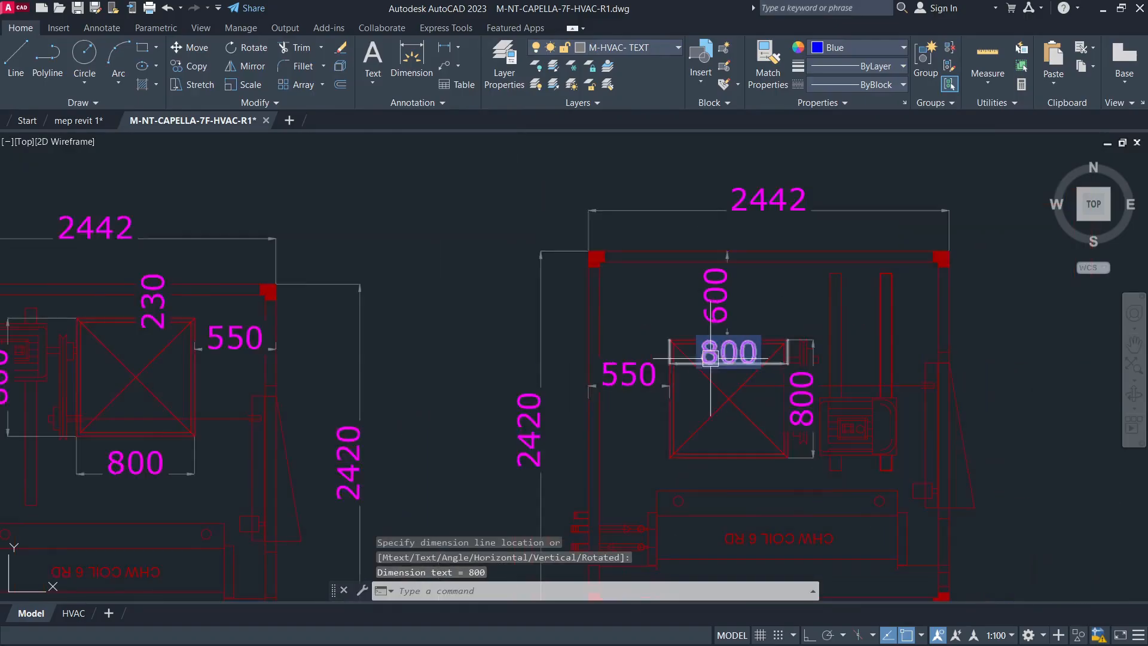
scroll(710, 358, "down", 2)
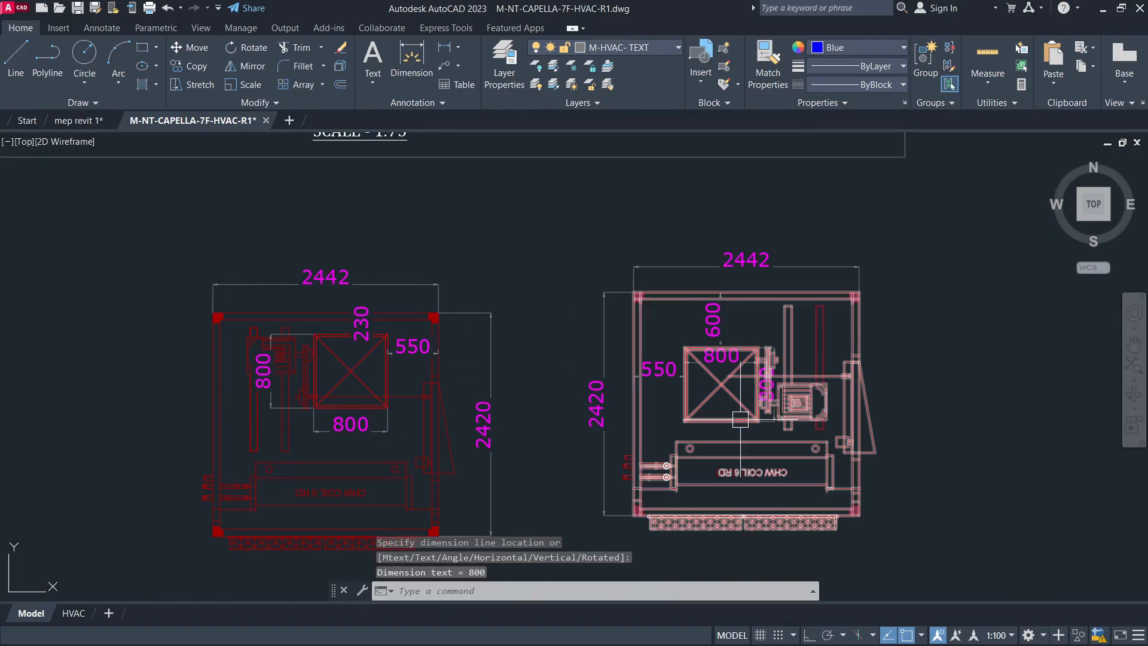
Compare the opening sizes and offsets of the two fully dimensioned AHU copies below Section-BB
scroll(659, 369, "down", 3)
left_click(612, 298)
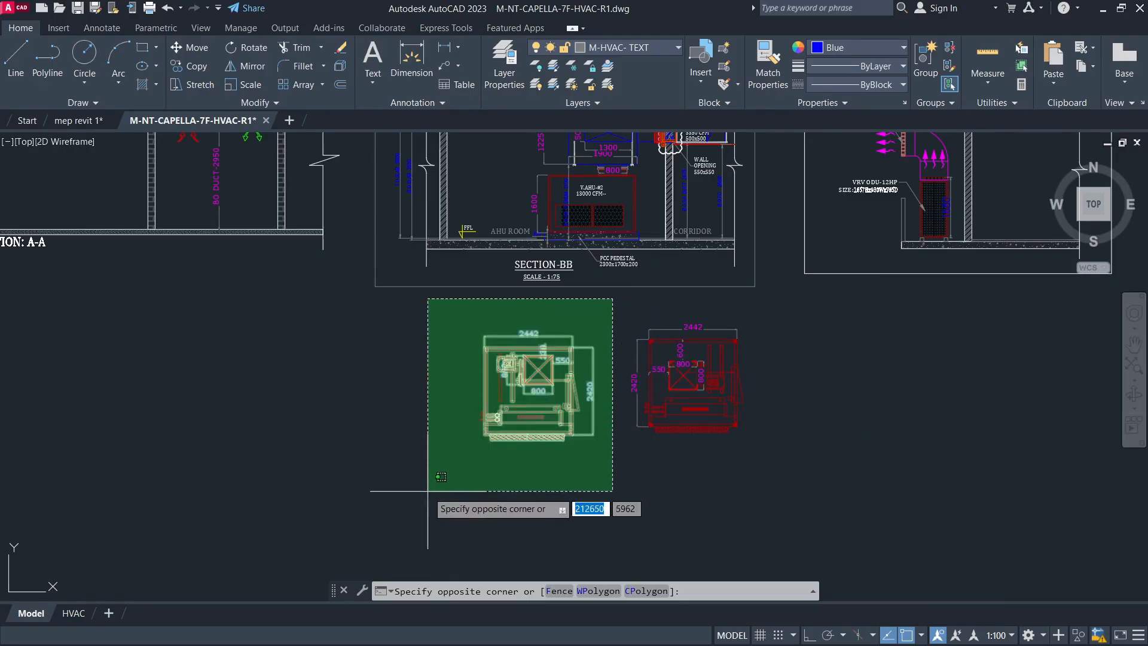
left_click(618, 440)
scroll(673, 375, "up", 4)
scroll(673, 375, "down", 3)
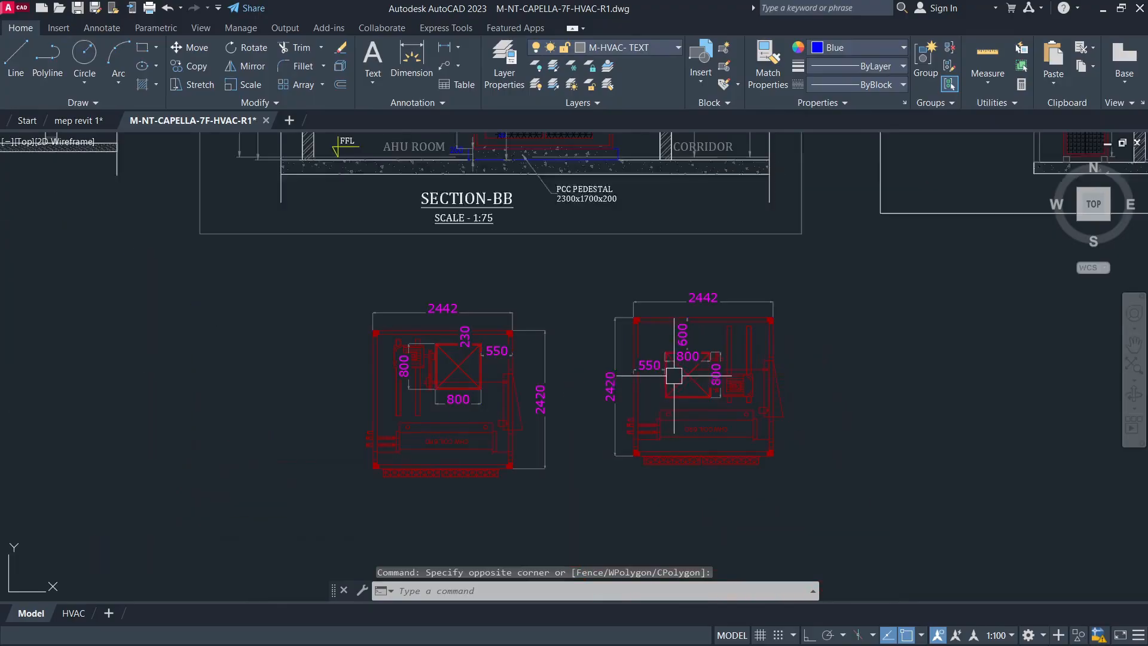
scroll(414, 373, "up", 4)
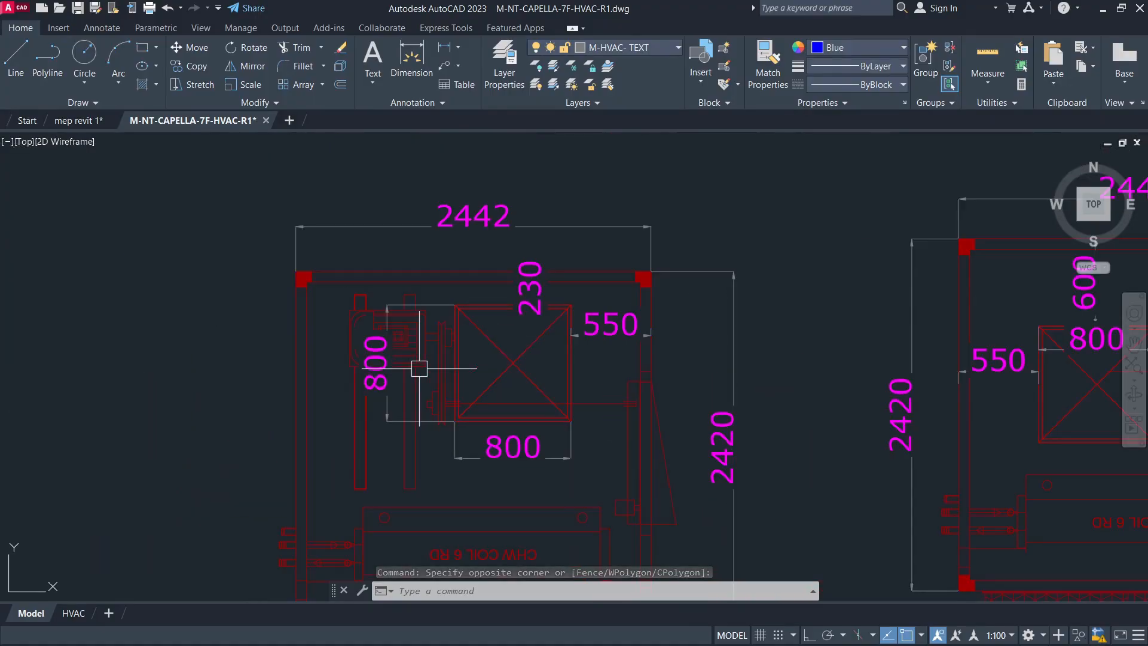
scroll(496, 342, "down", 4)
middle_click(496, 343)
middle_click(496, 343)
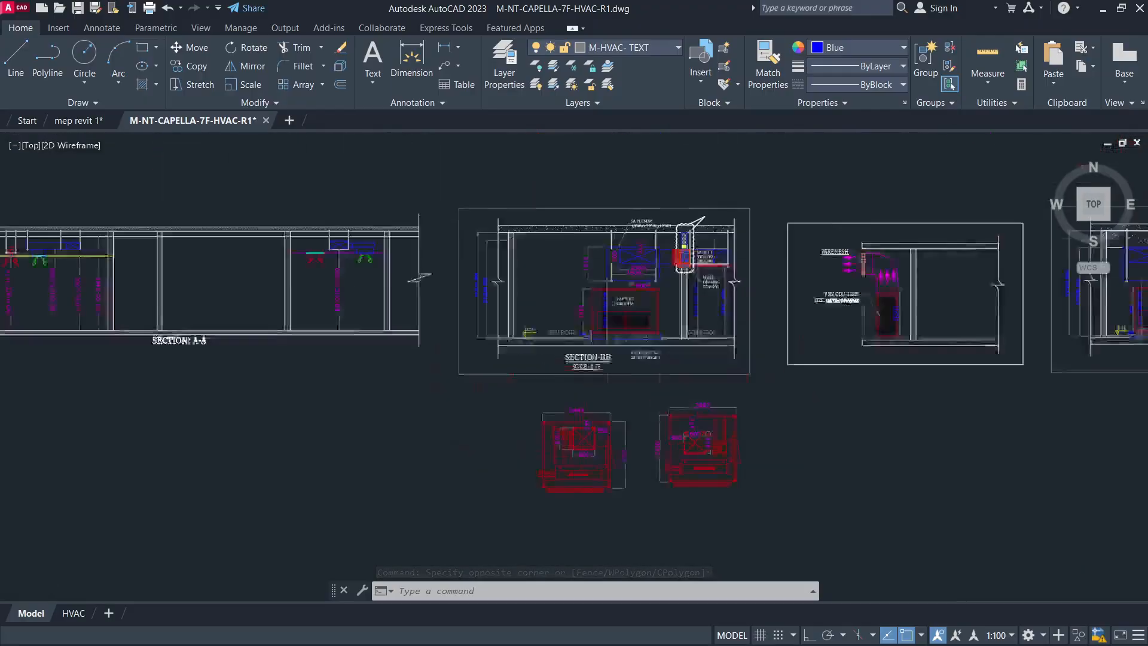
Inspect the AHU room beside the ladies toilet in the mep revit 1 drawing, and return to Section-BB in M-NT-CAPELLA-7F-HVAC-R1
middle_click_drag(383, 330, 200, 212)
left_click(77, 120)
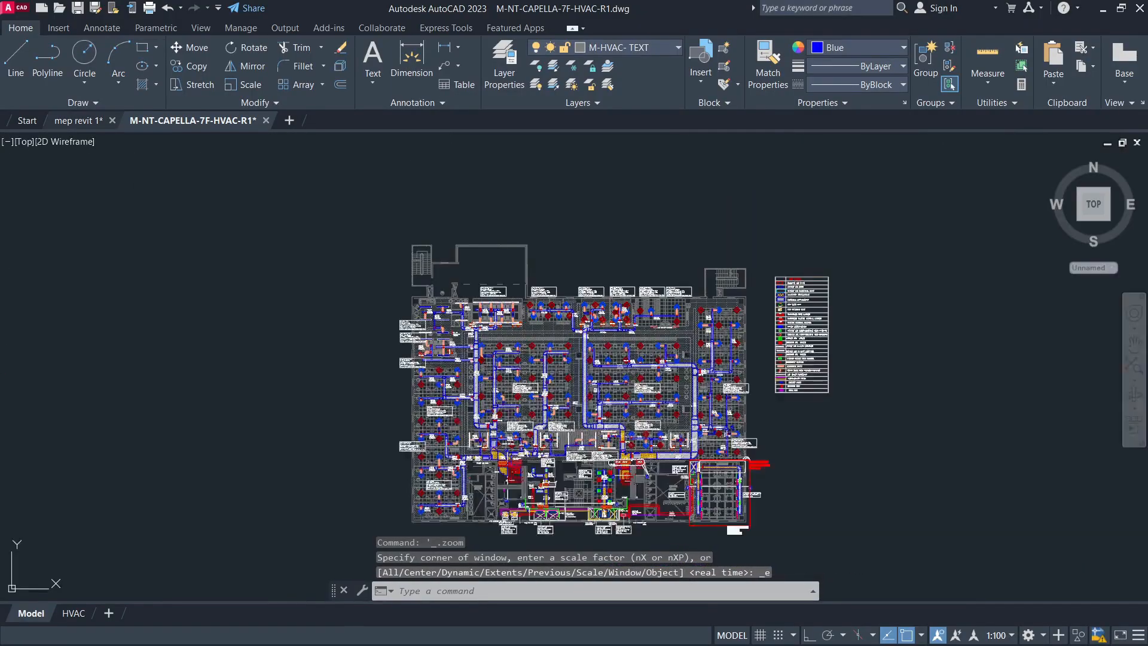
scroll(541, 286, "up", 8)
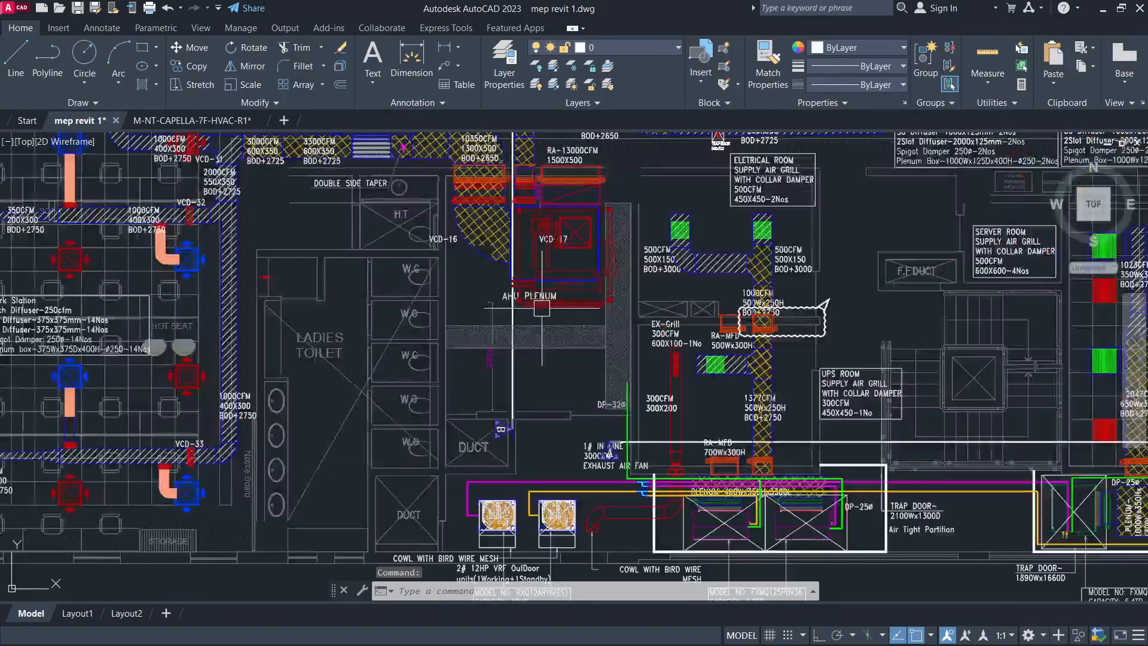
left_click(196, 120)
middle_click(479, 345)
scroll(517, 356, "up", 12)
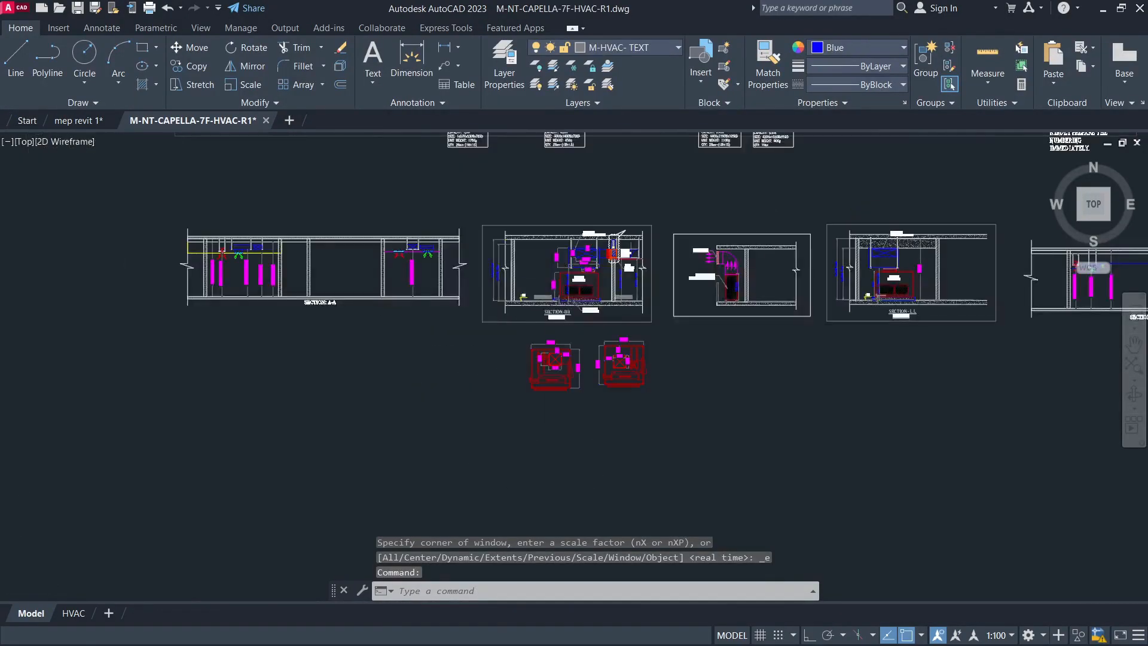
middle_click_drag(517, 342, 515, 476)
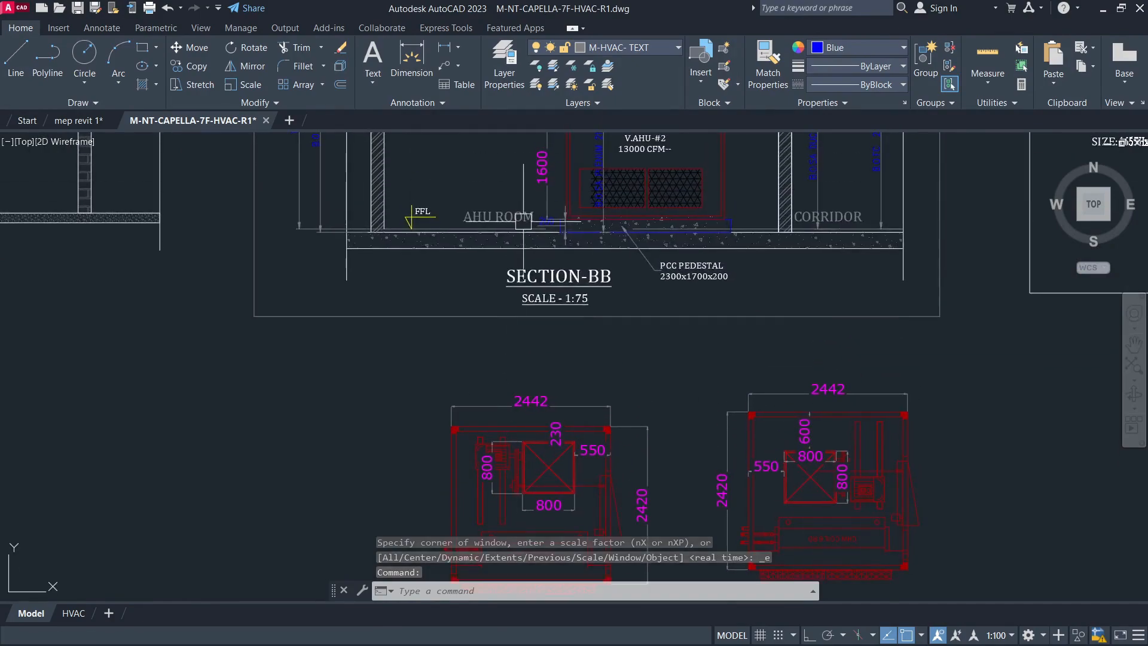
Check the AHU copies' overall dimensions and opening positions against the V.AHU-#2 elevation in Section-BB
middle_click_drag(557, 171, 559, 178)
scroll(514, 346, "down", 8)
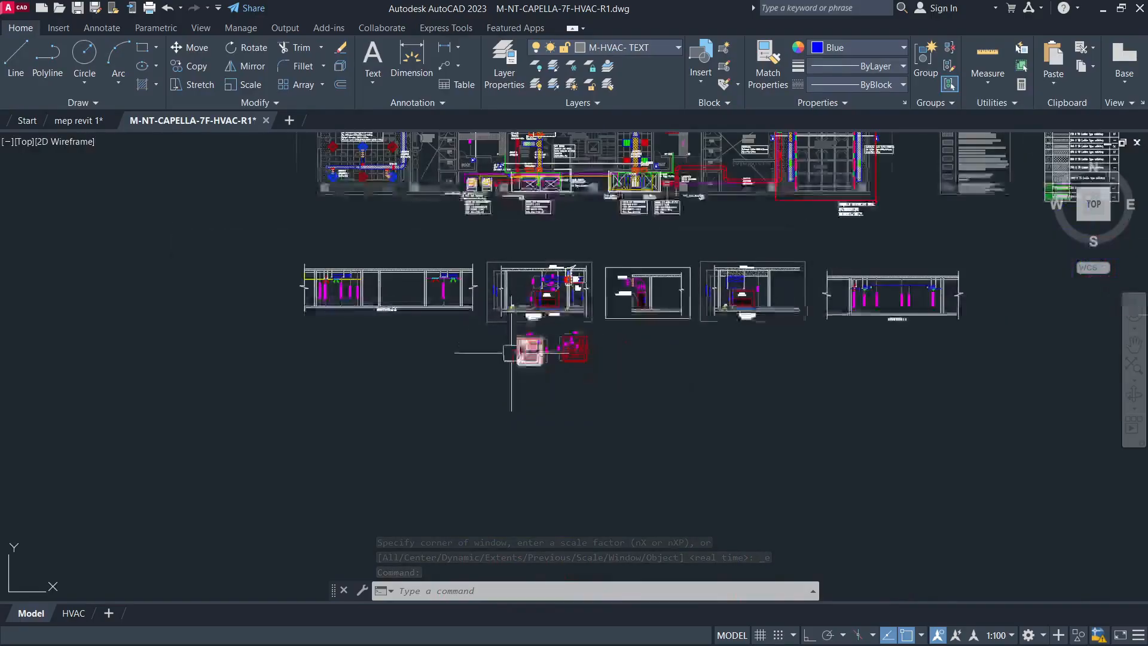
scroll(532, 347, "up", 6)
scroll(569, 208, "up", 6)
scroll(454, 353, "down", 6)
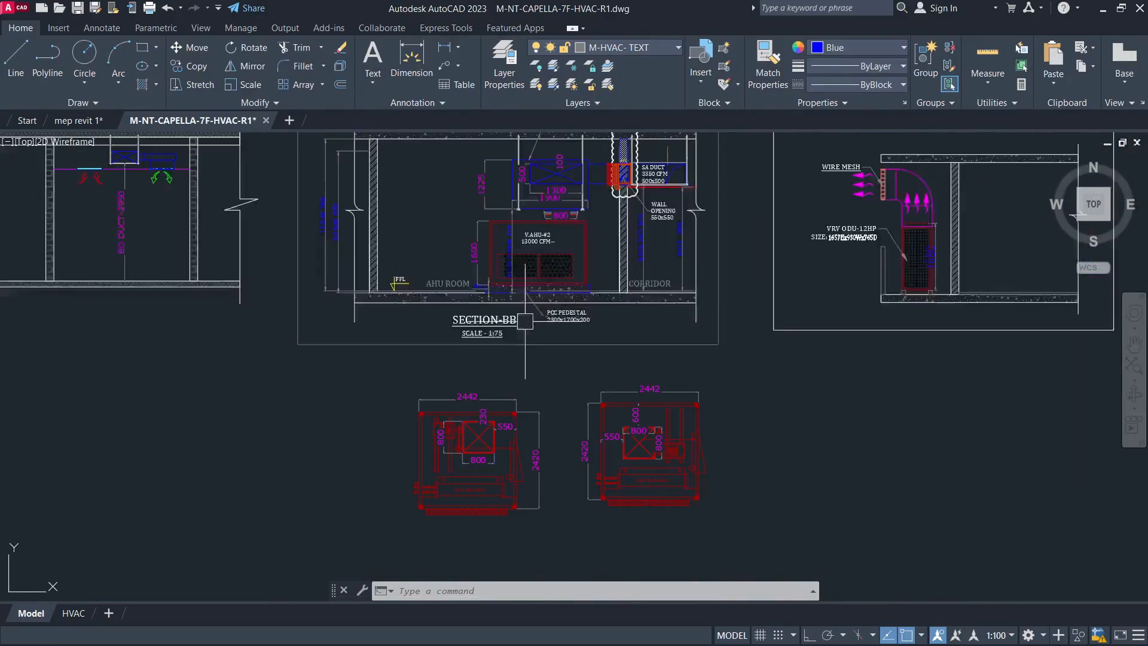
scroll(464, 509, "up", 2)
middle_click_drag(469, 513, 537, 457)
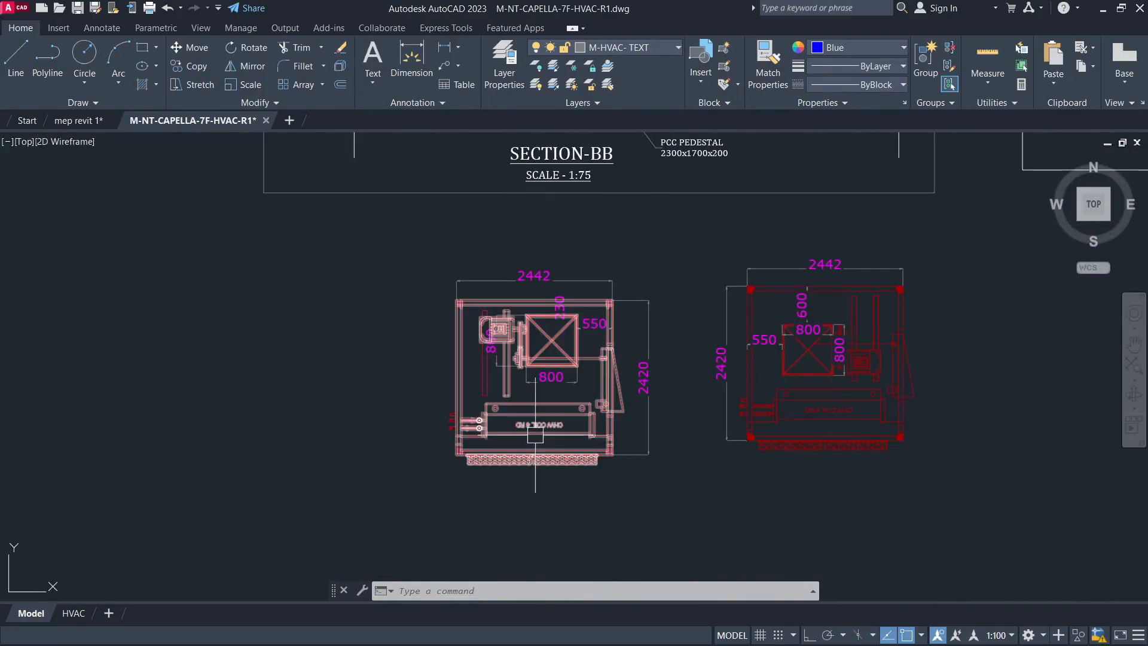
scroll(536, 433, "up", 2)
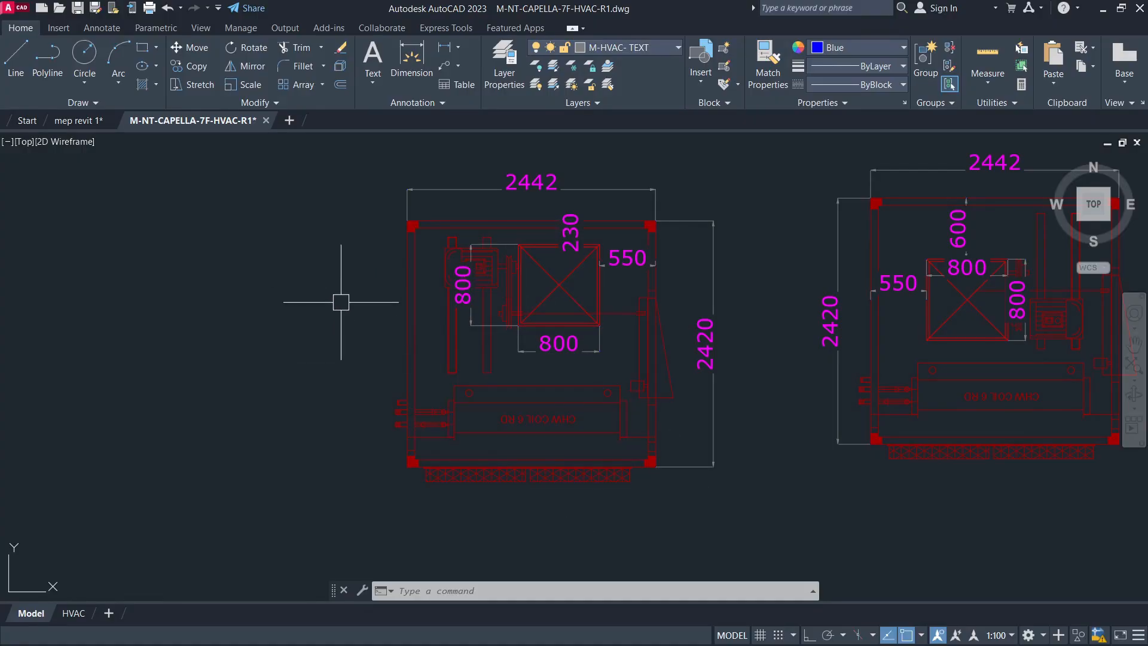
Examine the supply-air plenum, its duct opening and the V.AHU-#2 connection dimensions in Section-BB
scroll(341, 307, "down", 3)
middle_click_drag(424, 283, 387, 519)
scroll(389, 514, "down", 2)
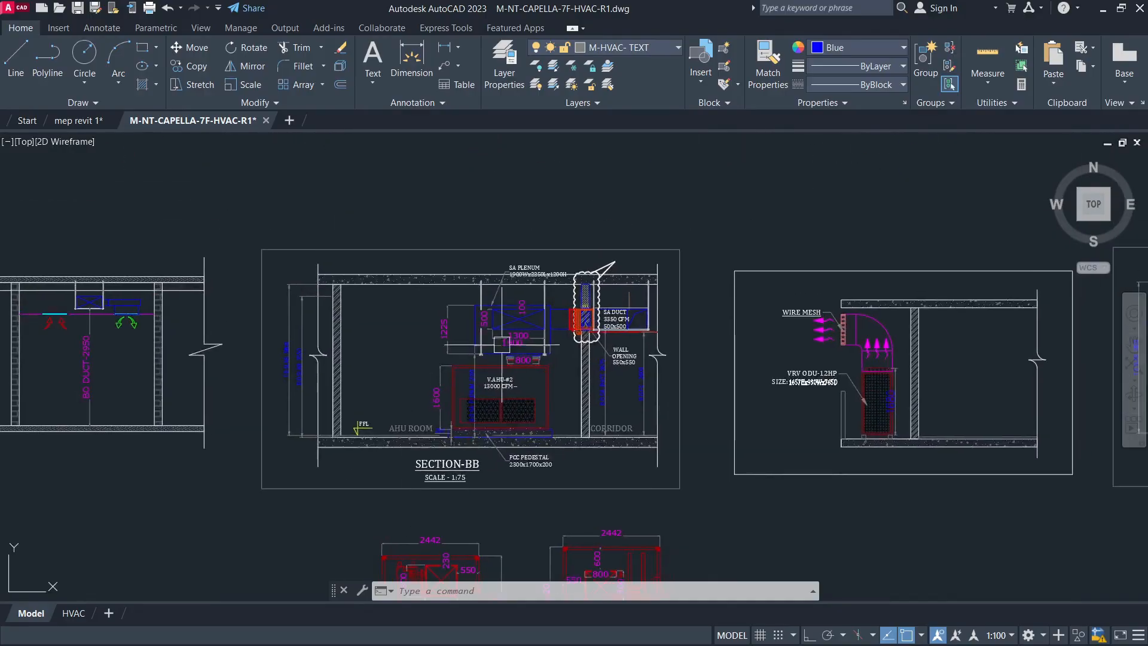
scroll(483, 338, "up", 6)
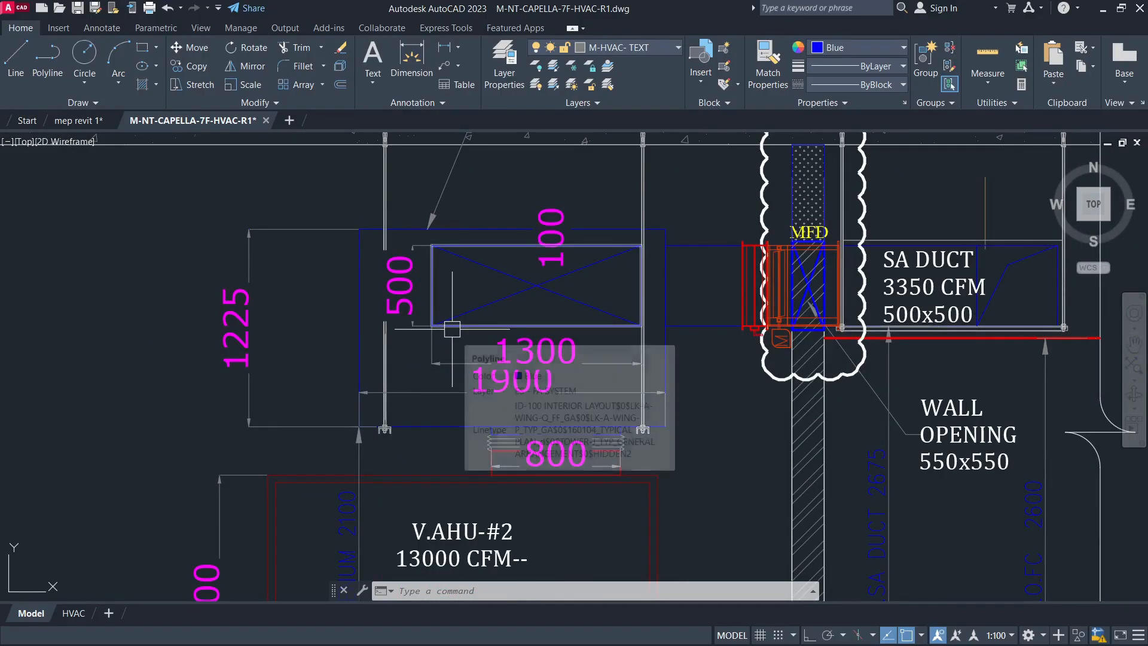
scroll(455, 368, "down", 2)
scroll(504, 204, "down", 3)
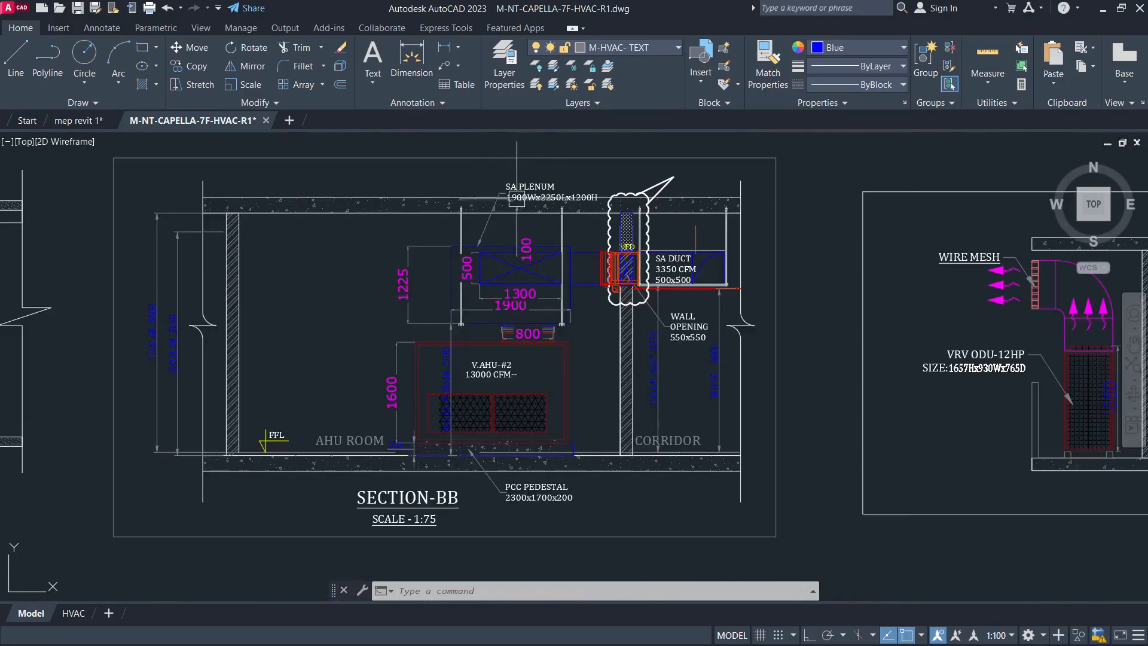
scroll(537, 203, "up", 5)
scroll(616, 427, "down", 5)
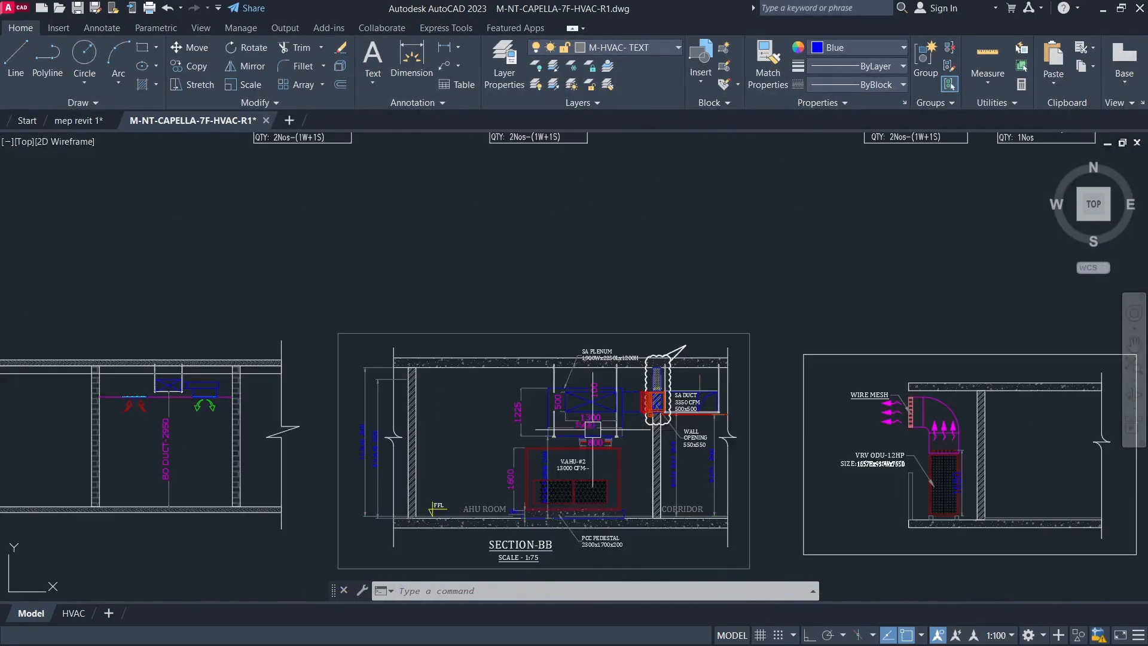
Review the first AHU copy's outline and opening dimensions below Section-BB
middle_click_drag(525, 523, 523, 427)
scroll(531, 473, "up", 2)
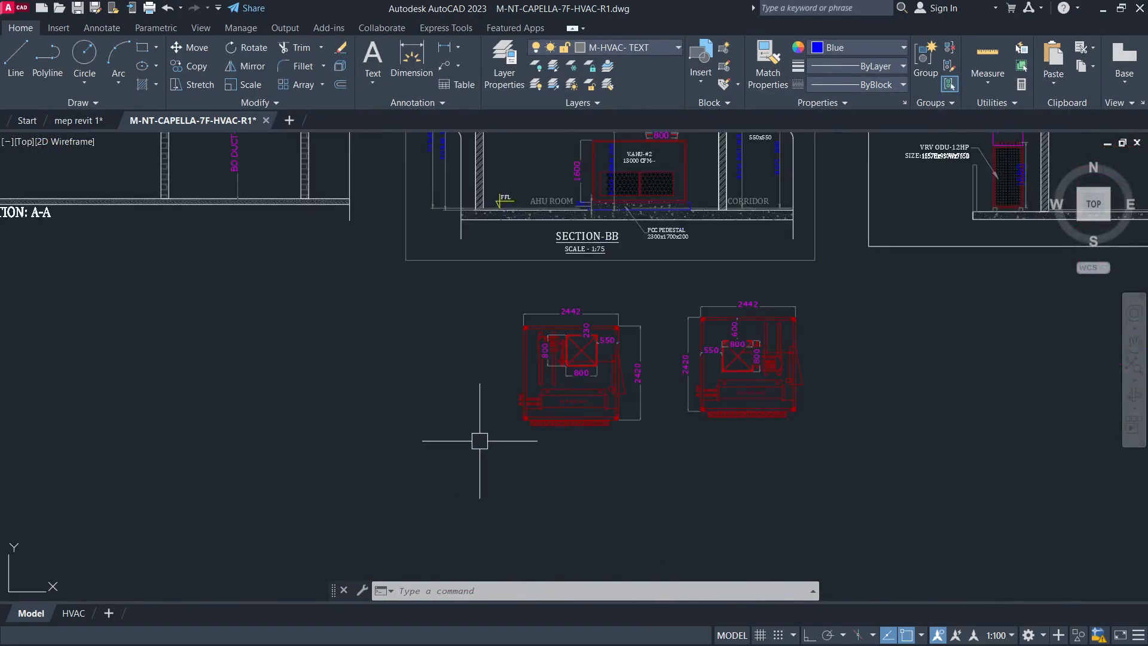
scroll(520, 396, "up", 8)
left_click(479, 379)
scroll(401, 381, "down", 4)
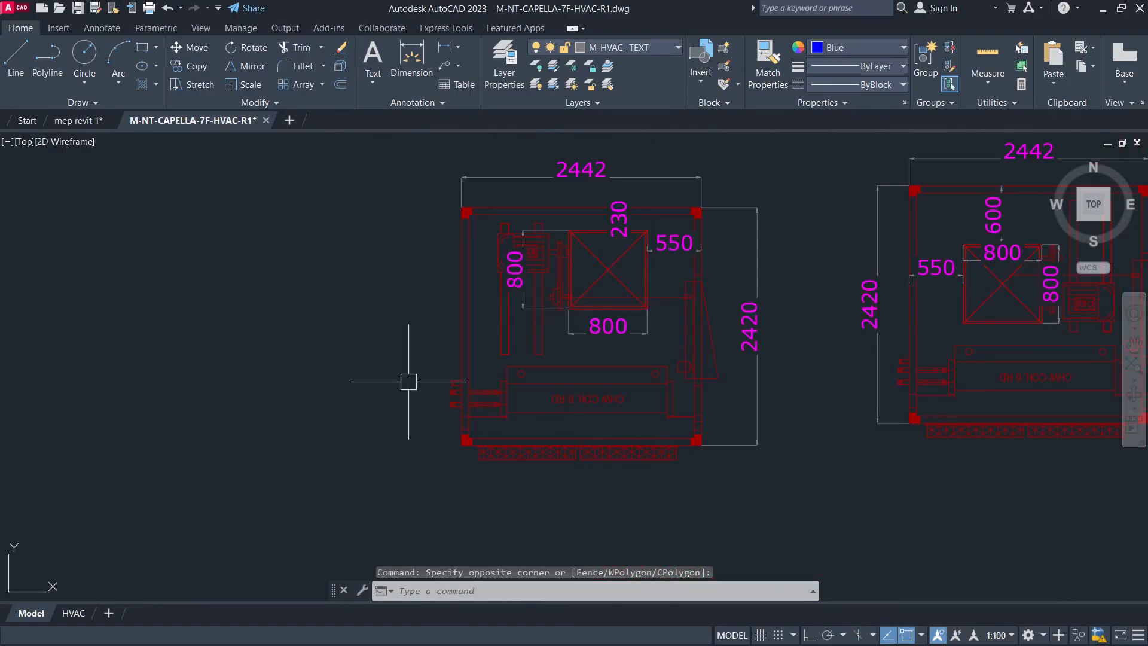